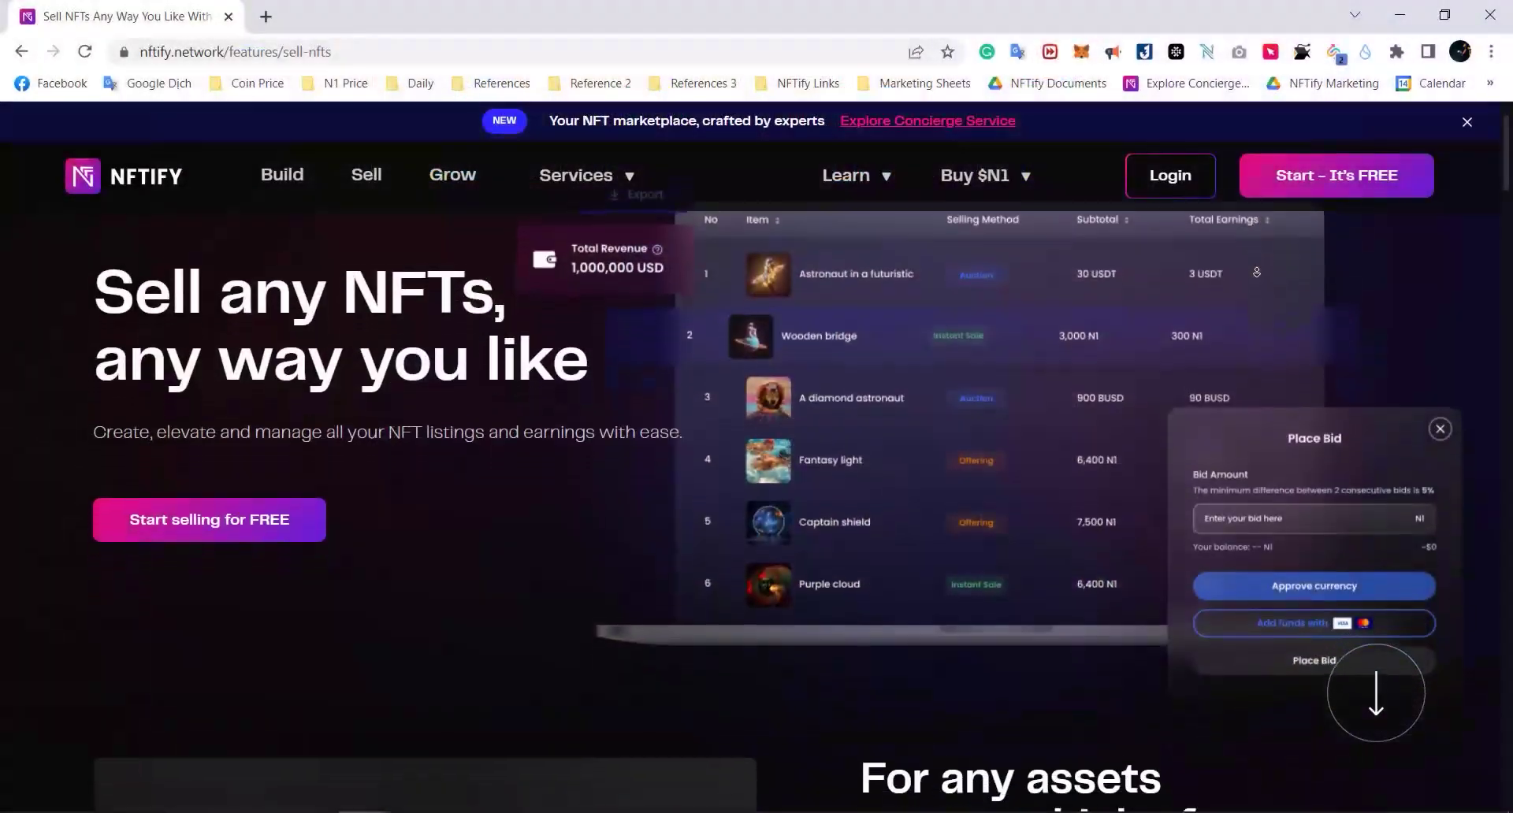
Step: Scroll down the Sell NFTs page through its offer features to the Whitelist/Discount section
{"action": "scroll", "coordinate": [1256, 272], "scroll_direction": "down", "scroll_amount": 3}
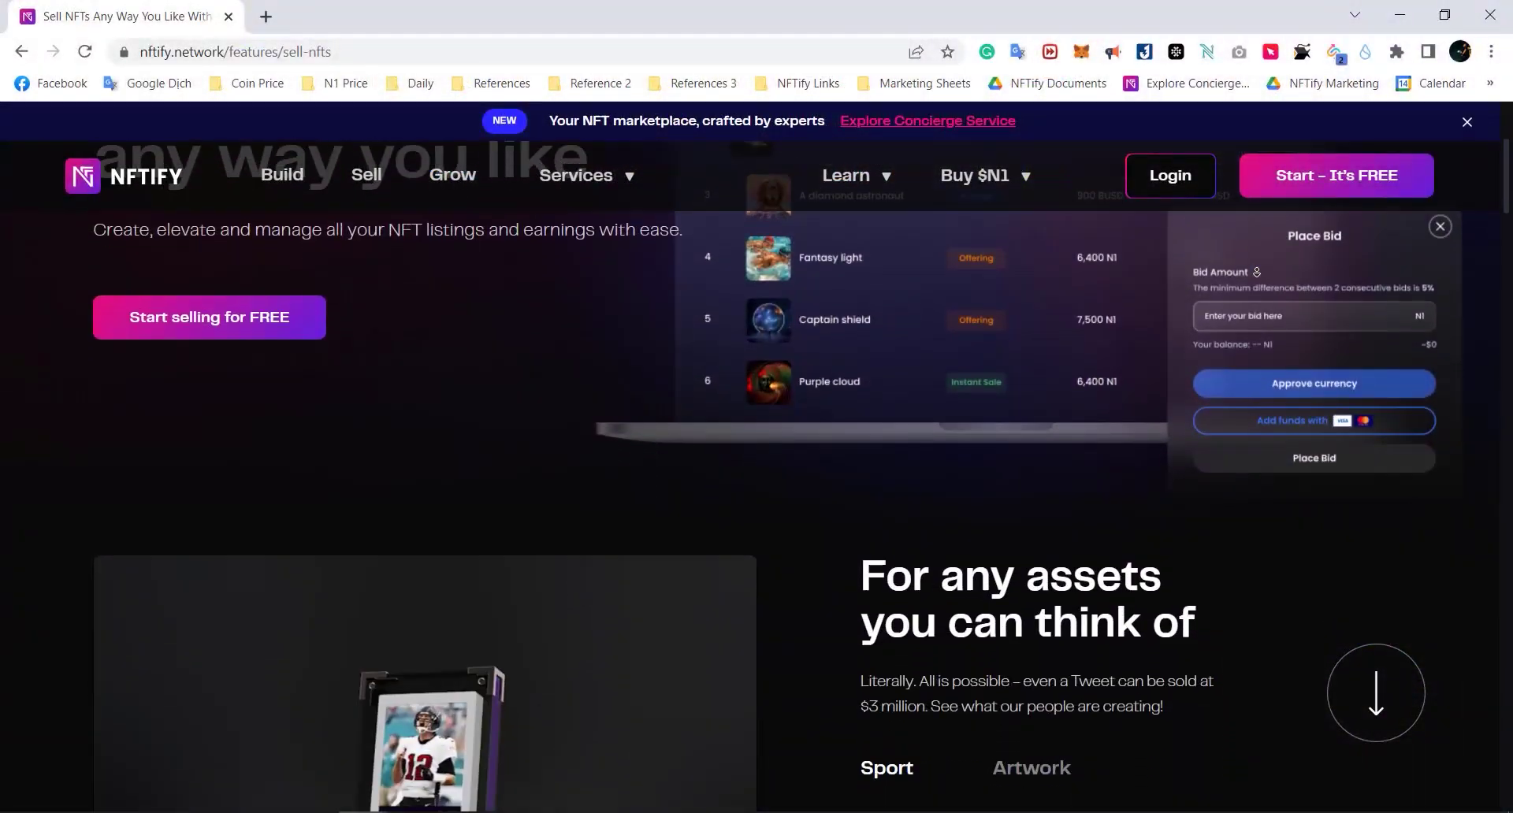
{"action": "scroll", "coordinate": [1256, 272], "scroll_direction": "down", "scroll_amount": 3}
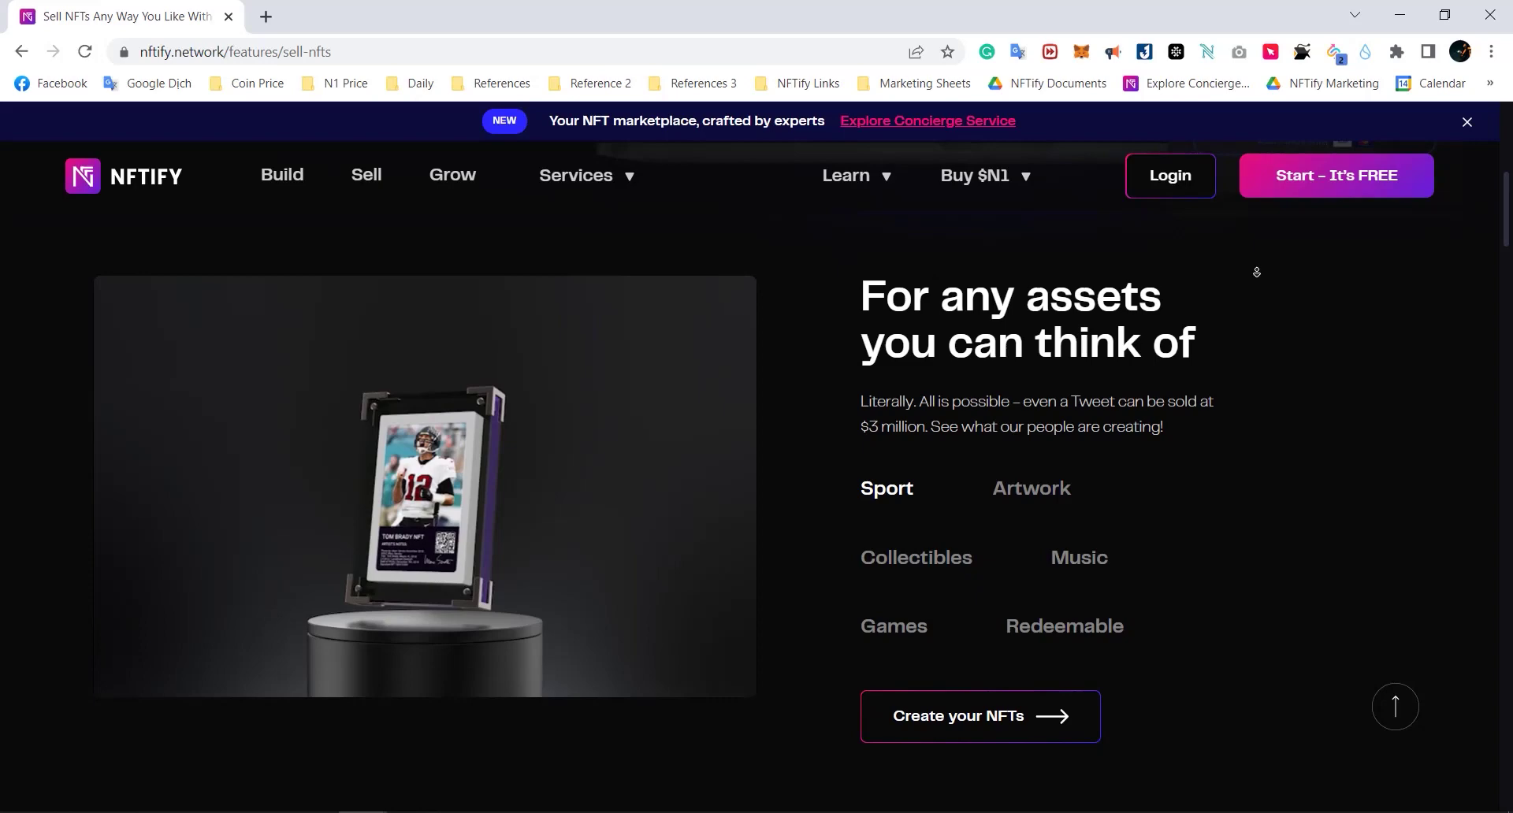
{"action": "scroll", "coordinate": [1256, 272], "scroll_direction": "down", "scroll_amount": 3}
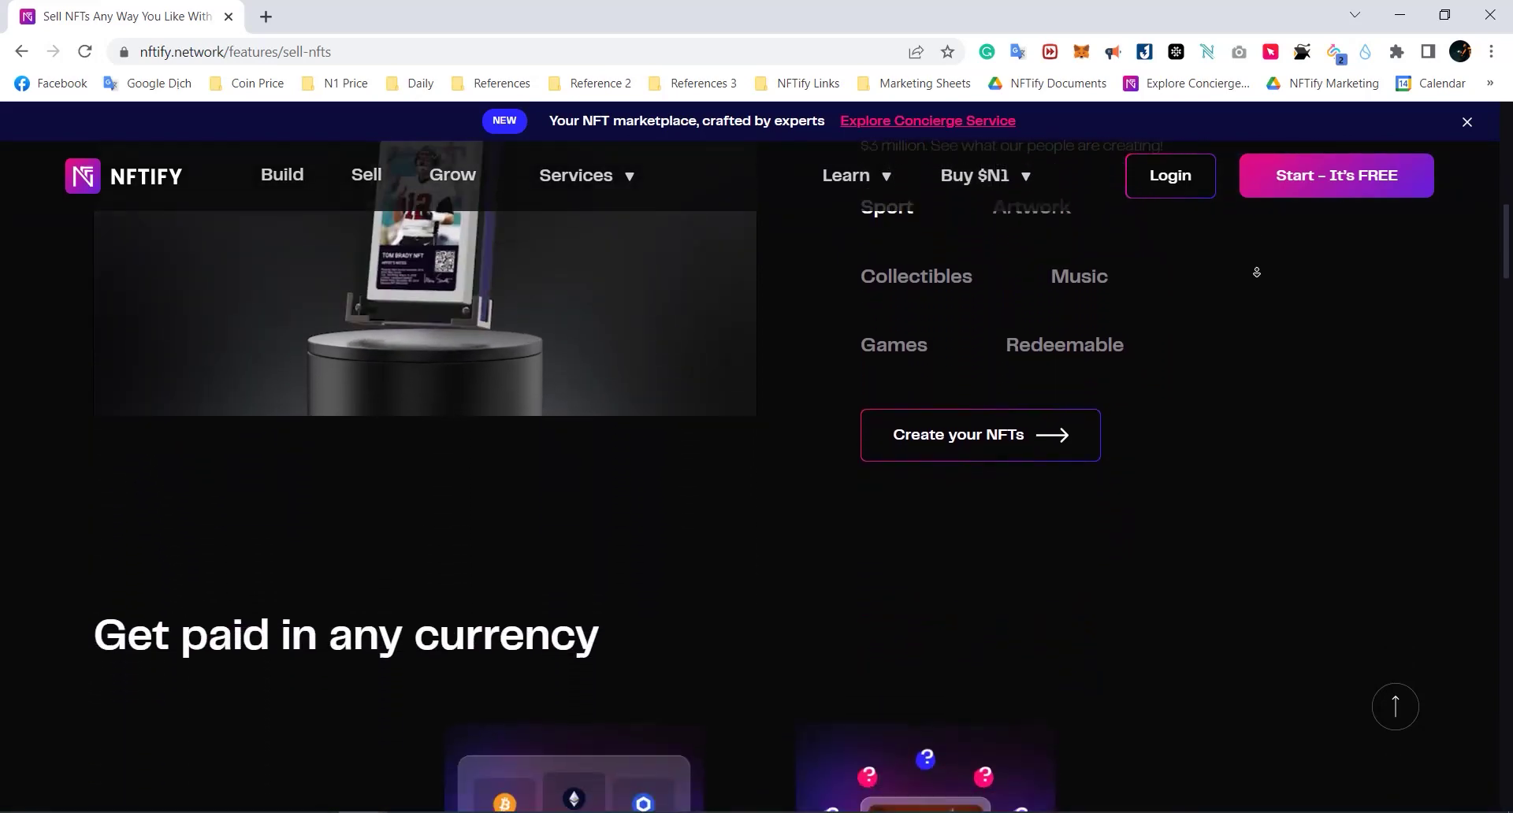
{"action": "scroll", "coordinate": [1256, 272], "scroll_direction": "down", "scroll_amount": 3}
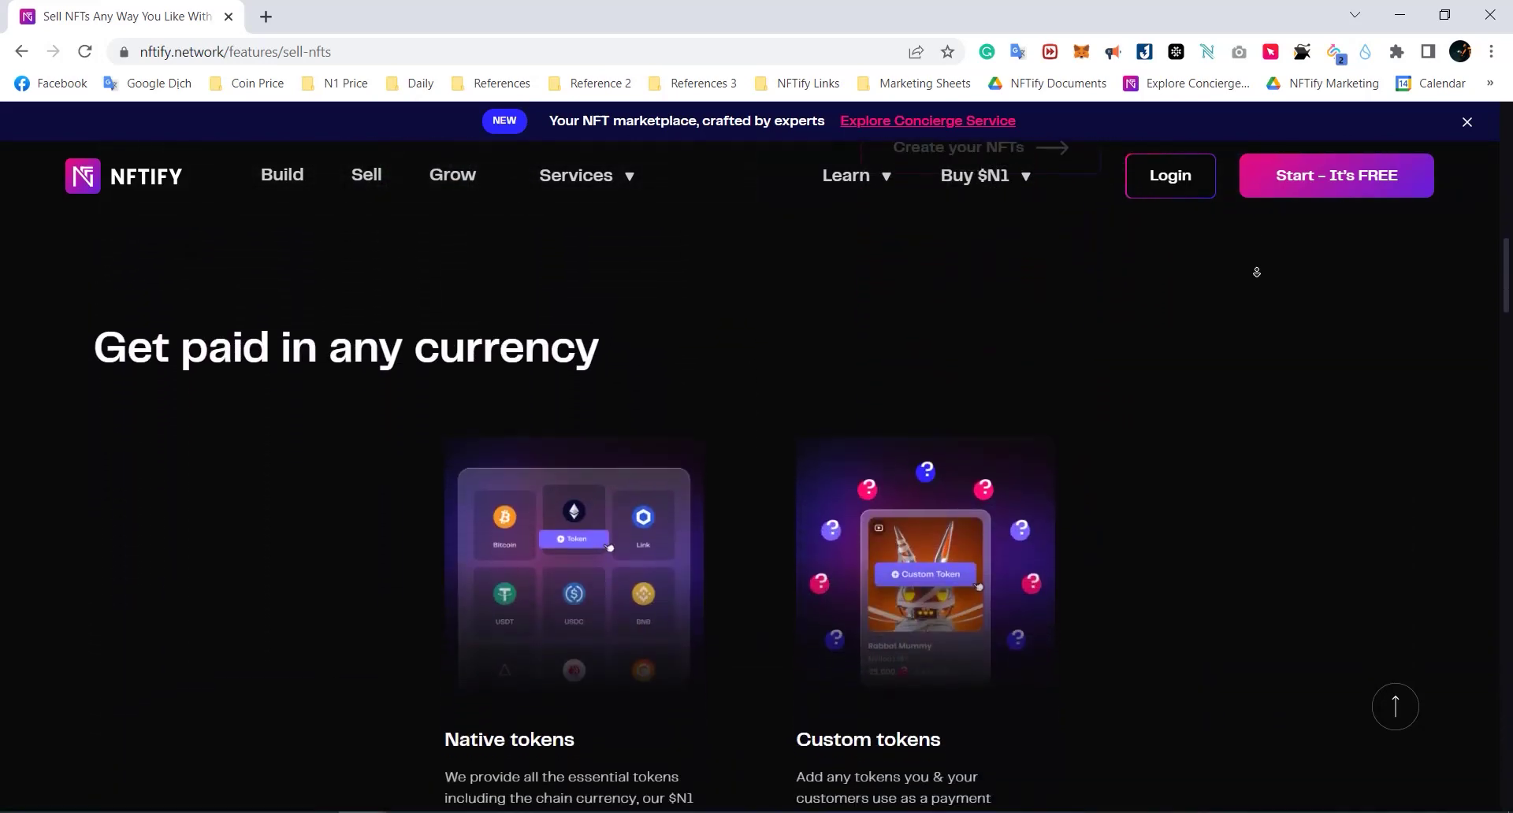
{"action": "scroll", "coordinate": [1256, 272], "scroll_direction": "down", "scroll_amount": 3}
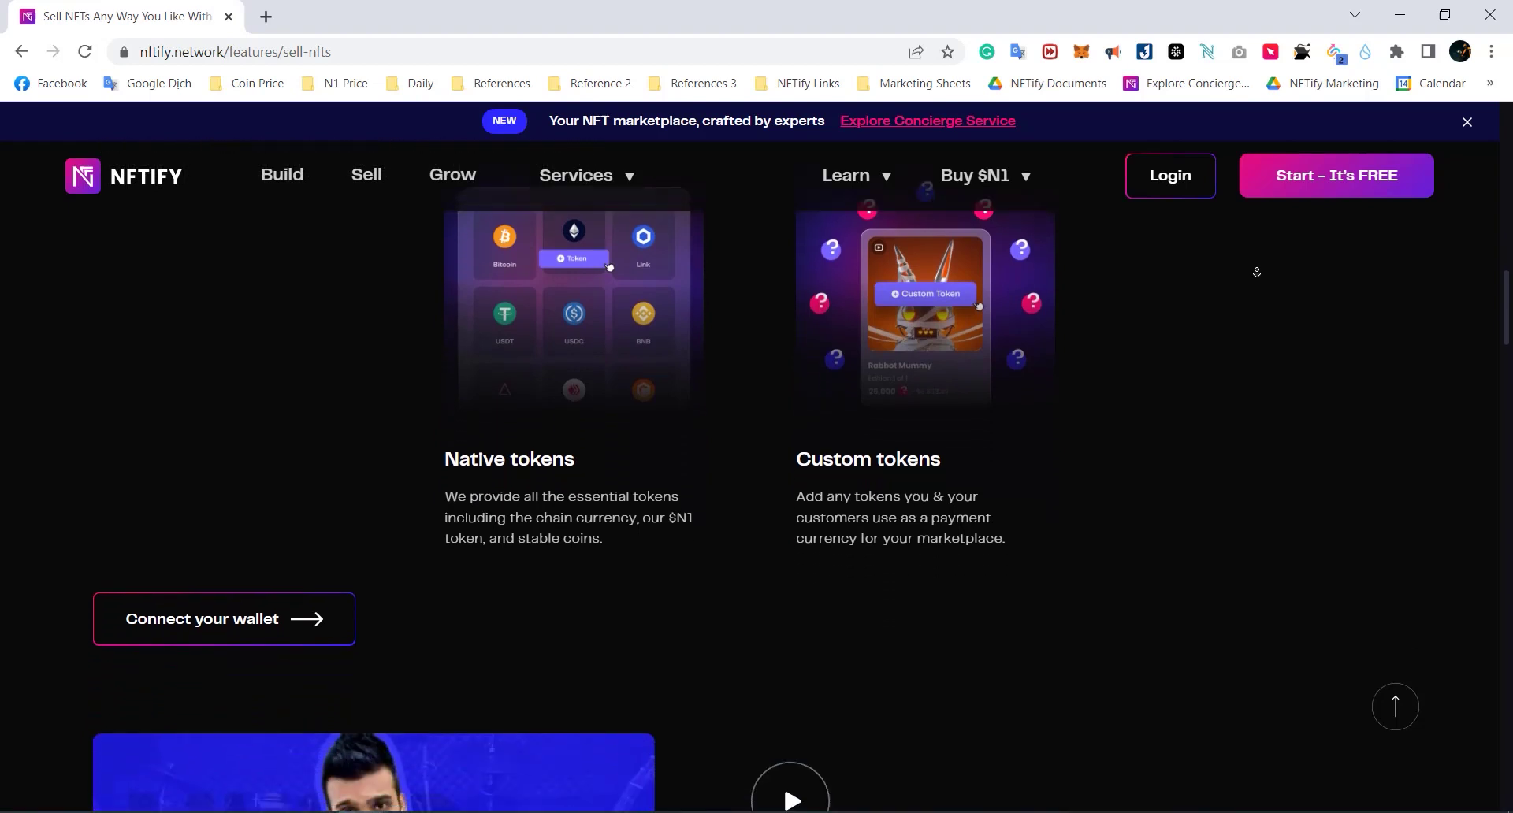
{"action": "scroll", "coordinate": [1256, 272], "scroll_direction": "down", "scroll_amount": 3}
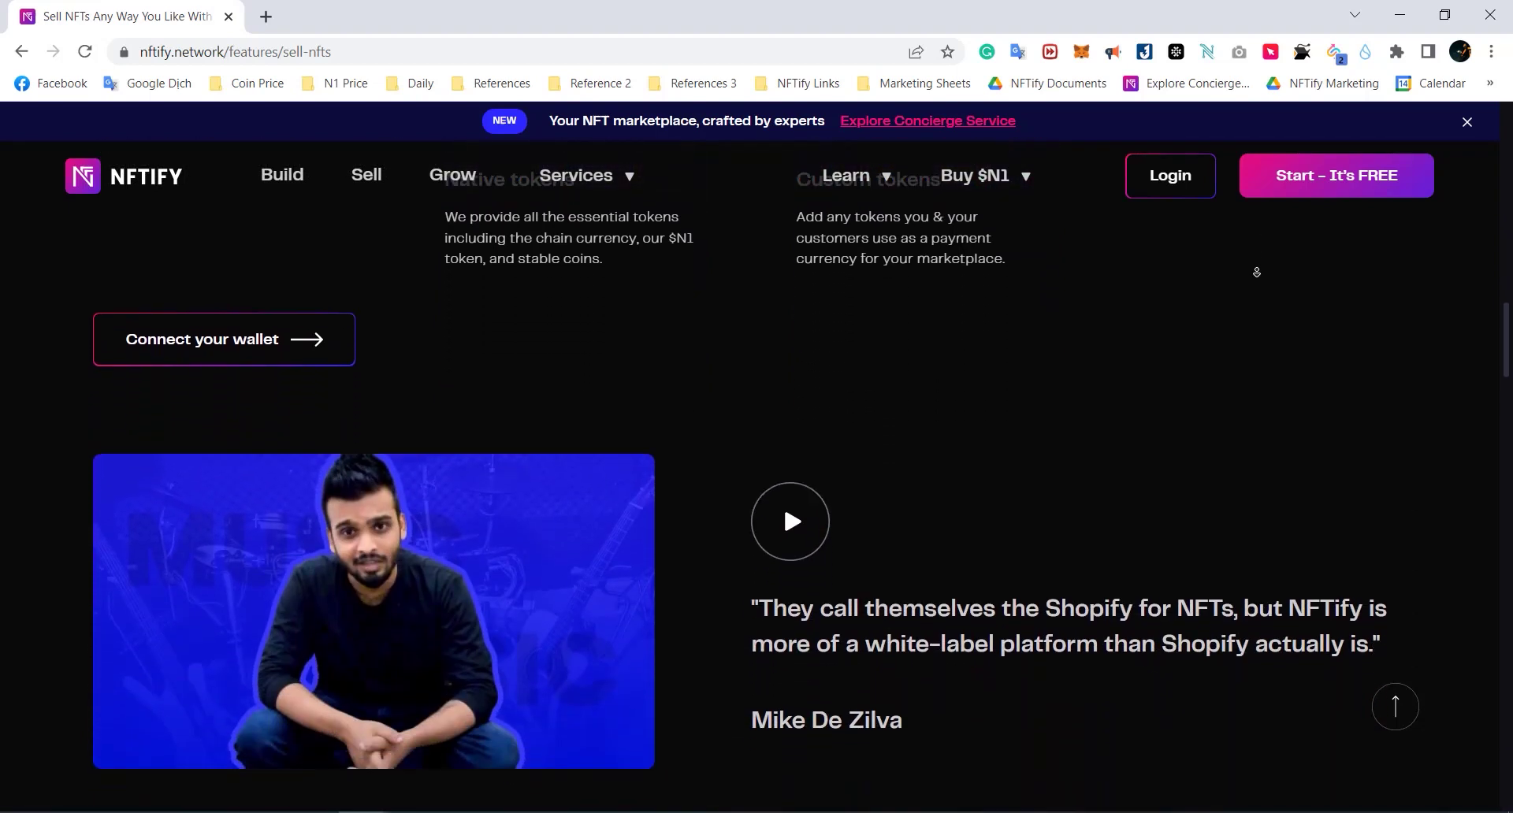
{"action": "scroll", "coordinate": [1256, 272], "scroll_direction": "down", "scroll_amount": 3}
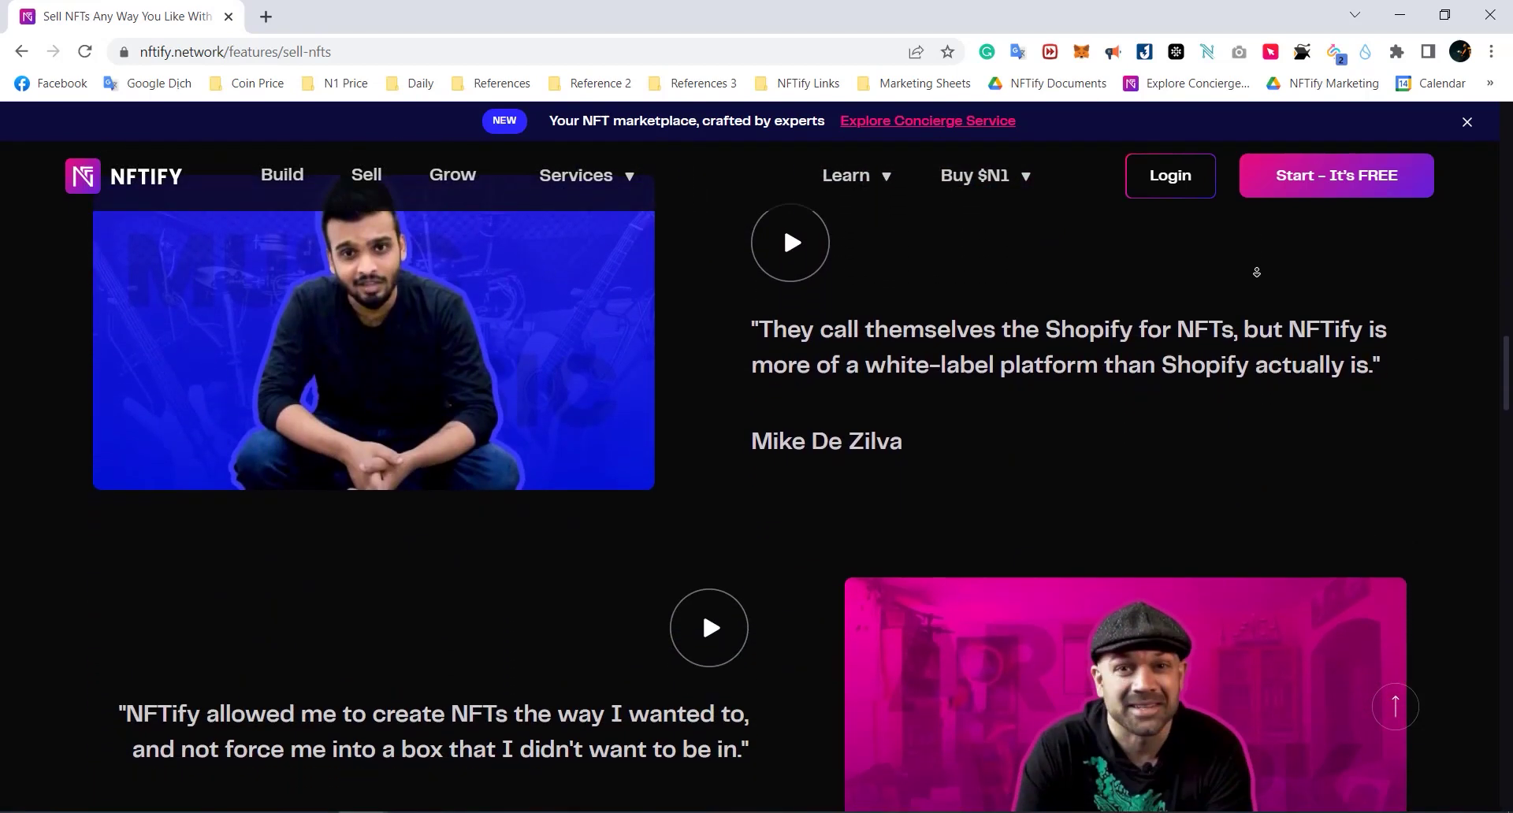
{"action": "scroll", "coordinate": [1256, 272], "scroll_direction": "down", "scroll_amount": 3}
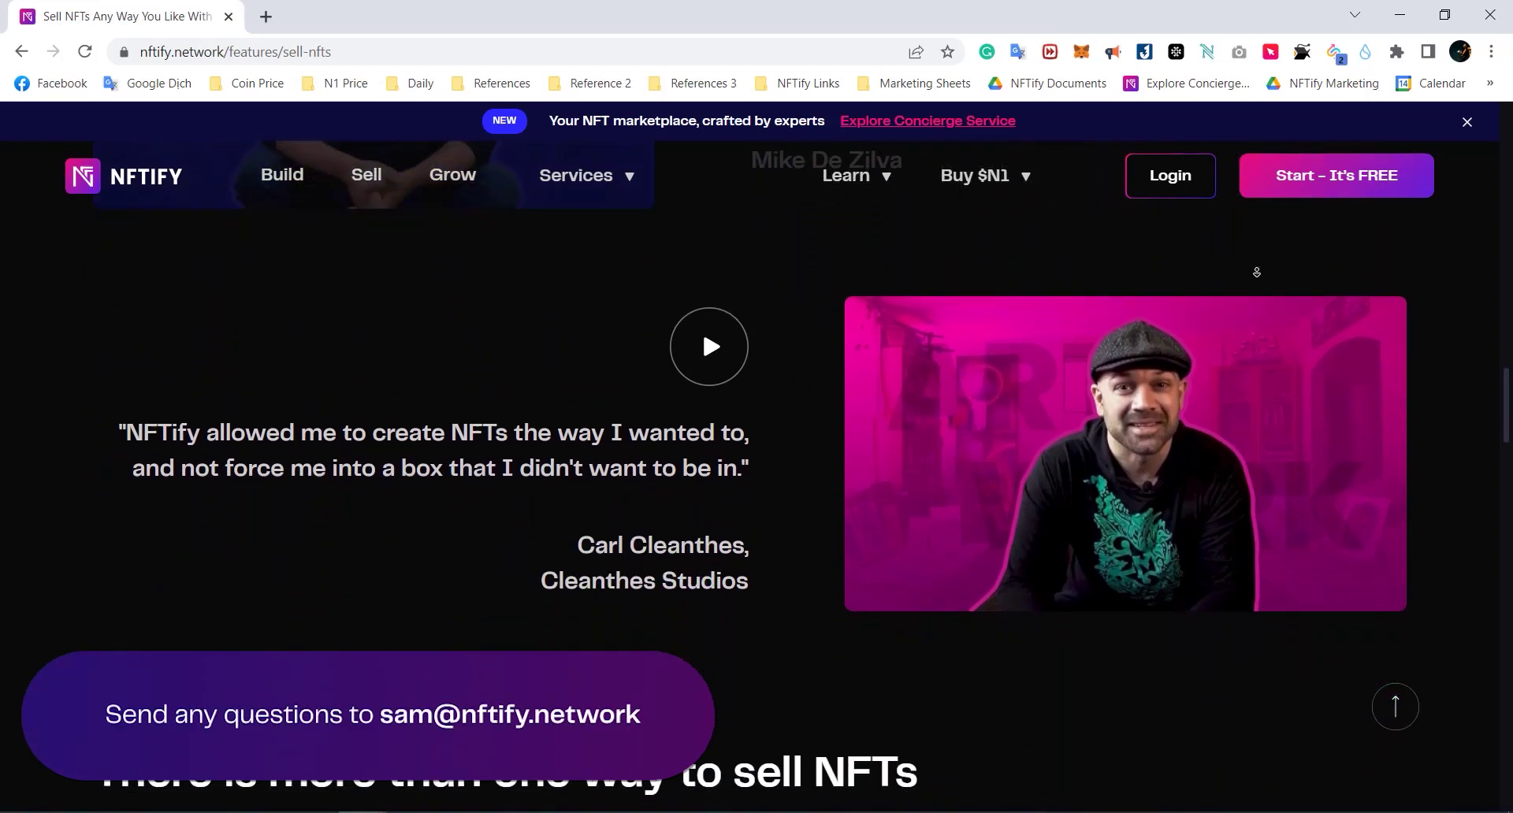
{"action": "scroll", "coordinate": [1256, 272], "scroll_direction": "down", "scroll_amount": 3}
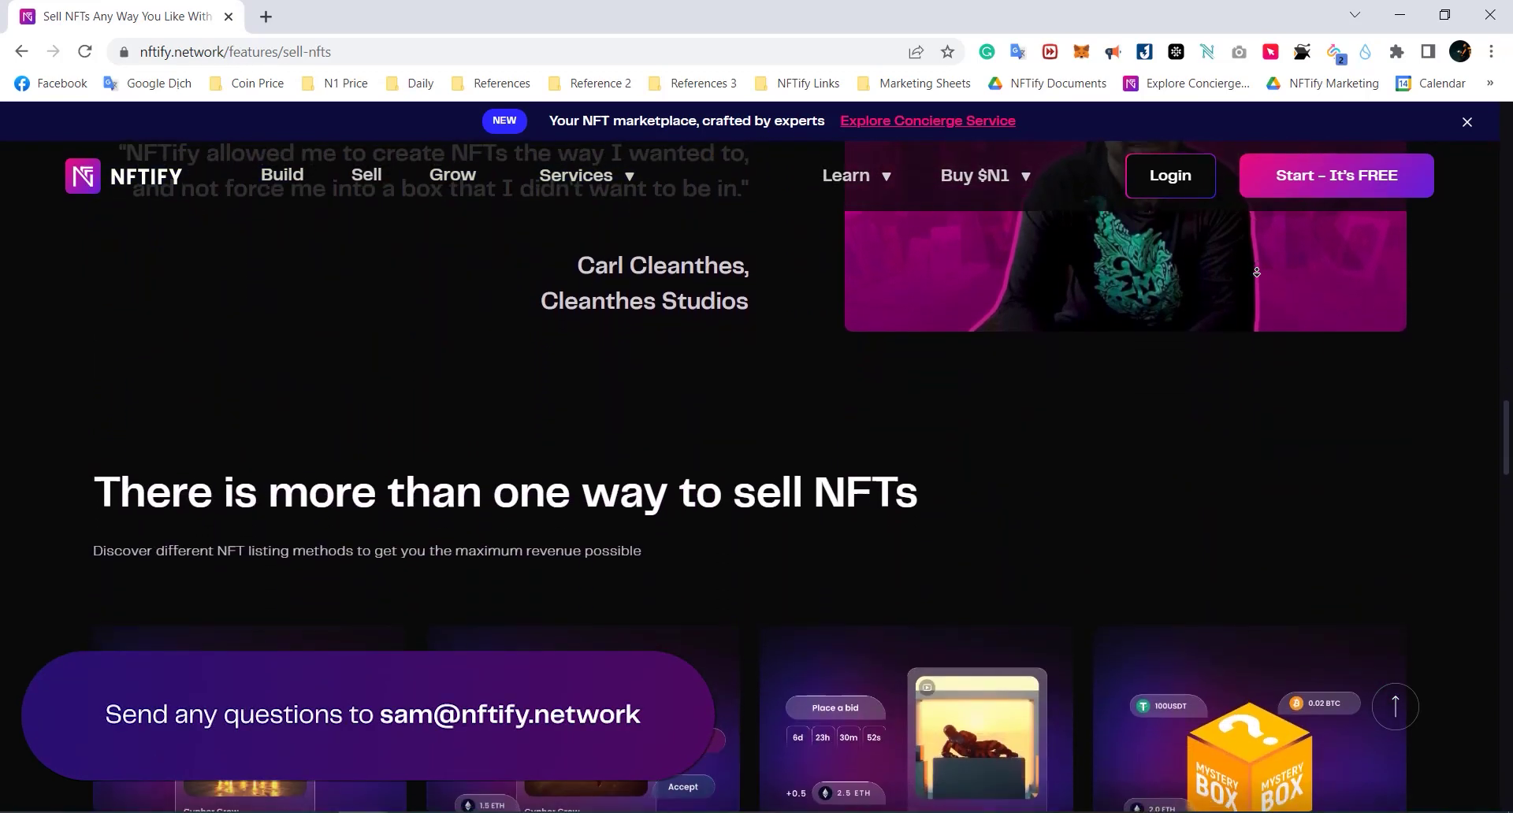
{"action": "scroll", "coordinate": [1256, 271], "scroll_direction": "down", "scroll_amount": 3}
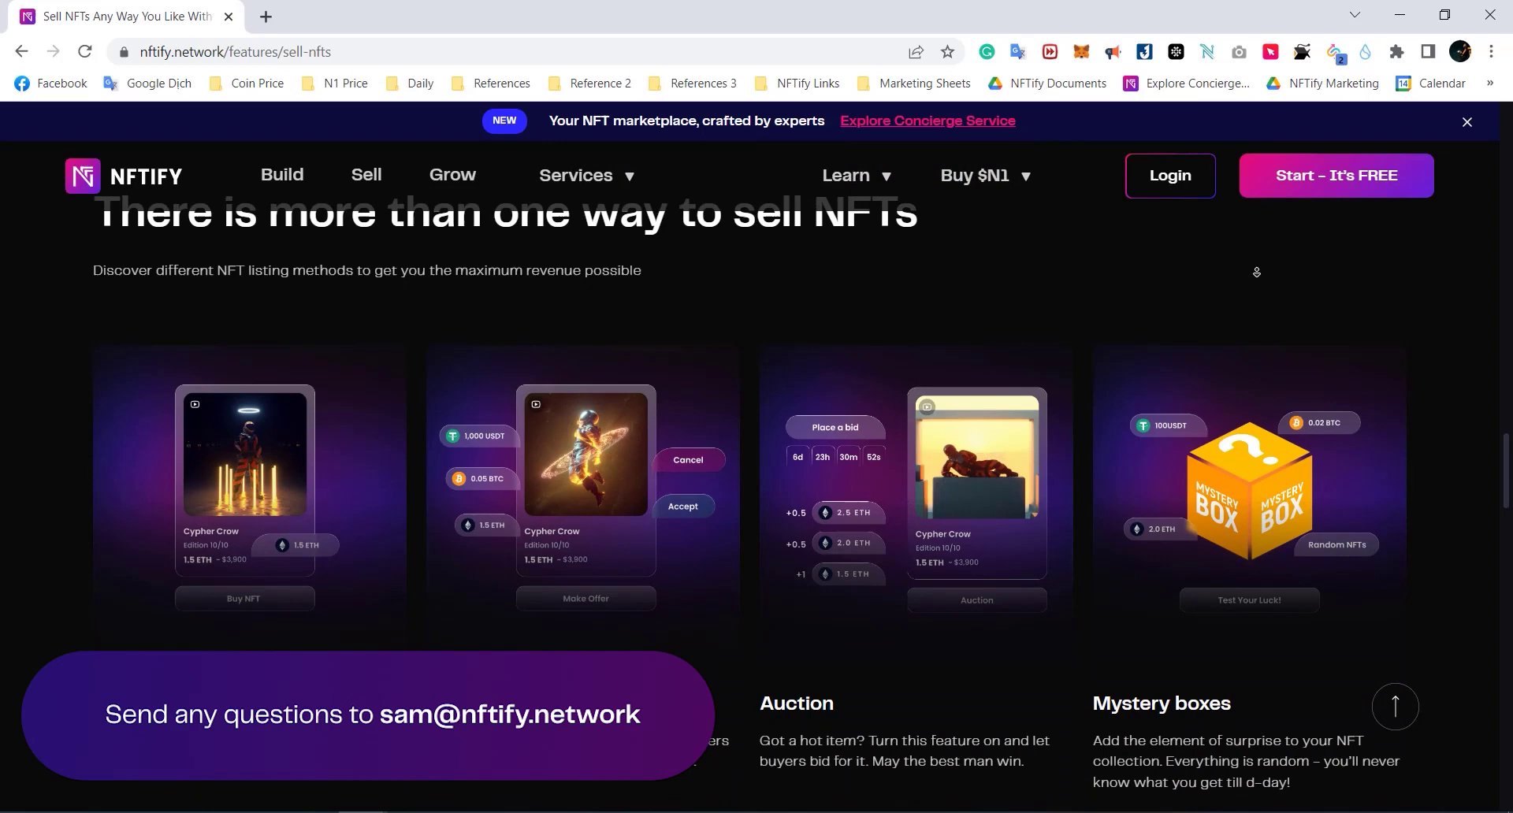
{"action": "scroll", "coordinate": [1256, 272], "scroll_direction": "down", "scroll_amount": 3}
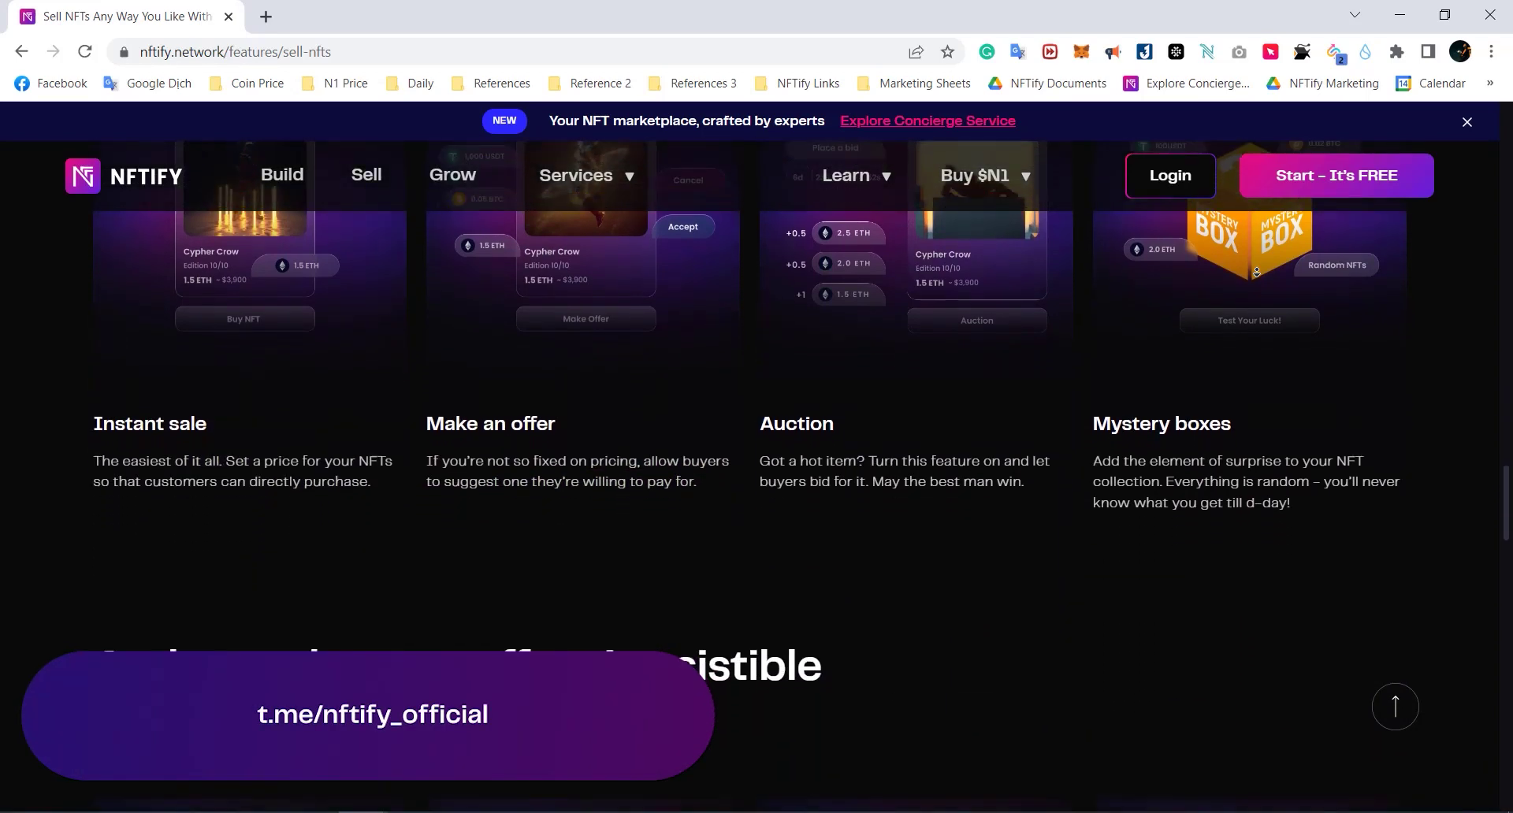
{"action": "scroll", "coordinate": [1256, 272], "scroll_direction": "down", "scroll_amount": 3}
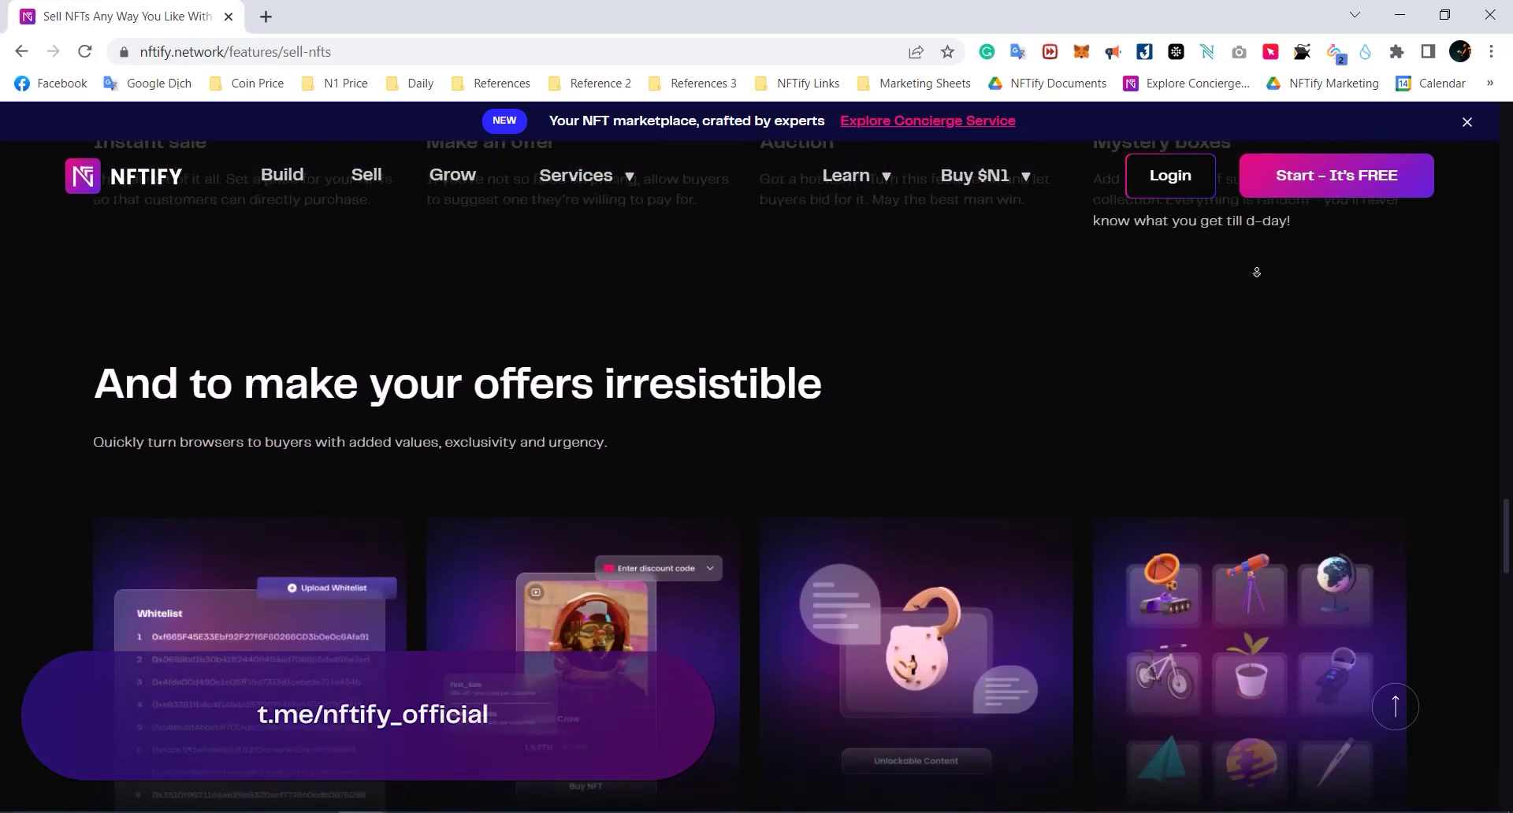
{"action": "scroll", "coordinate": [1256, 272], "scroll_direction": "down", "scroll_amount": 3}
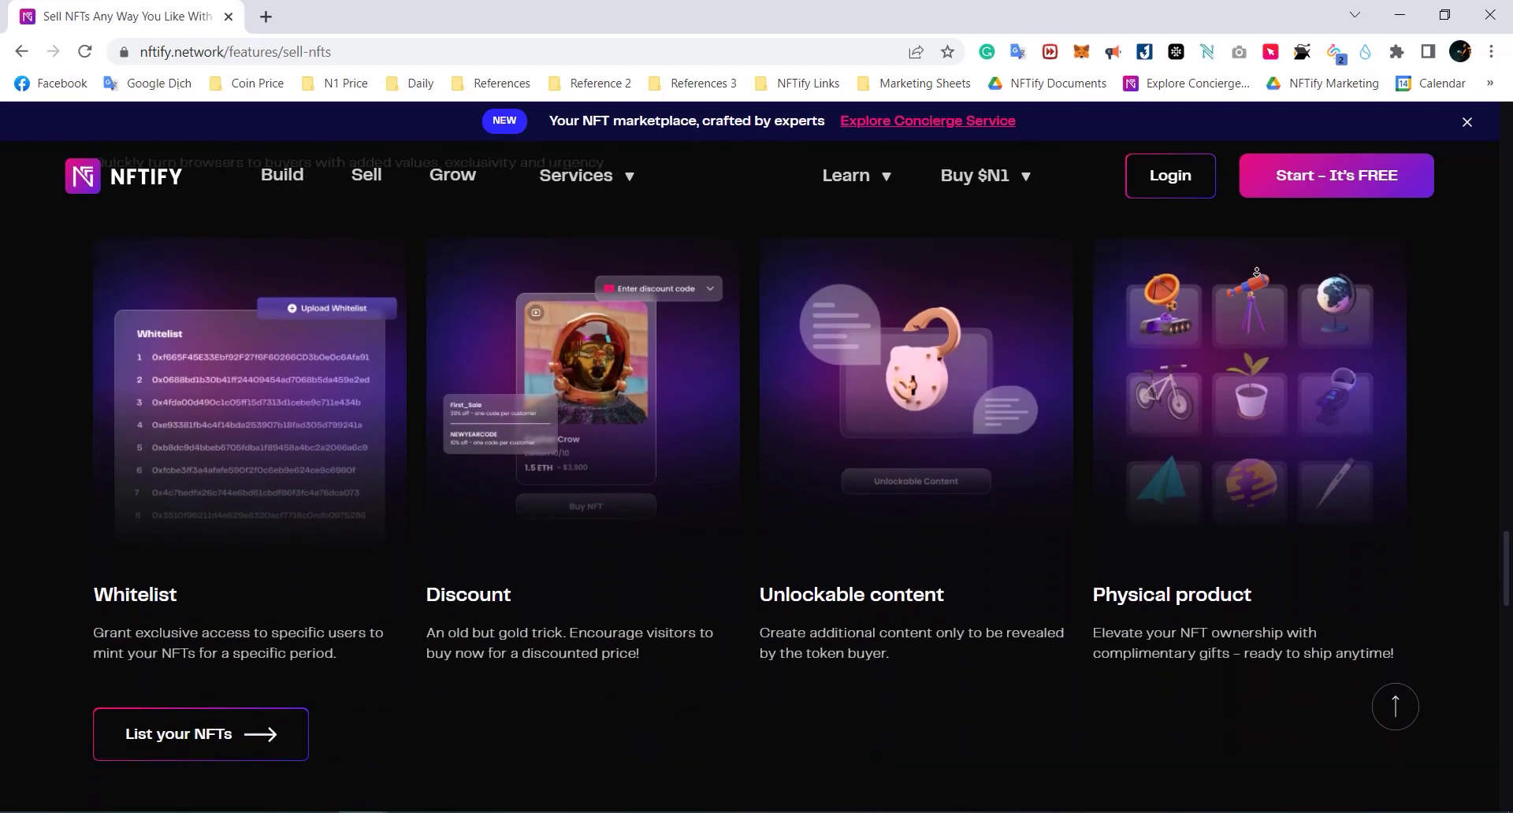
{"action": "scroll", "coordinate": [1256, 272], "scroll_direction": "down", "scroll_amount": 1}
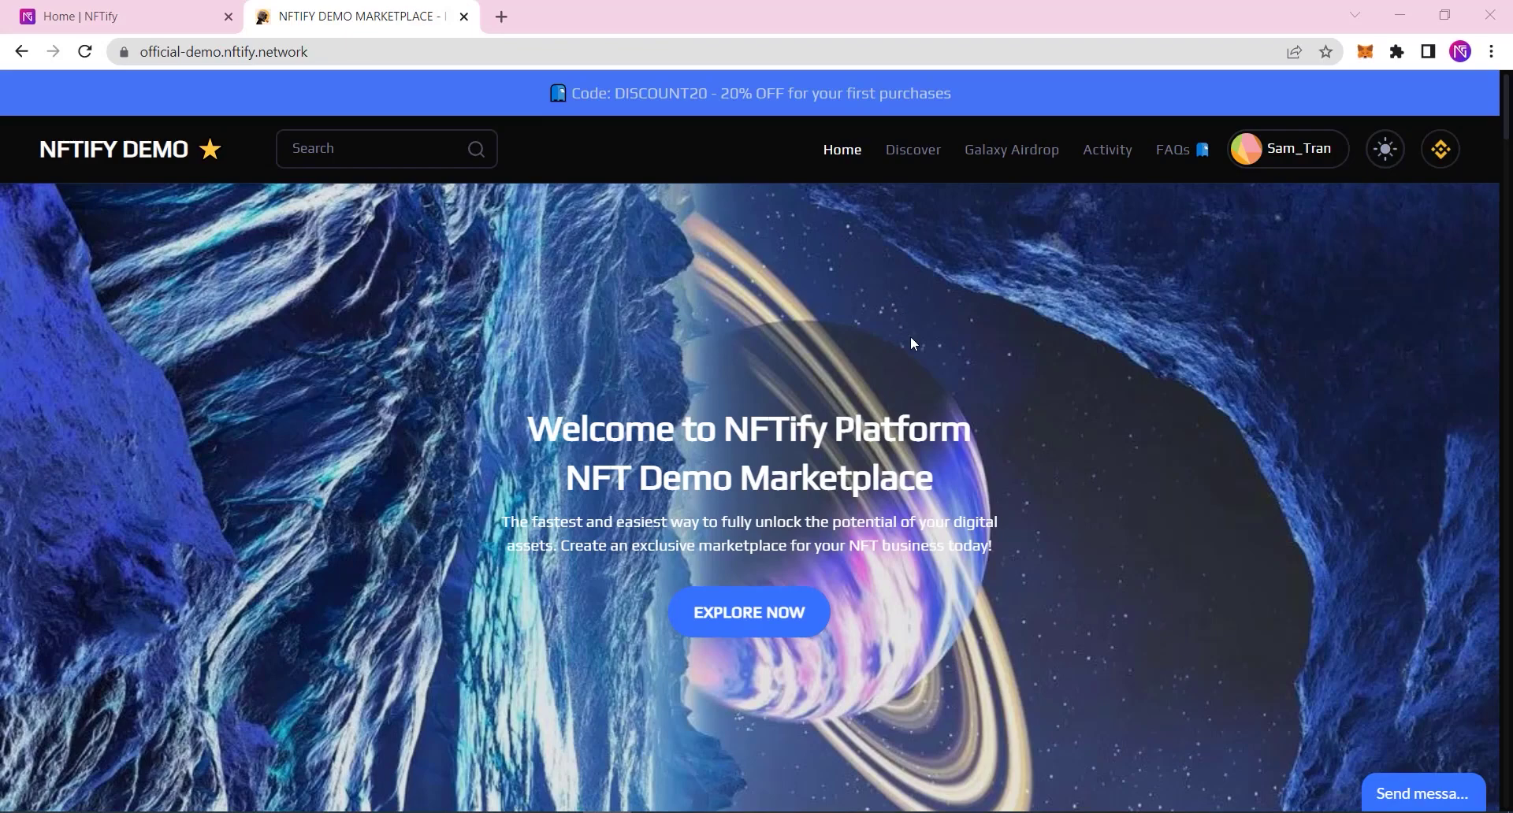
Step: Scroll down through the NFTify Demo Marketplace home page
{"action": "scroll", "coordinate": [911, 342], "scroll_direction": "down", "scroll_amount": 8}
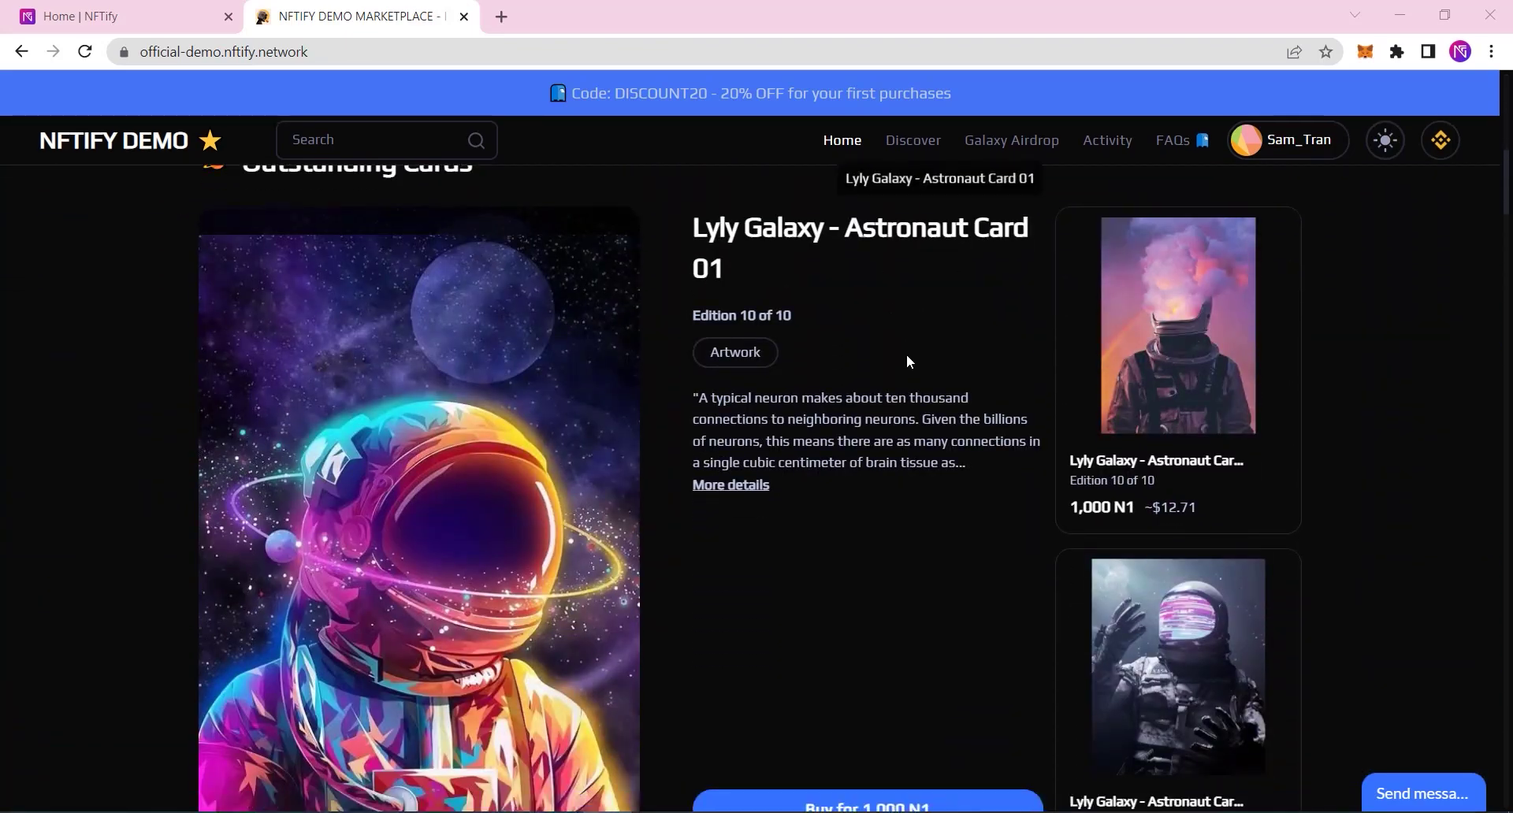
{"action": "scroll", "coordinate": [906, 362], "scroll_direction": "down", "scroll_amount": 12}
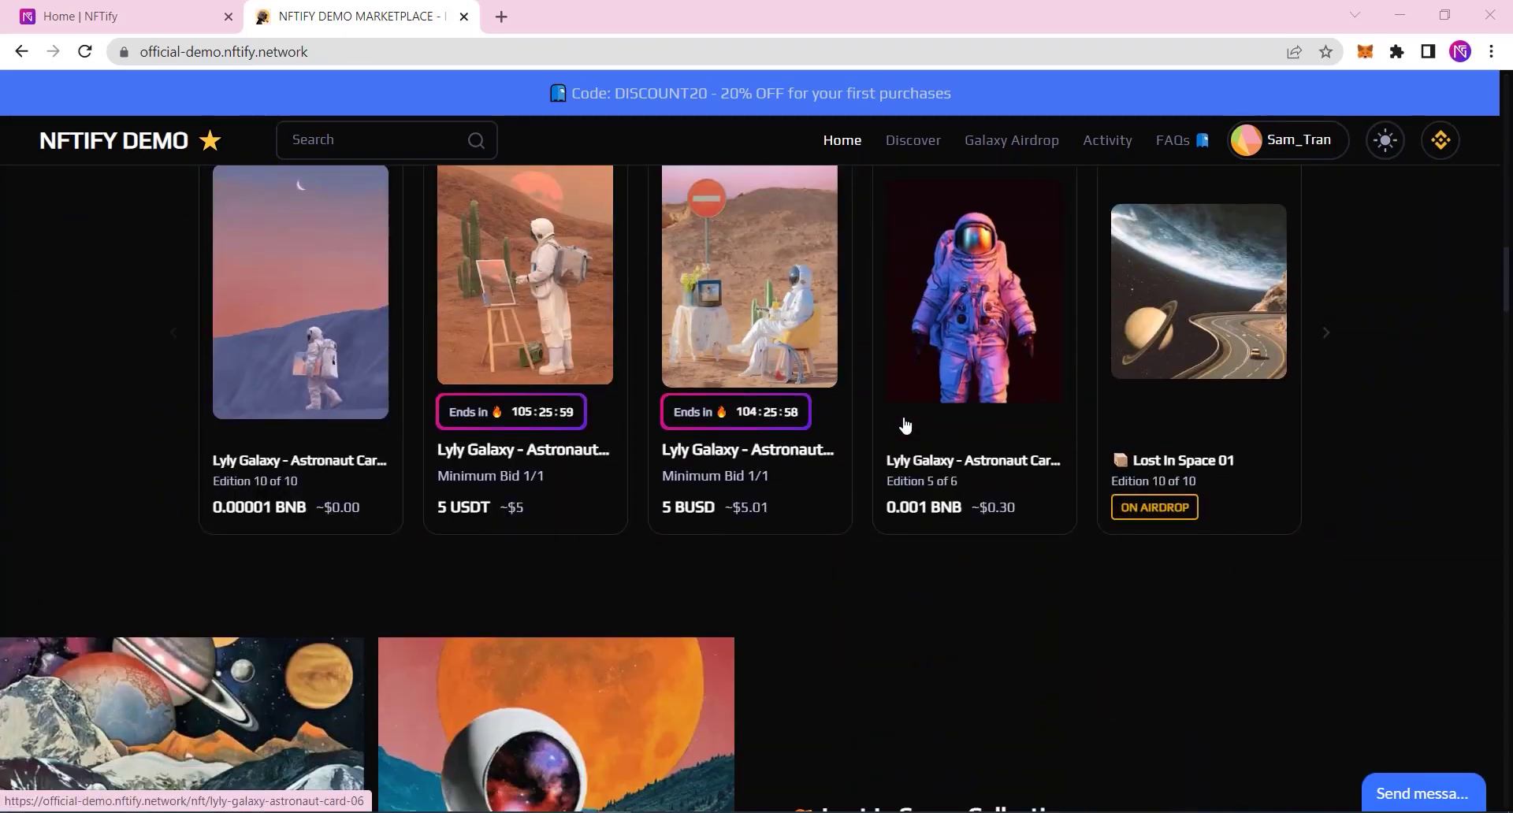
{"action": "scroll", "coordinate": [905, 425], "scroll_direction": "down", "scroll_amount": 9}
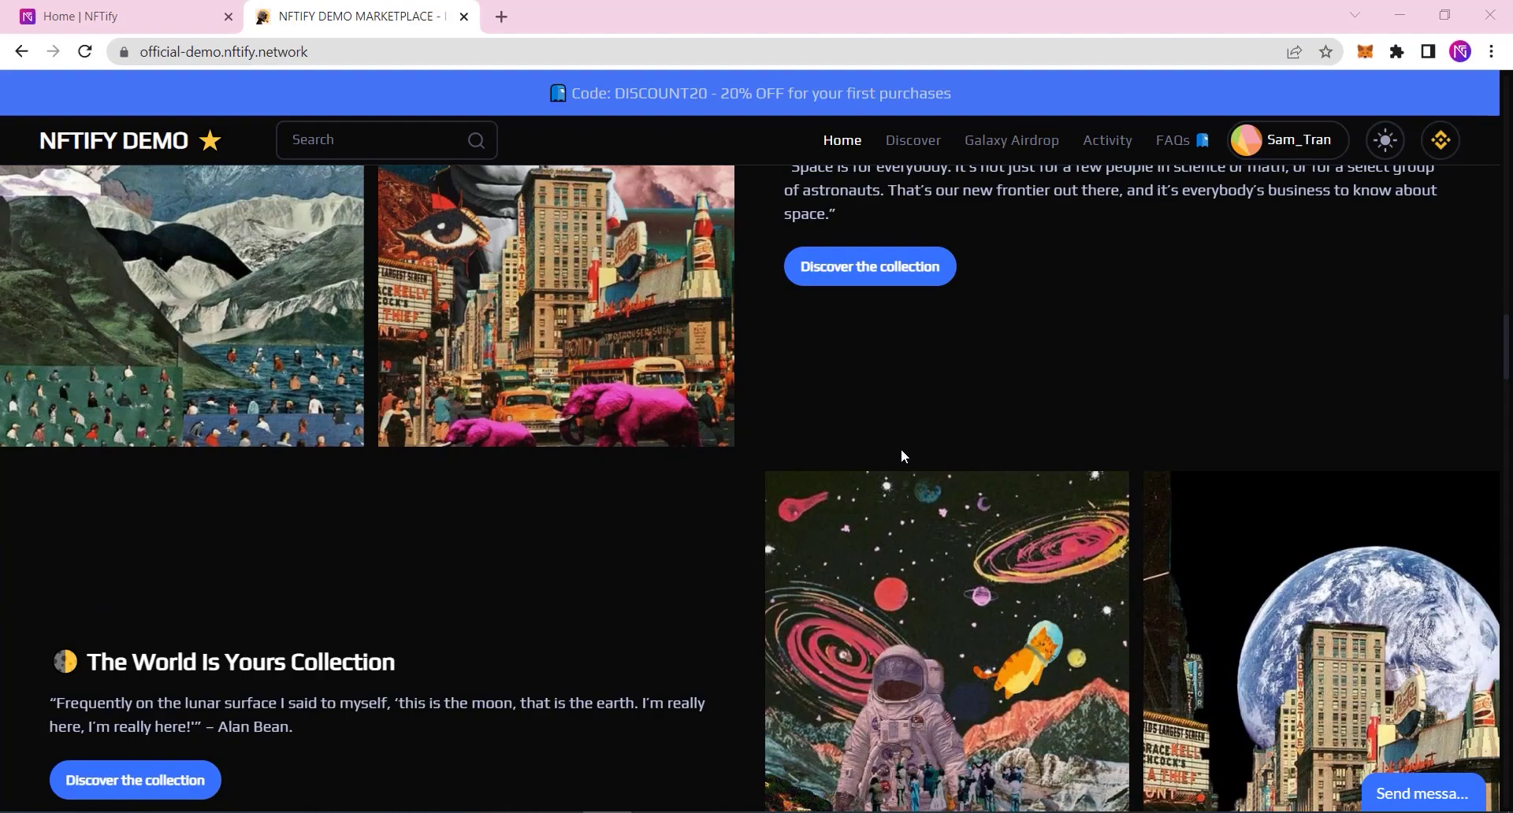
{"action": "scroll", "coordinate": [902, 451], "scroll_direction": "down", "scroll_amount": 5}
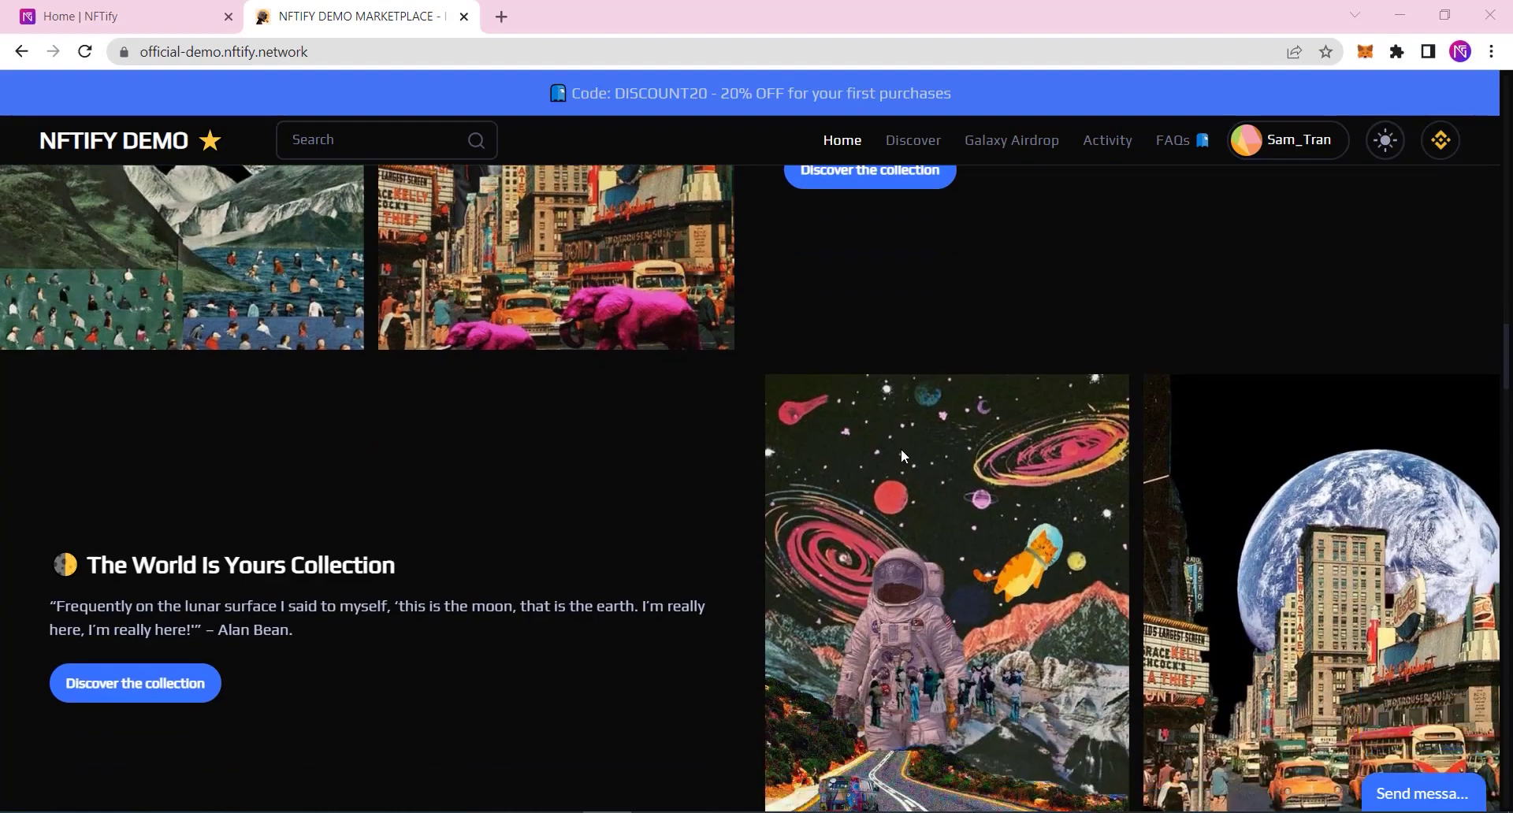
{"action": "scroll", "coordinate": [903, 456], "scroll_direction": "down", "scroll_amount": 18}
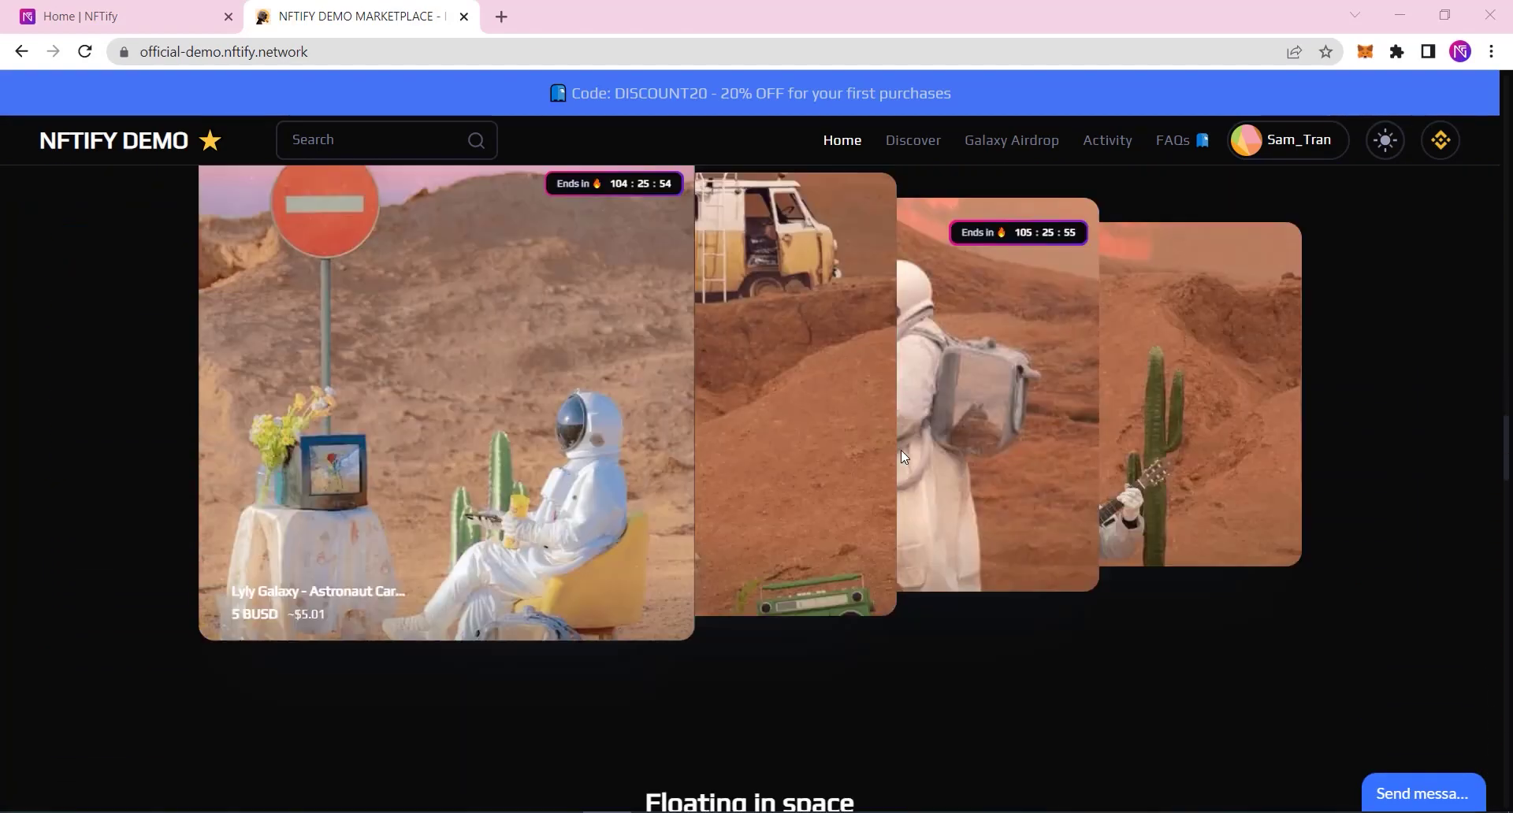
{"action": "scroll", "coordinate": [900, 474], "scroll_direction": "down", "scroll_amount": 6}
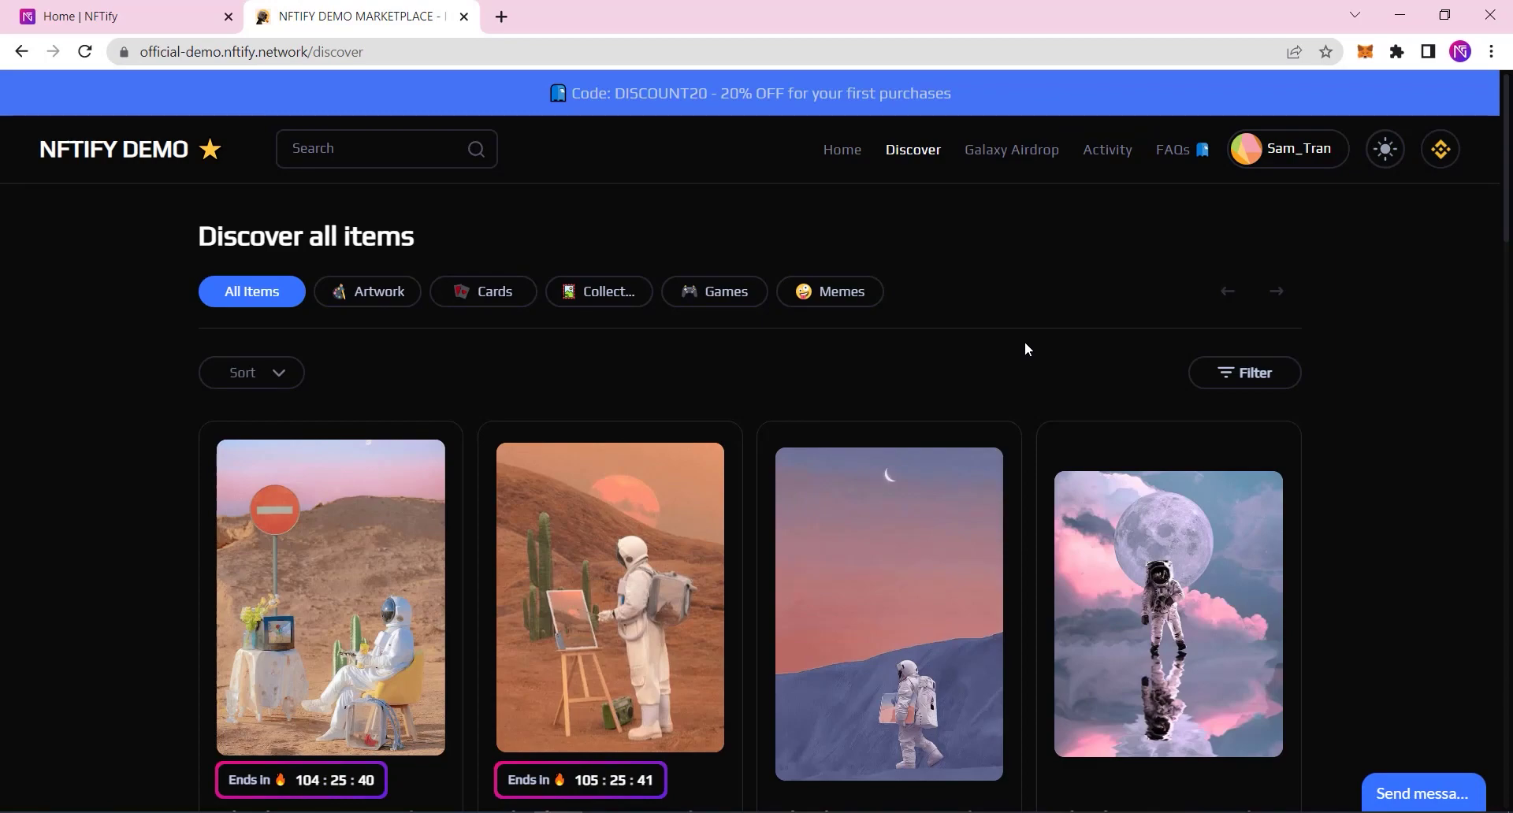
Step: Open Lyly Galaxy - Astronaut Card 09 from Discover and try Buy Now
{"action": "scroll", "coordinate": [1025, 342], "scroll_direction": "down", "scroll_amount": 7}
{"action": "scroll", "coordinate": [1019, 367], "scroll_direction": "down", "scroll_amount": 12}
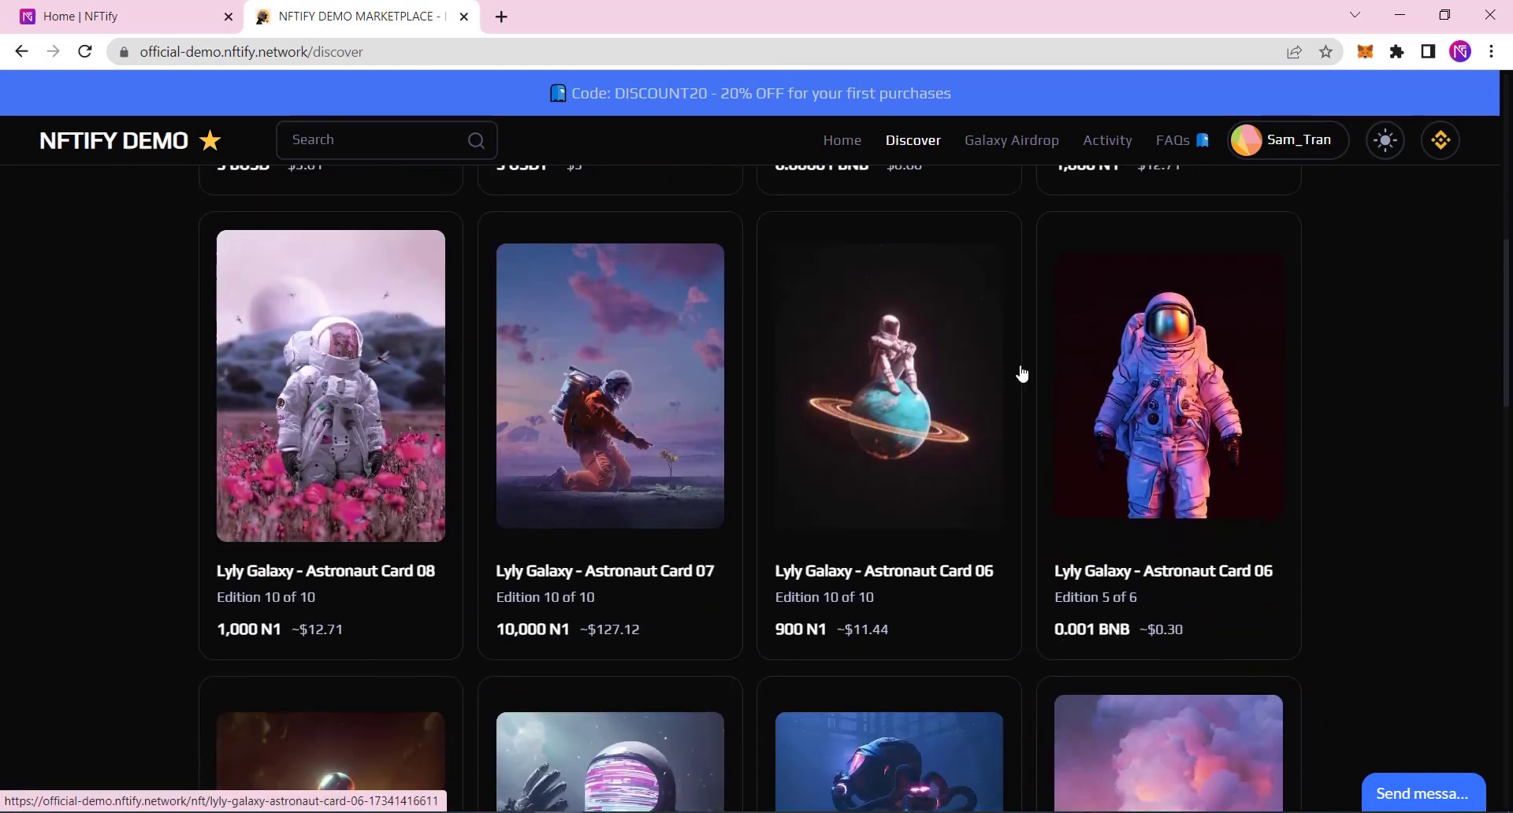
{"action": "scroll", "coordinate": [1017, 401], "scroll_direction": "down", "scroll_amount": 8}
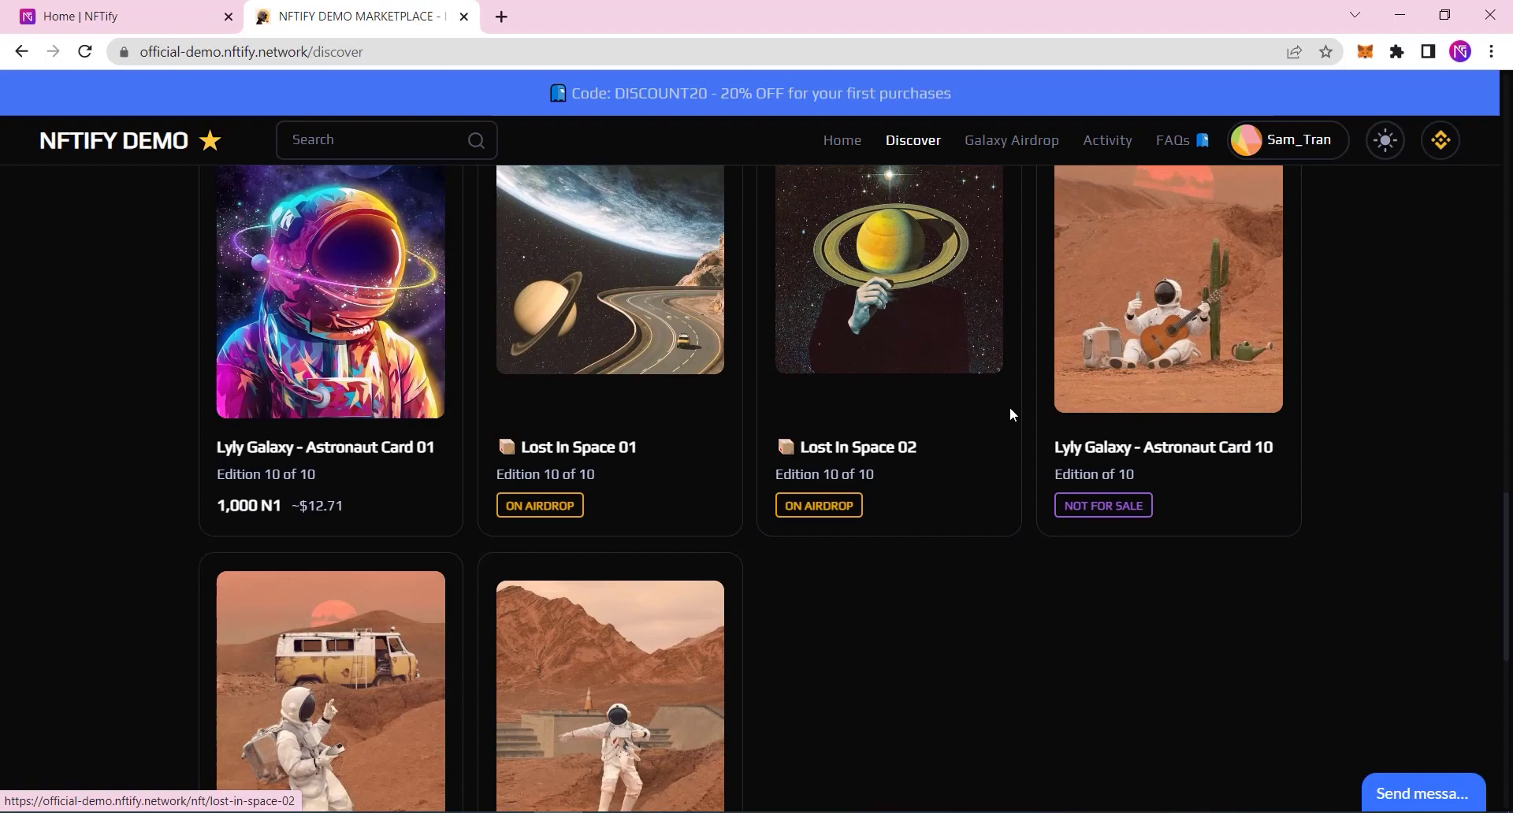
{"action": "scroll", "coordinate": [1003, 422], "scroll_direction": "up", "scroll_amount": 6}
{"action": "scroll", "coordinate": [999, 424], "scroll_direction": "up", "scroll_amount": 15}
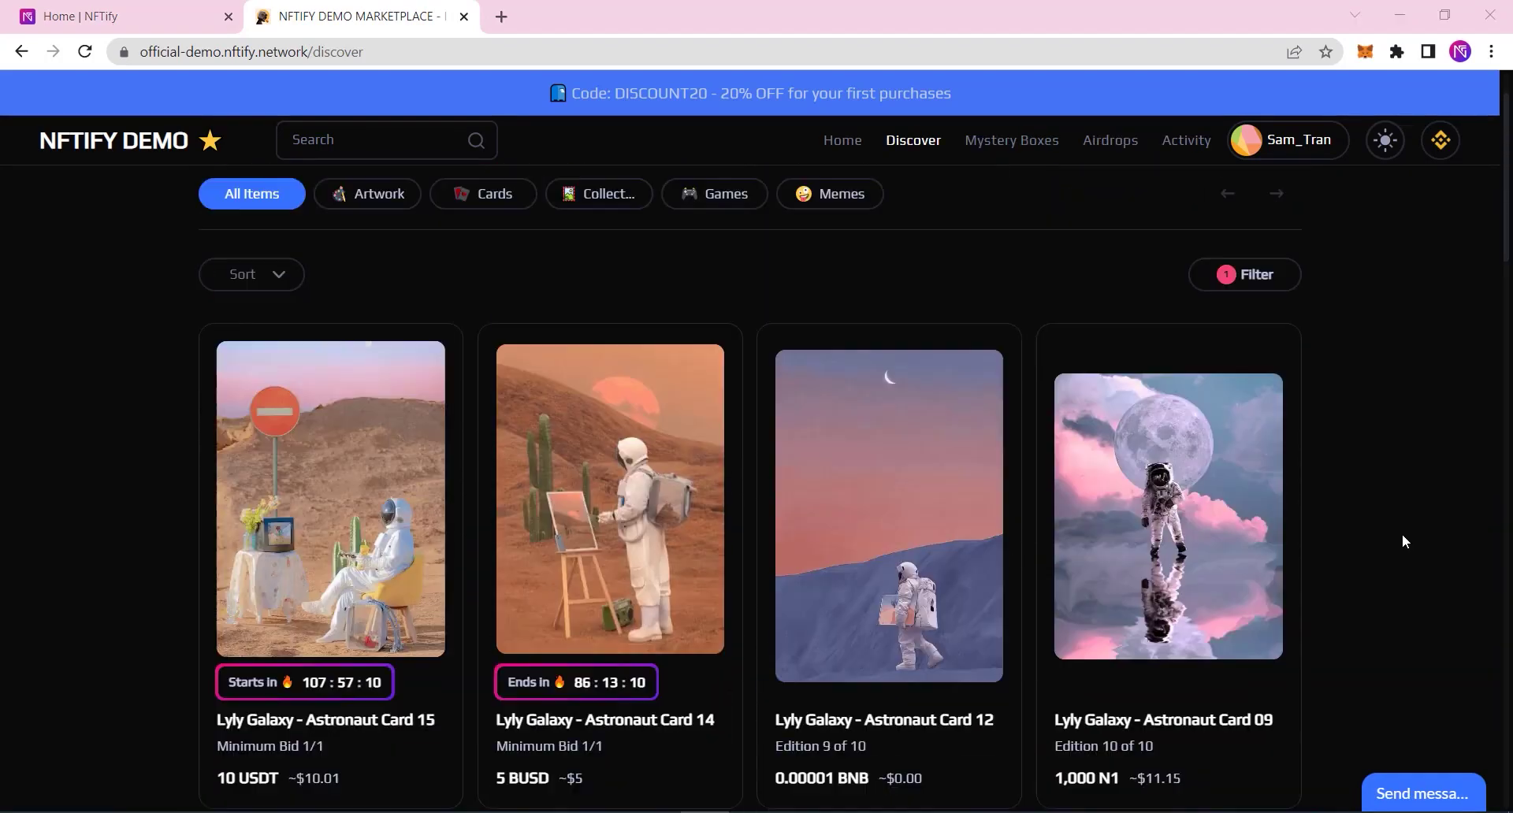
{"action": "left_click", "coordinate": [1166, 544]}
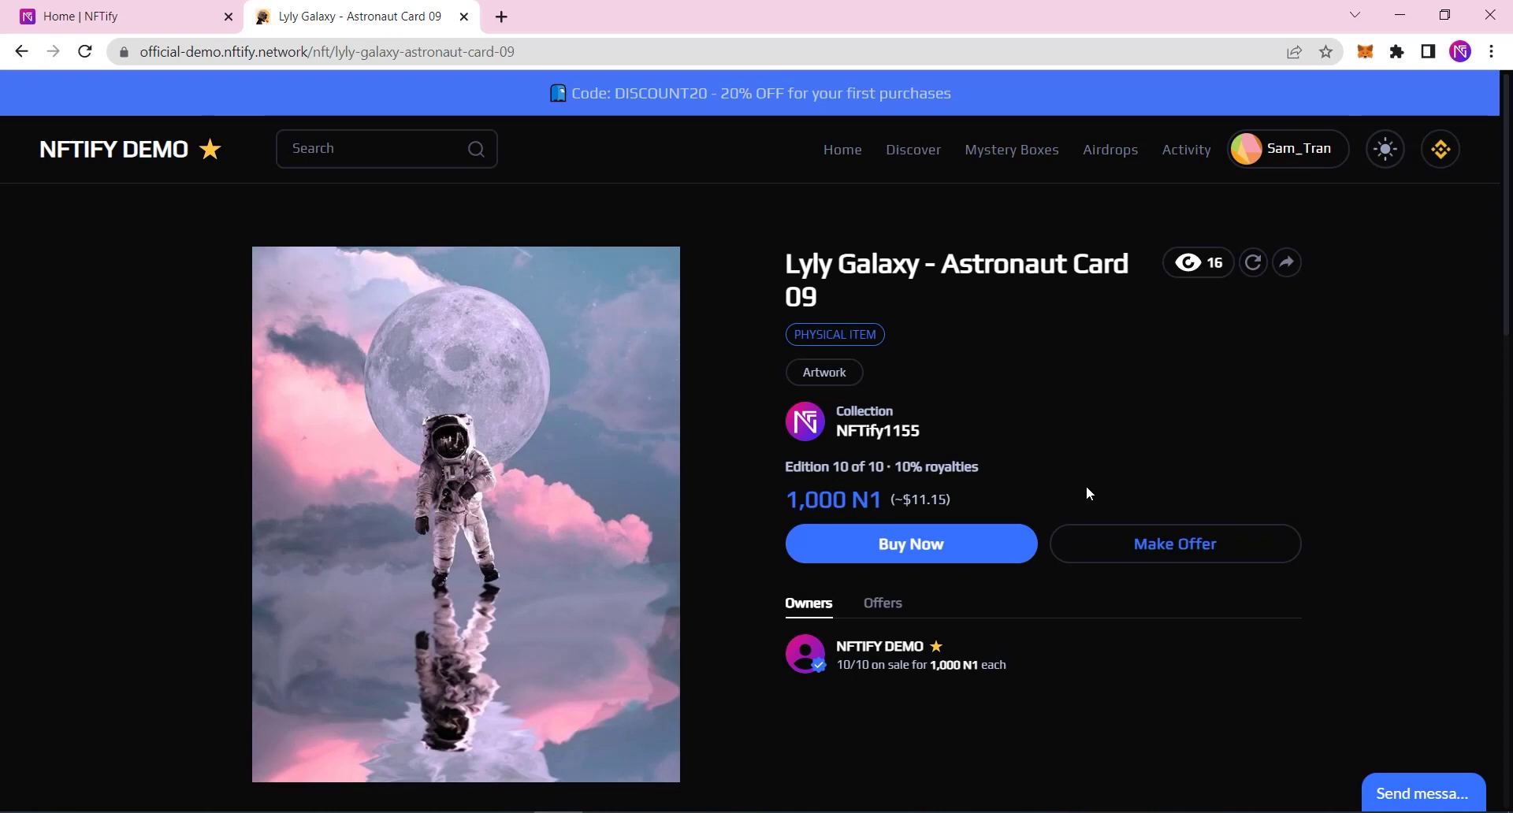
{"action": "left_click", "coordinate": [915, 555]}
Step: Open the Lost In Space 01 event under Mystery Boxes > Airdrops
{"action": "left_click", "coordinate": [1016, 158]}
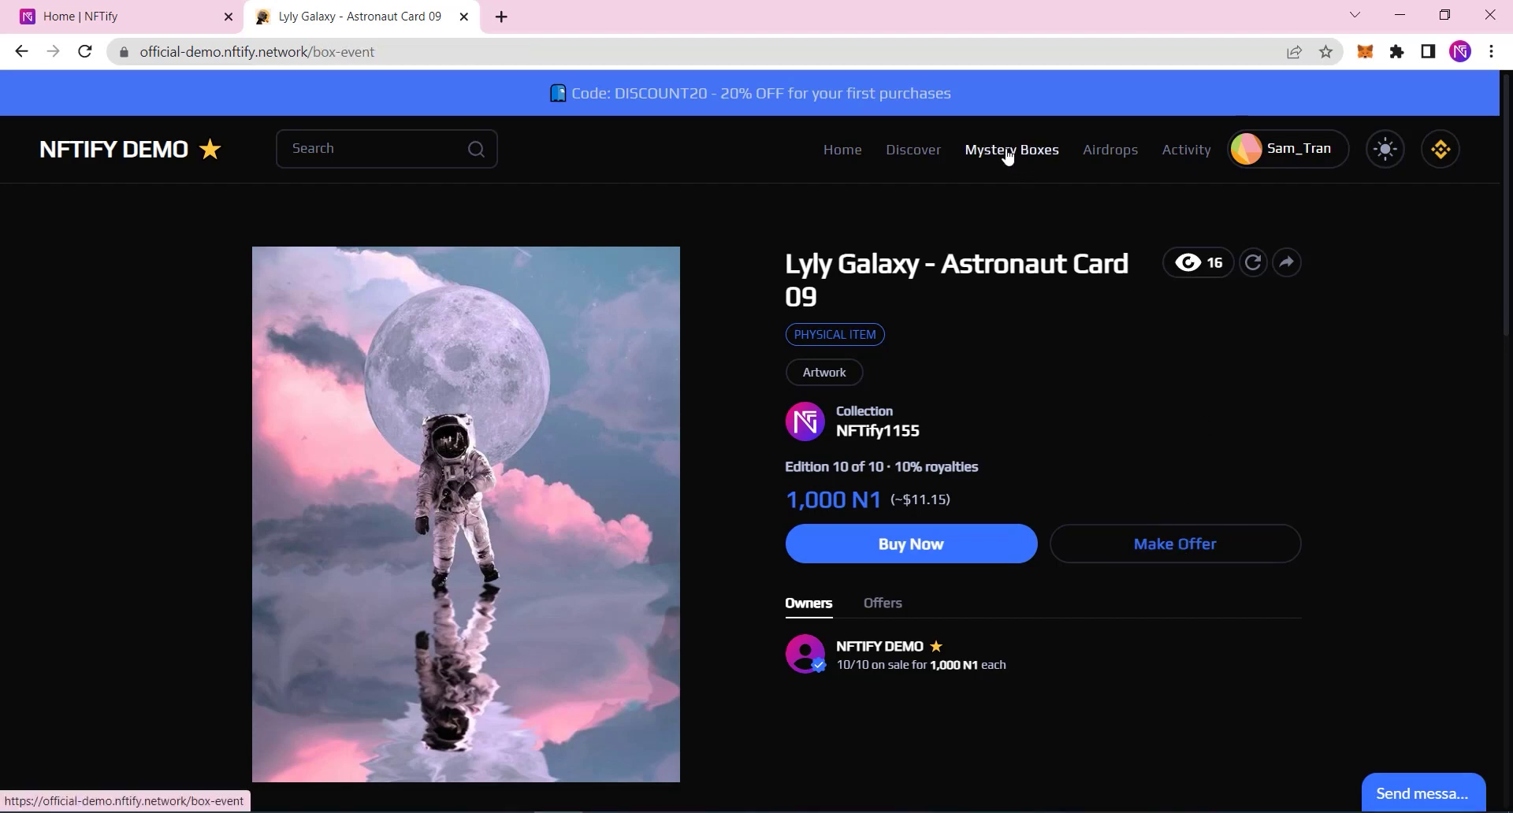
{"action": "left_click", "coordinate": [1110, 150]}
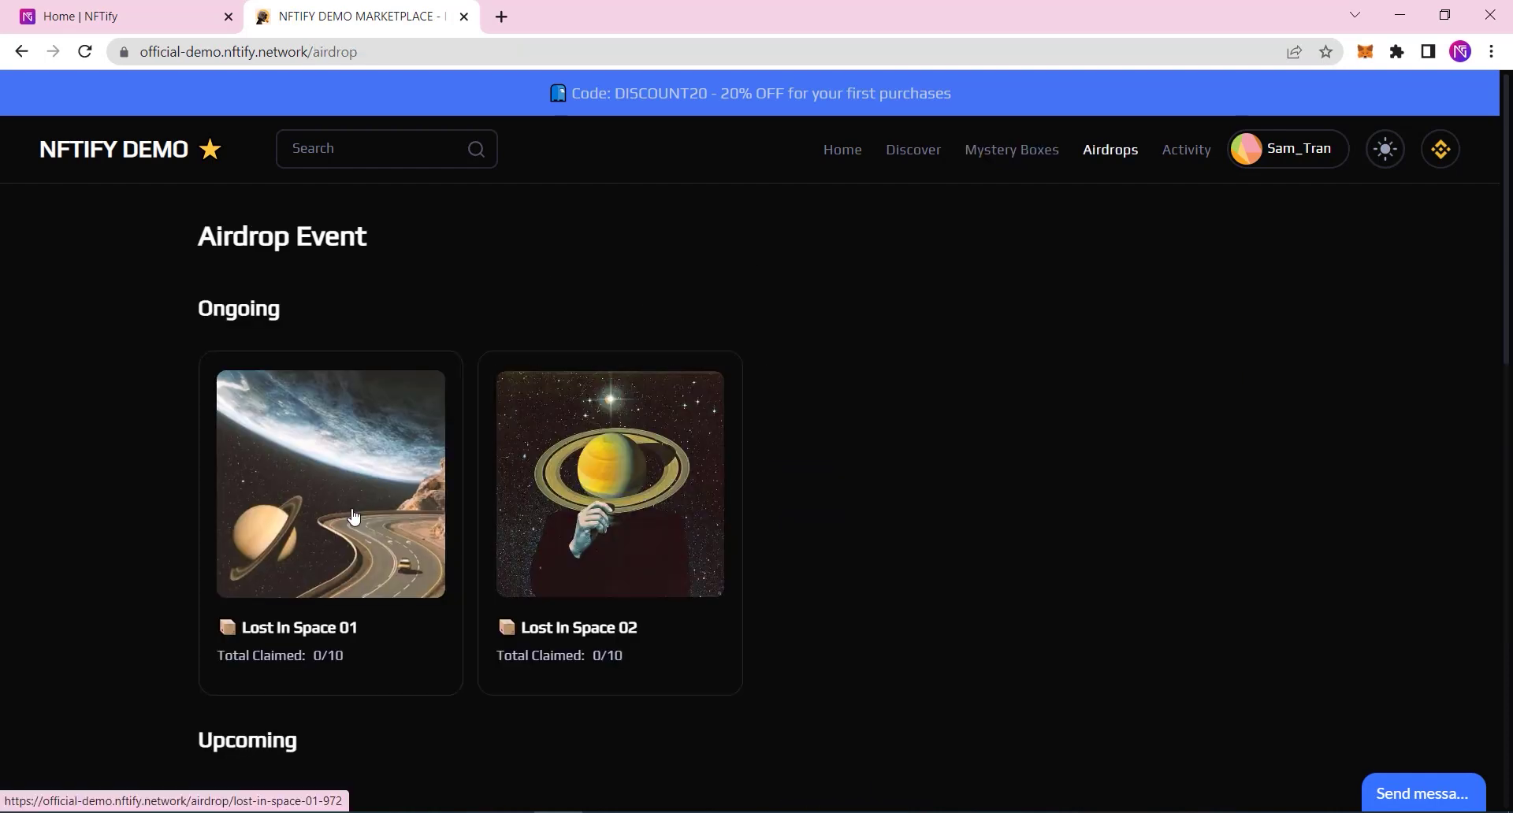
{"action": "left_click", "coordinate": [347, 505]}
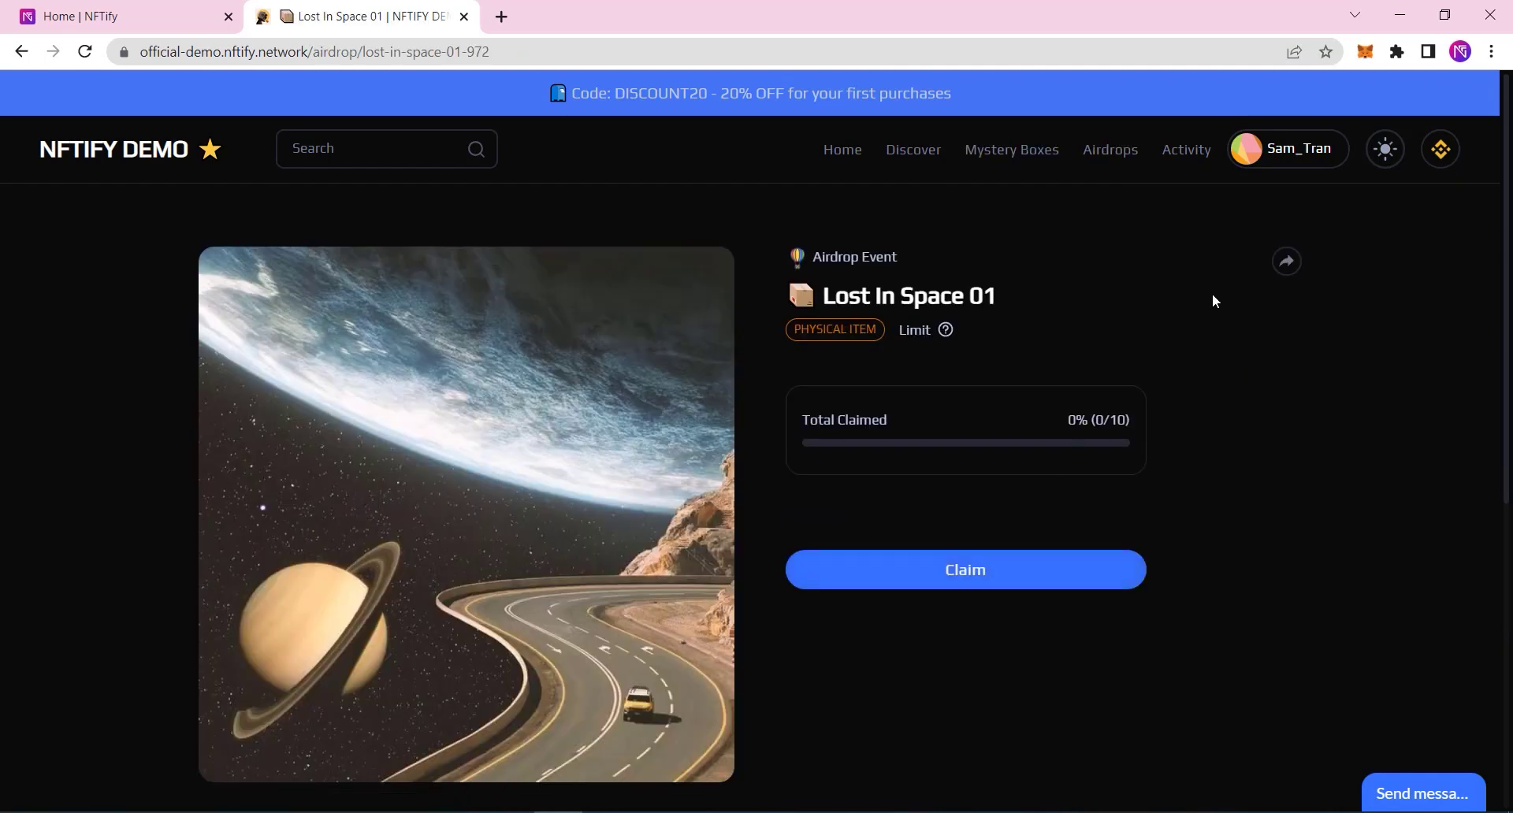
Step: Check the wallet's account options, then open Astronaut Card 12 and try purchasing it
{"action": "left_click", "coordinate": [1295, 153]}
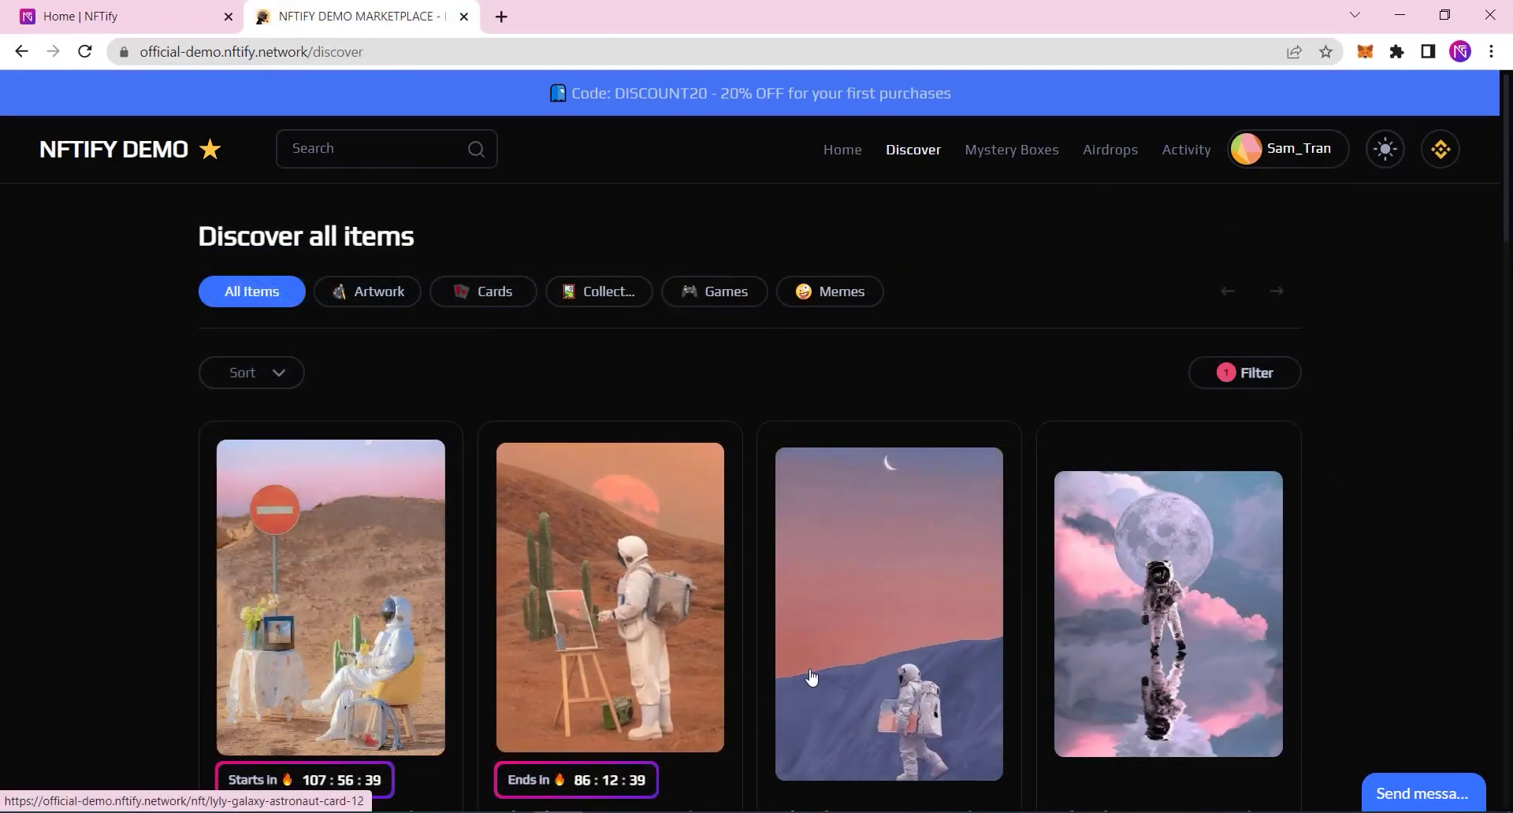
{"action": "left_click", "coordinate": [807, 678]}
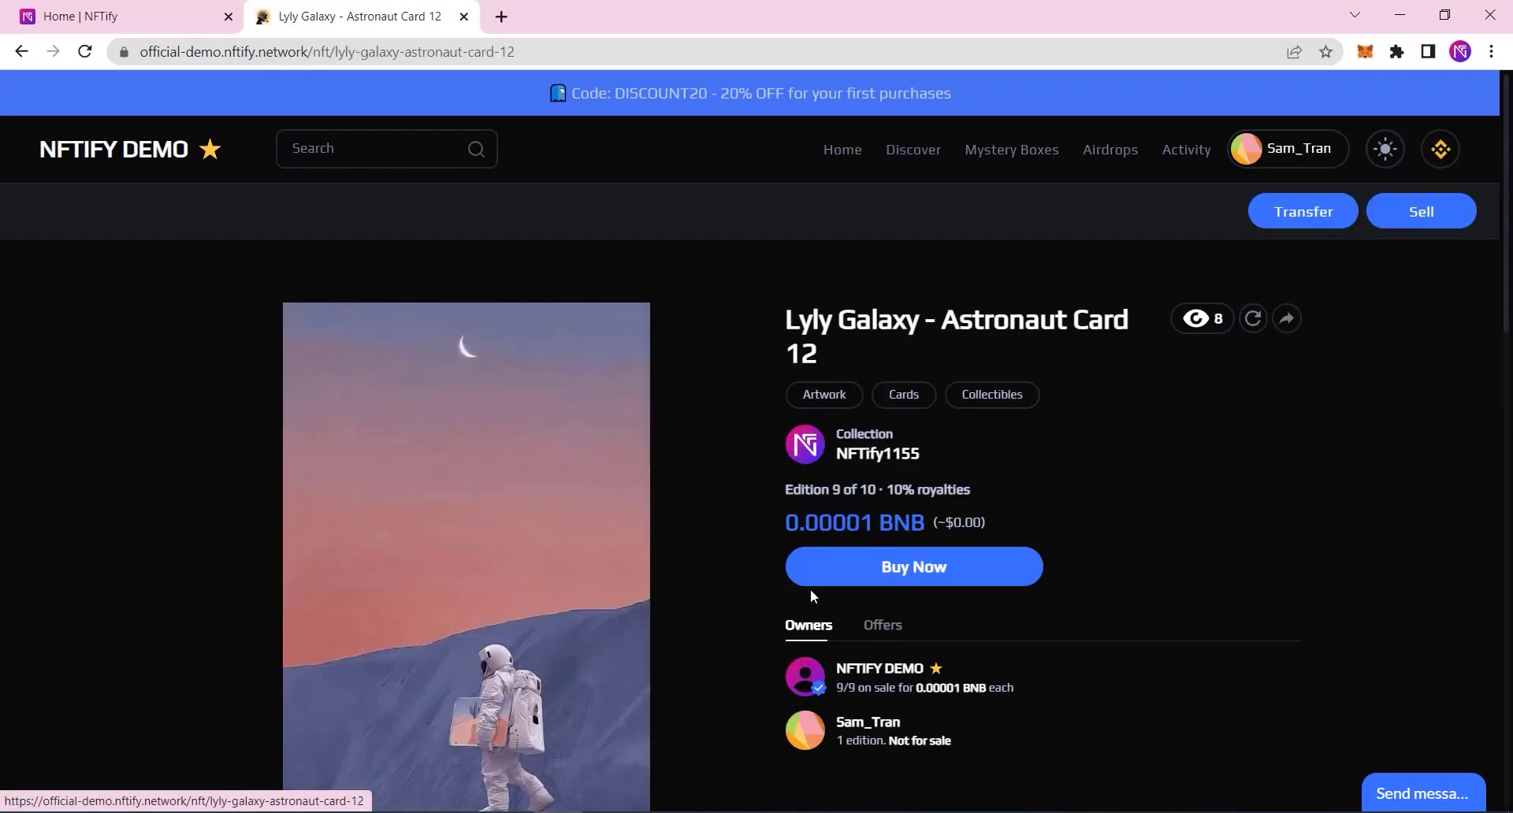
{"action": "left_click", "coordinate": [868, 576]}
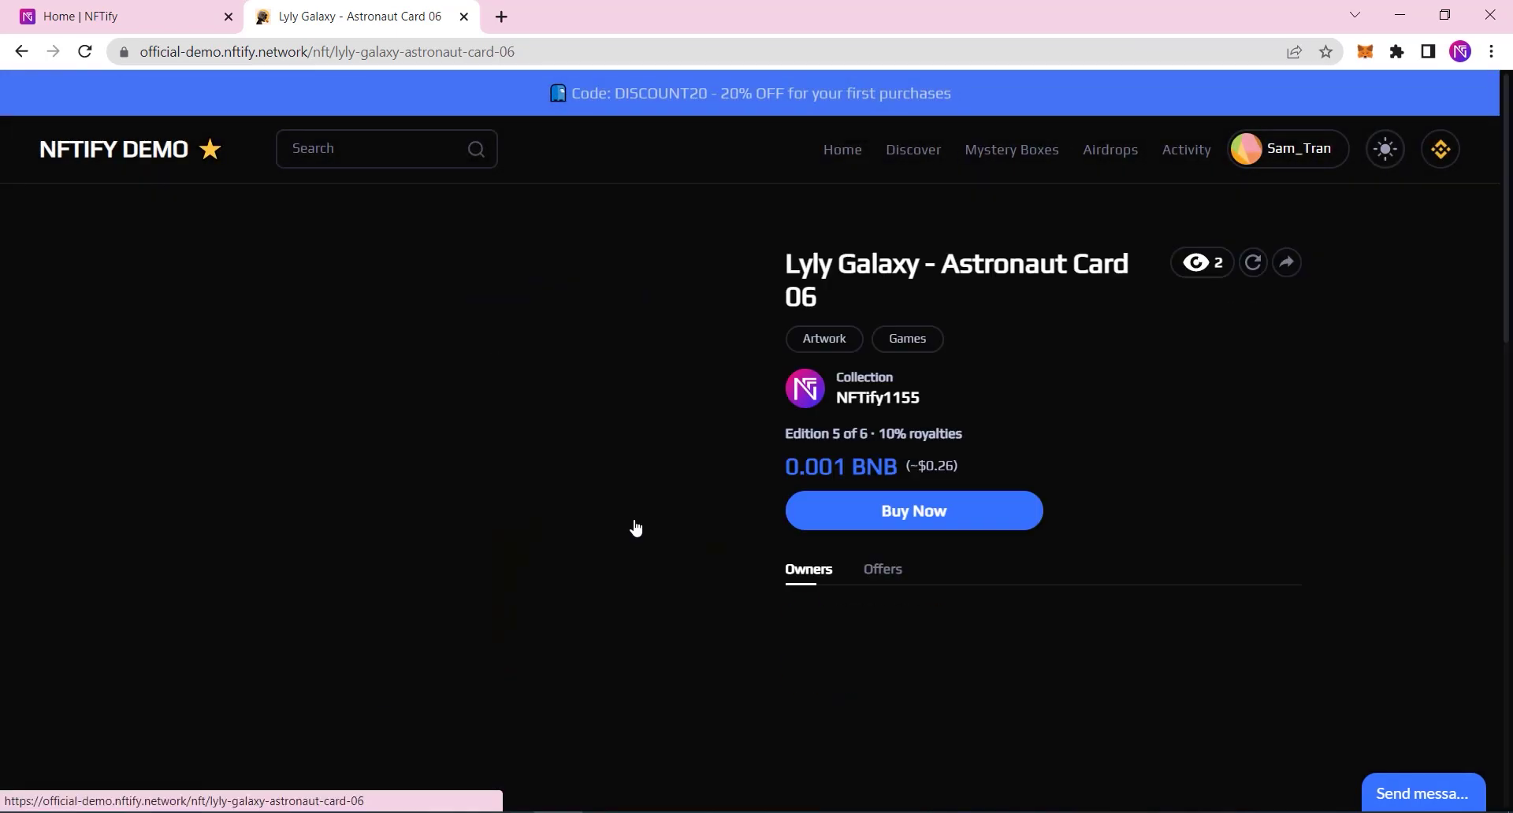
Step: Fill Astronaut Card 06's sell form with maximum quantity and an instant price of 100 N1
{"action": "left_click", "coordinate": [1435, 217]}
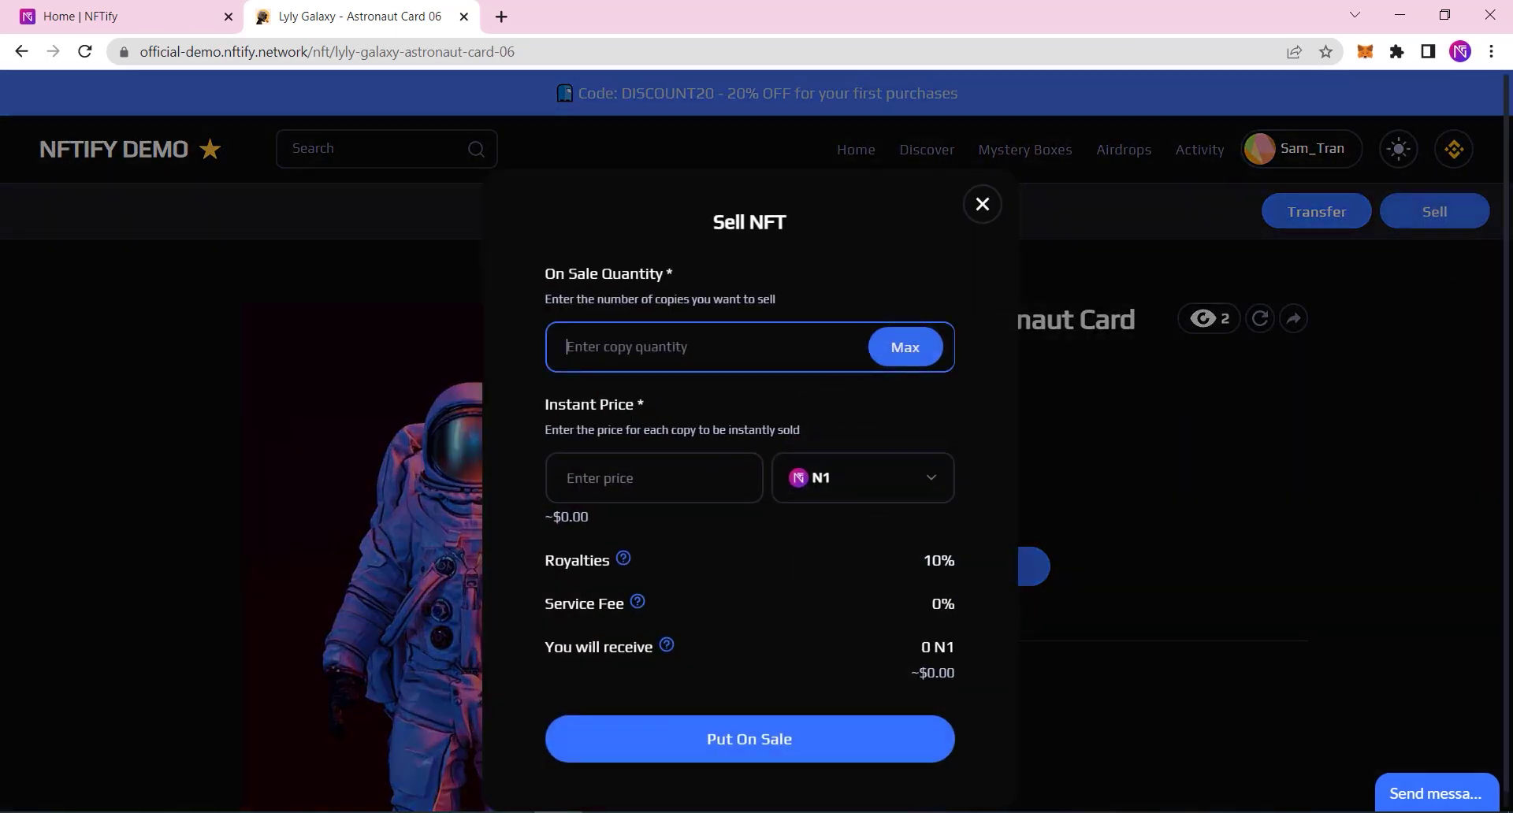
{"action": "left_click", "coordinate": [906, 348]}
{"action": "left_click", "coordinate": [676, 470]}
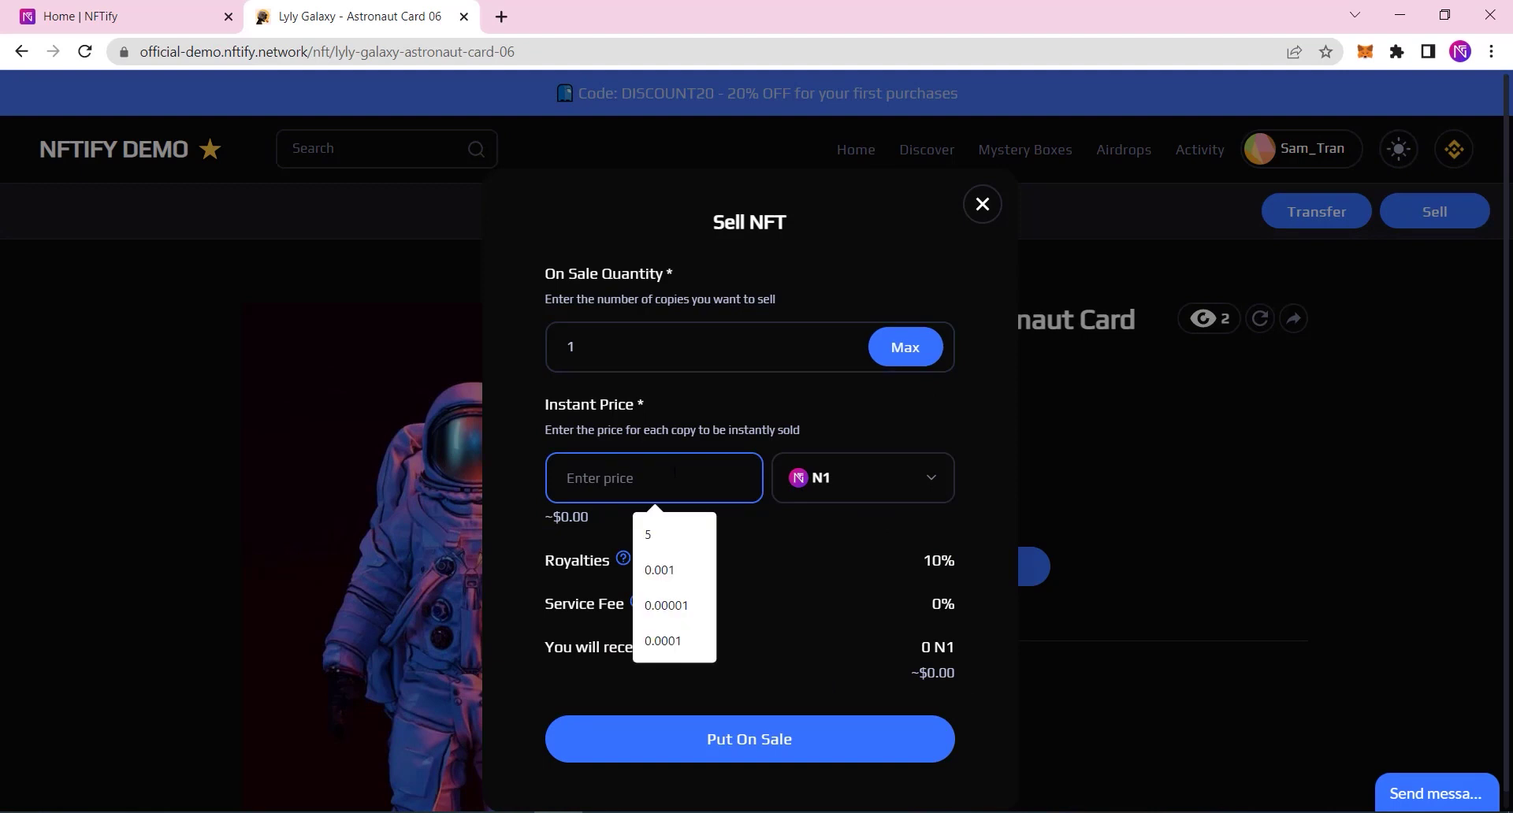
{"action": "type", "text": "100"}
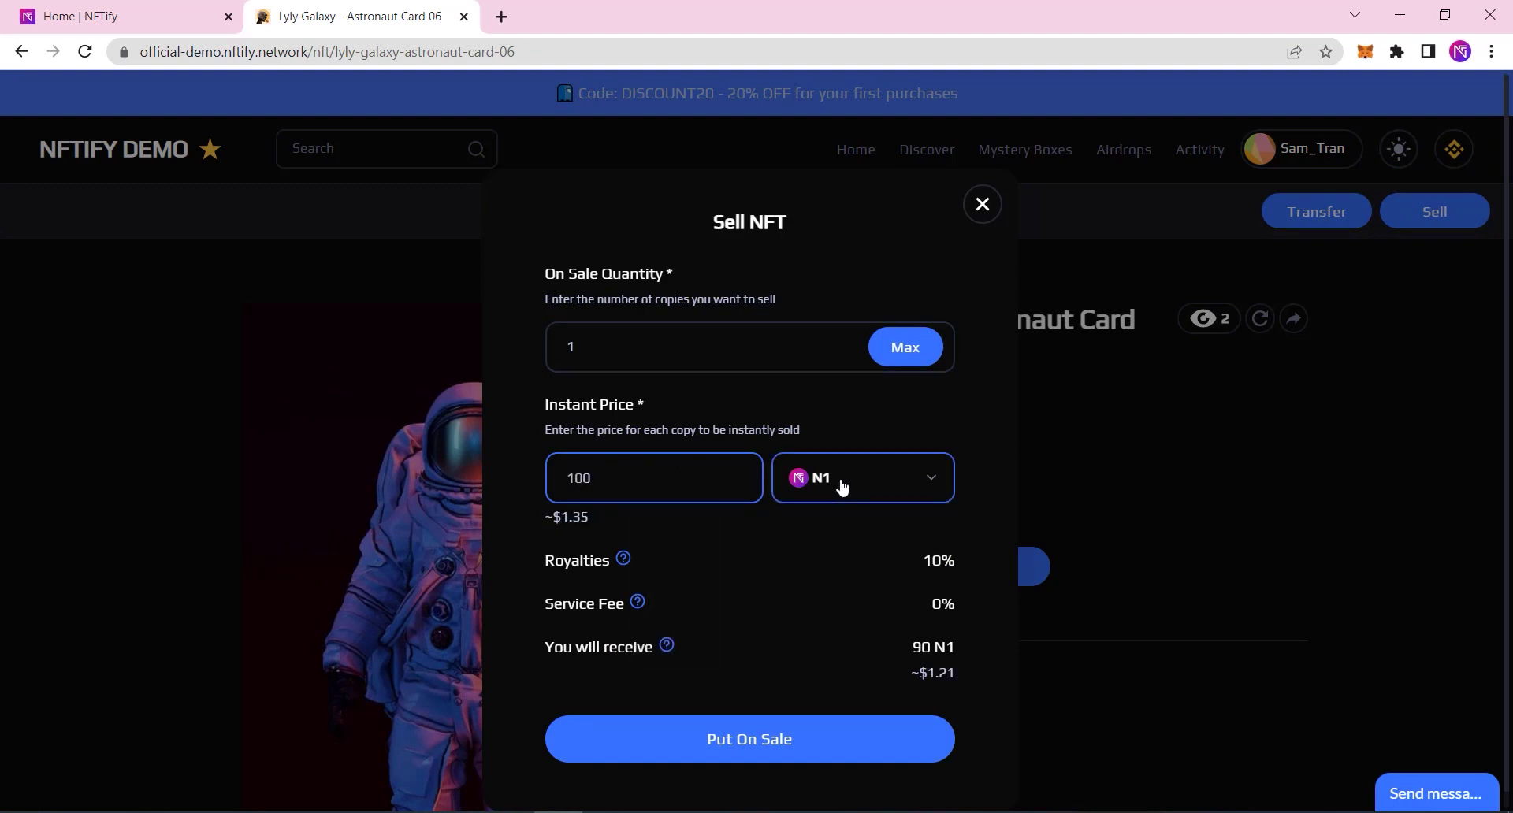
{"action": "left_click", "coordinate": [841, 486]}
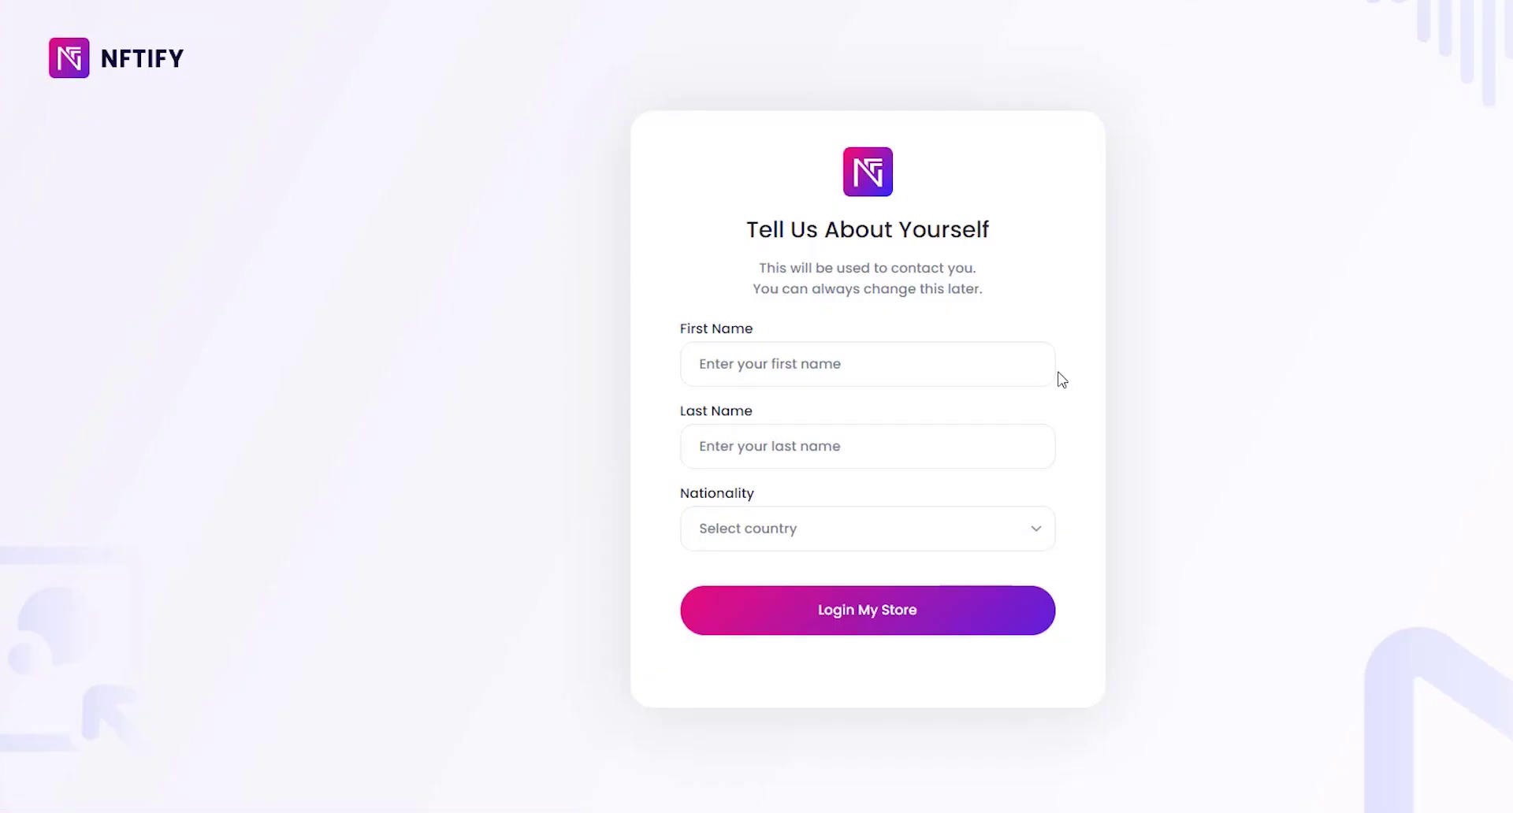
Step: Enter the user's first and last name, choose Vietnam as nationality, and log in
{"action": "left_click", "coordinate": [851, 364]}
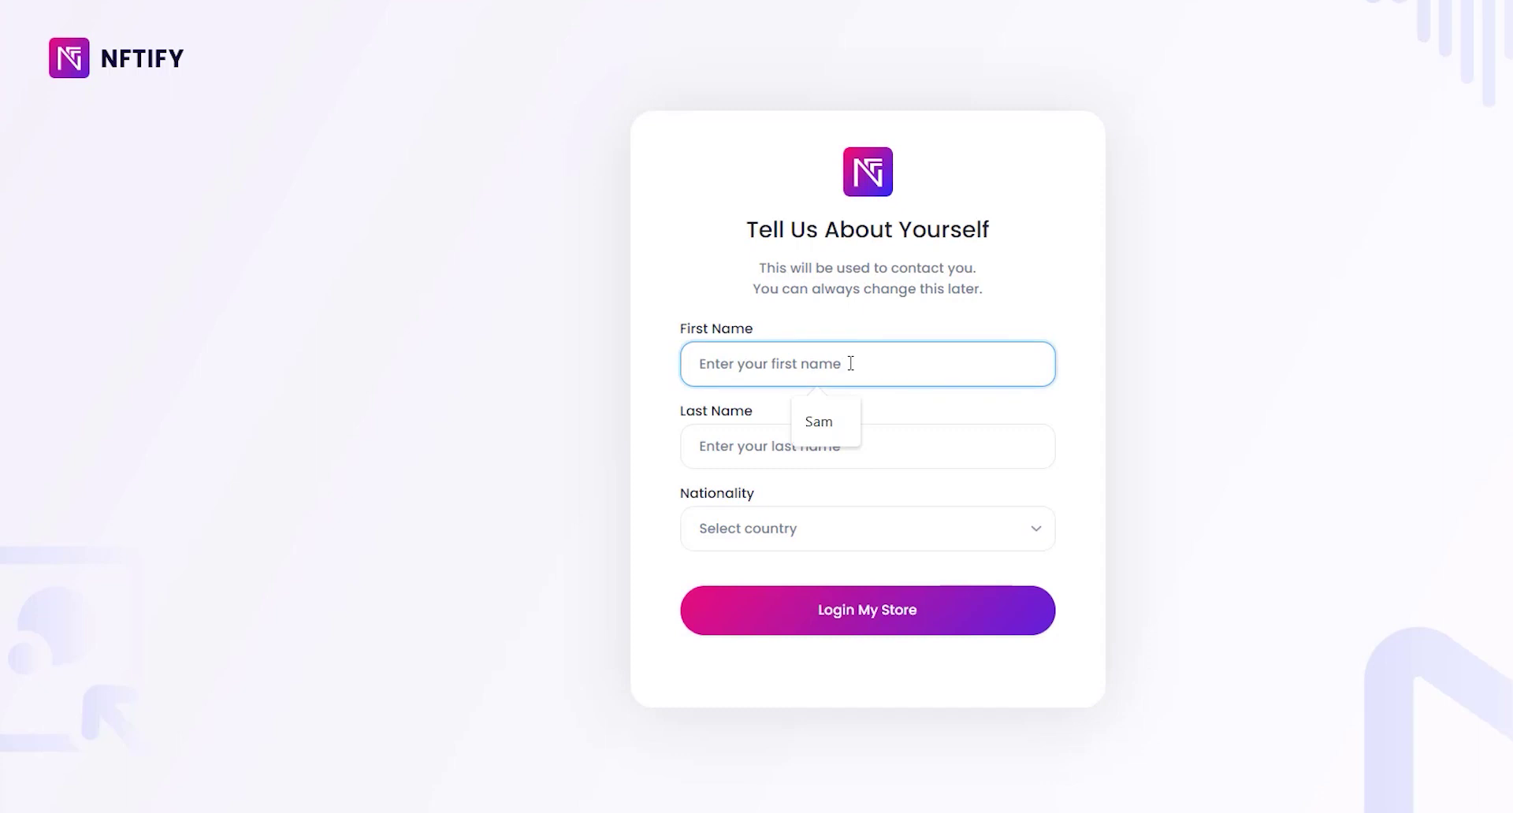
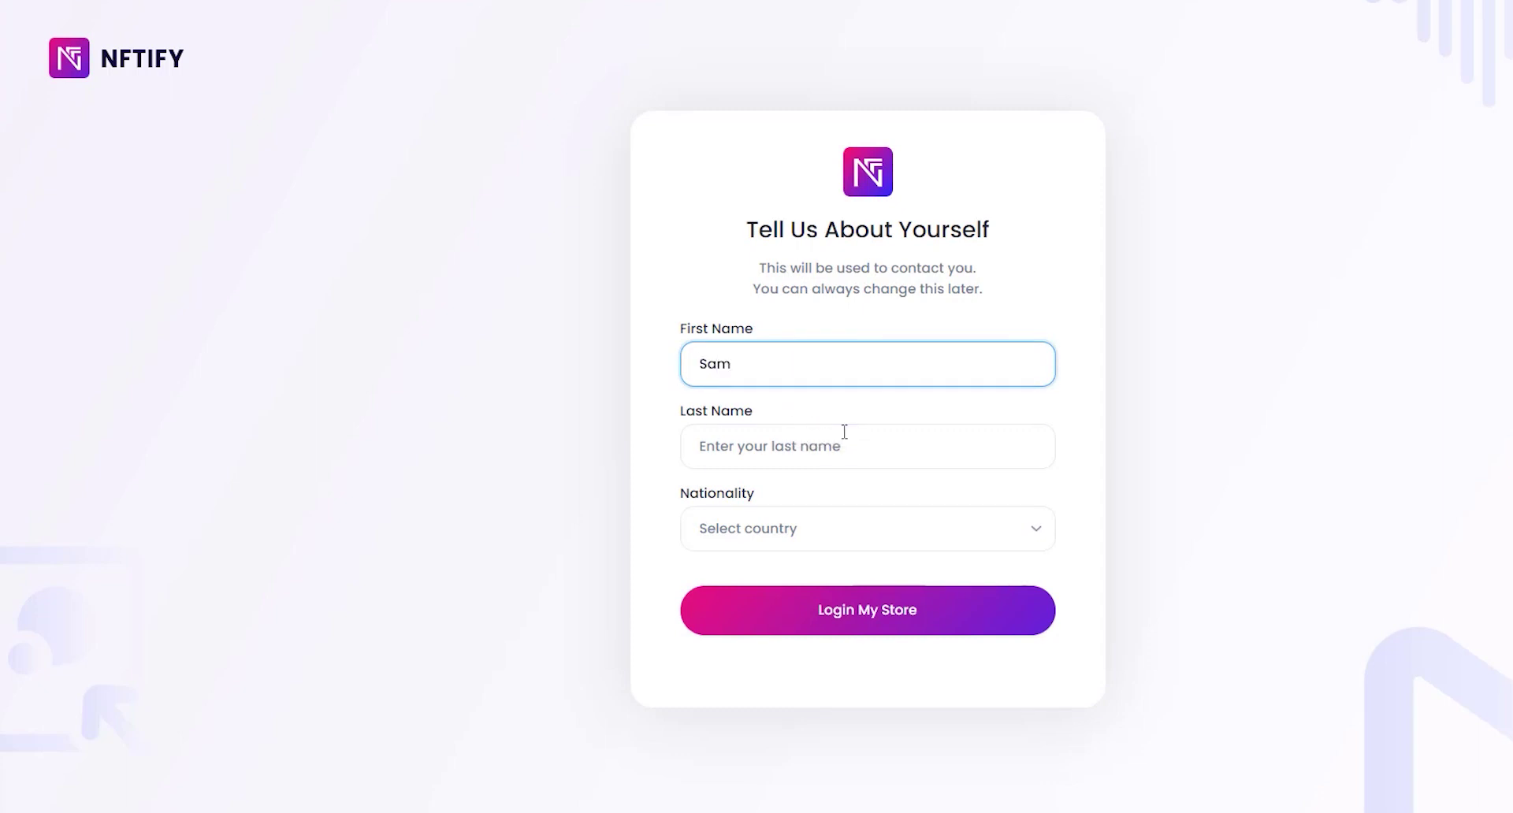
{"action": "left_click", "coordinate": [844, 438]}
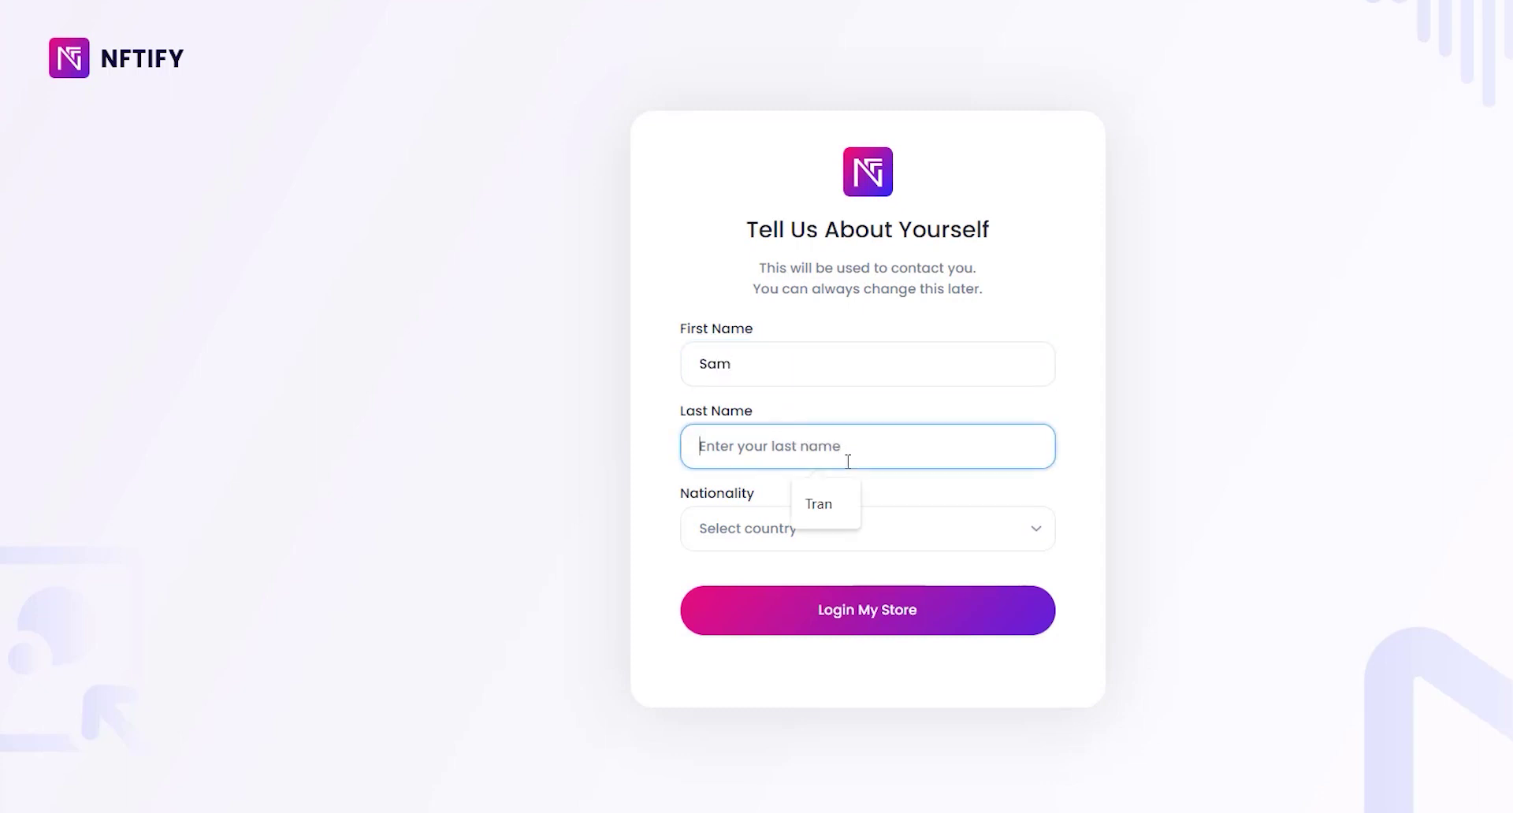
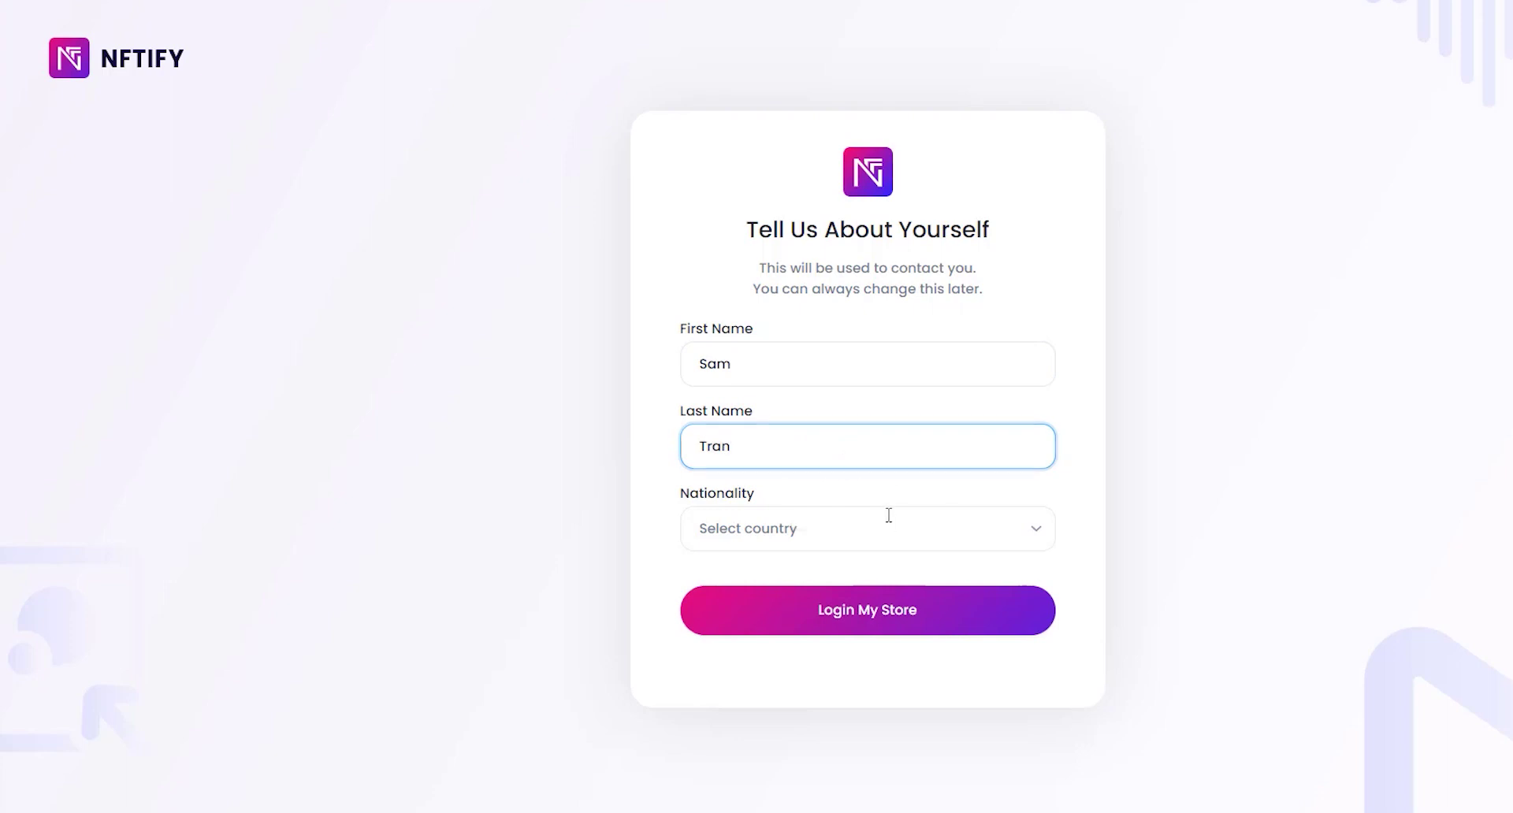
{"action": "left_click", "coordinate": [880, 523]}
{"action": "type", "text": "vi"}
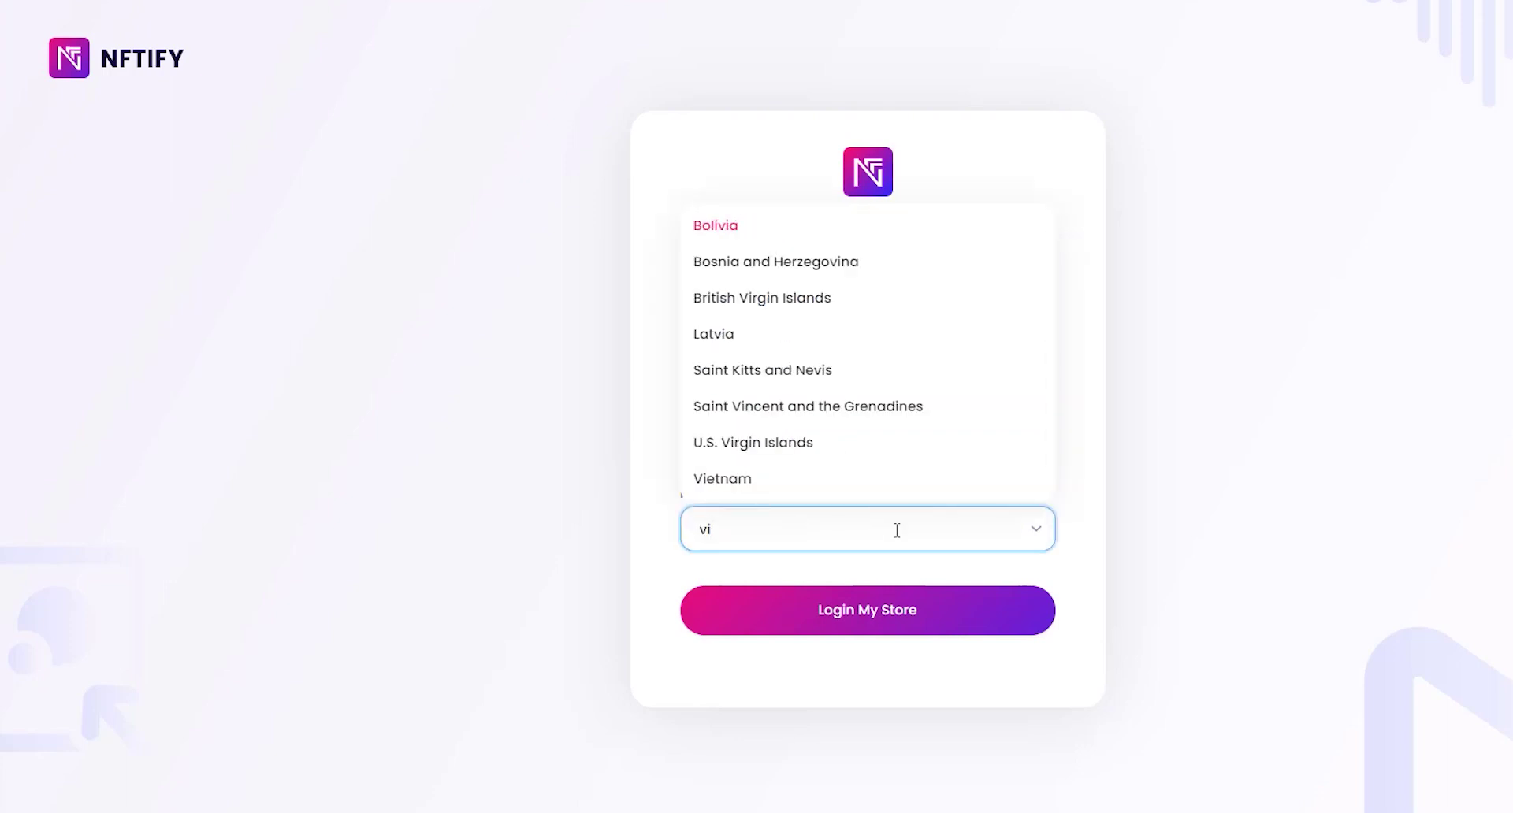
{"action": "left_click", "coordinate": [844, 481]}
{"action": "left_click", "coordinate": [871, 623]}
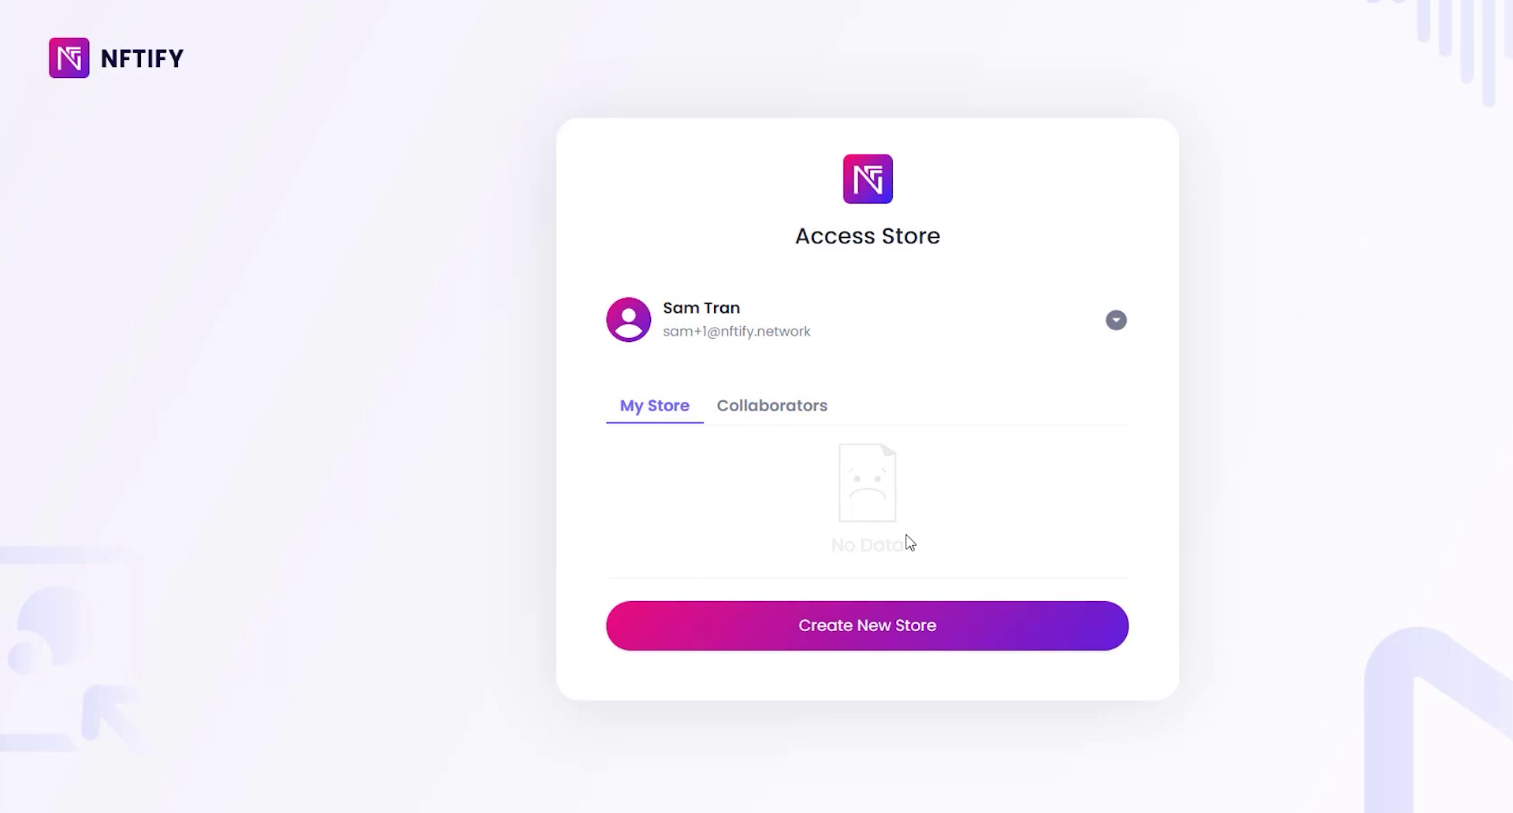
Step: Create store 'NFTify Demo Marketplace', subdomain nftify-demo-marketplace, on Binance Smart Chain
{"action": "left_click", "coordinate": [896, 625]}
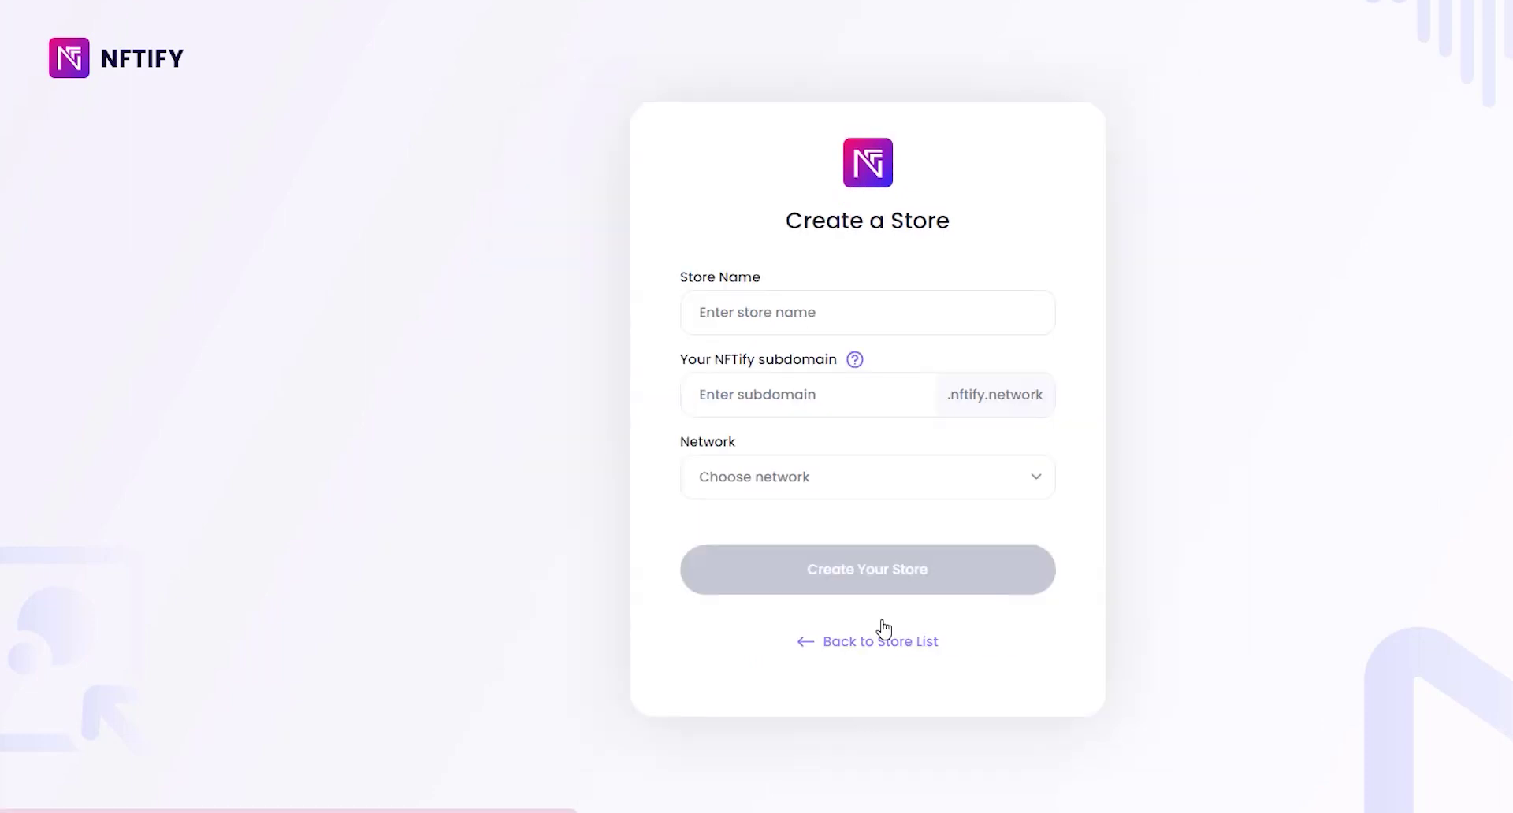
{"action": "left_click", "coordinate": [752, 260]}
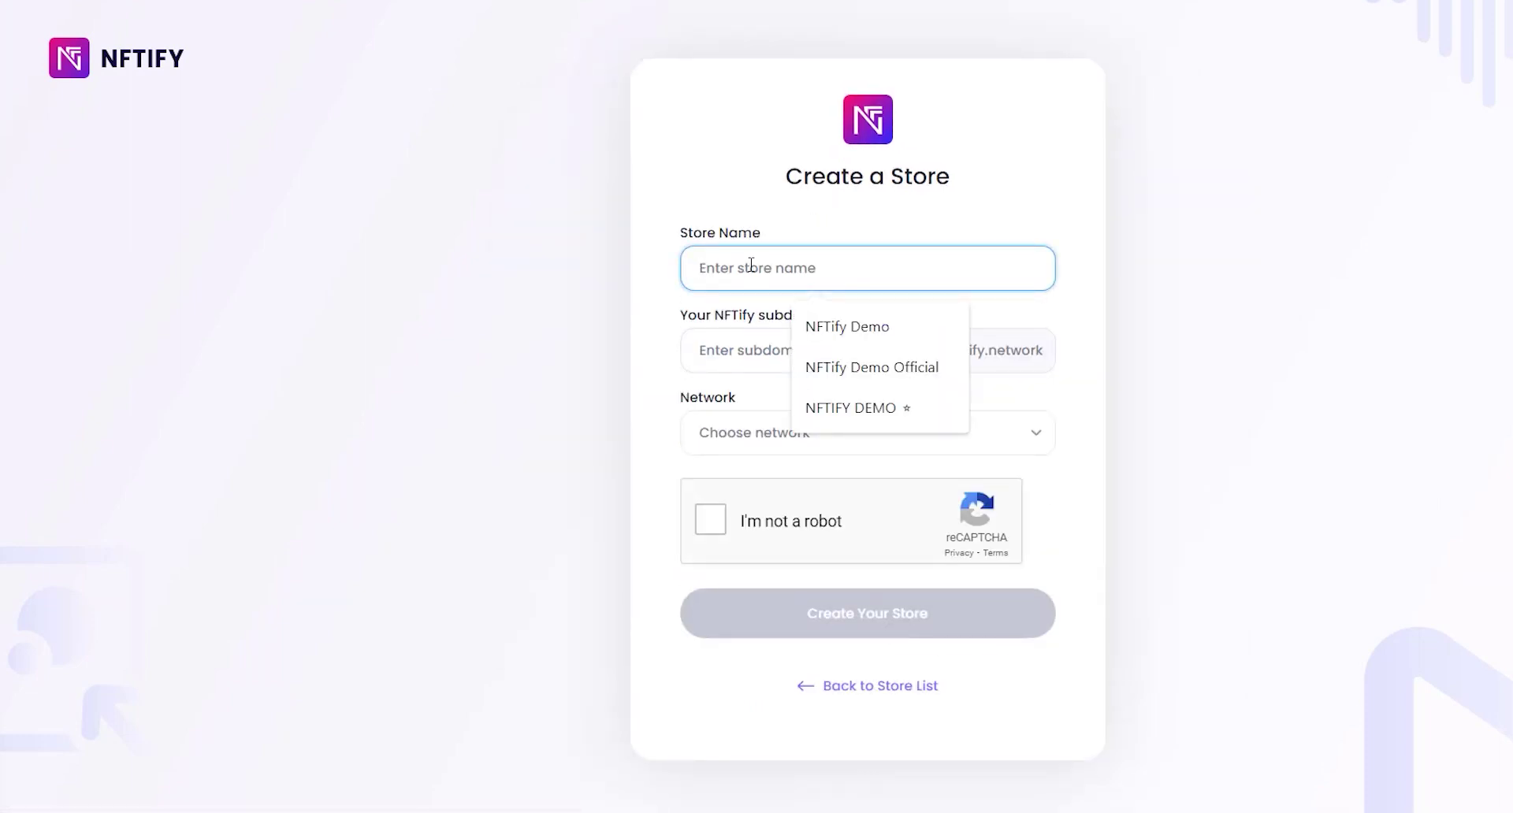
{"action": "type", "text": "NFTify Demo Marketplace"}
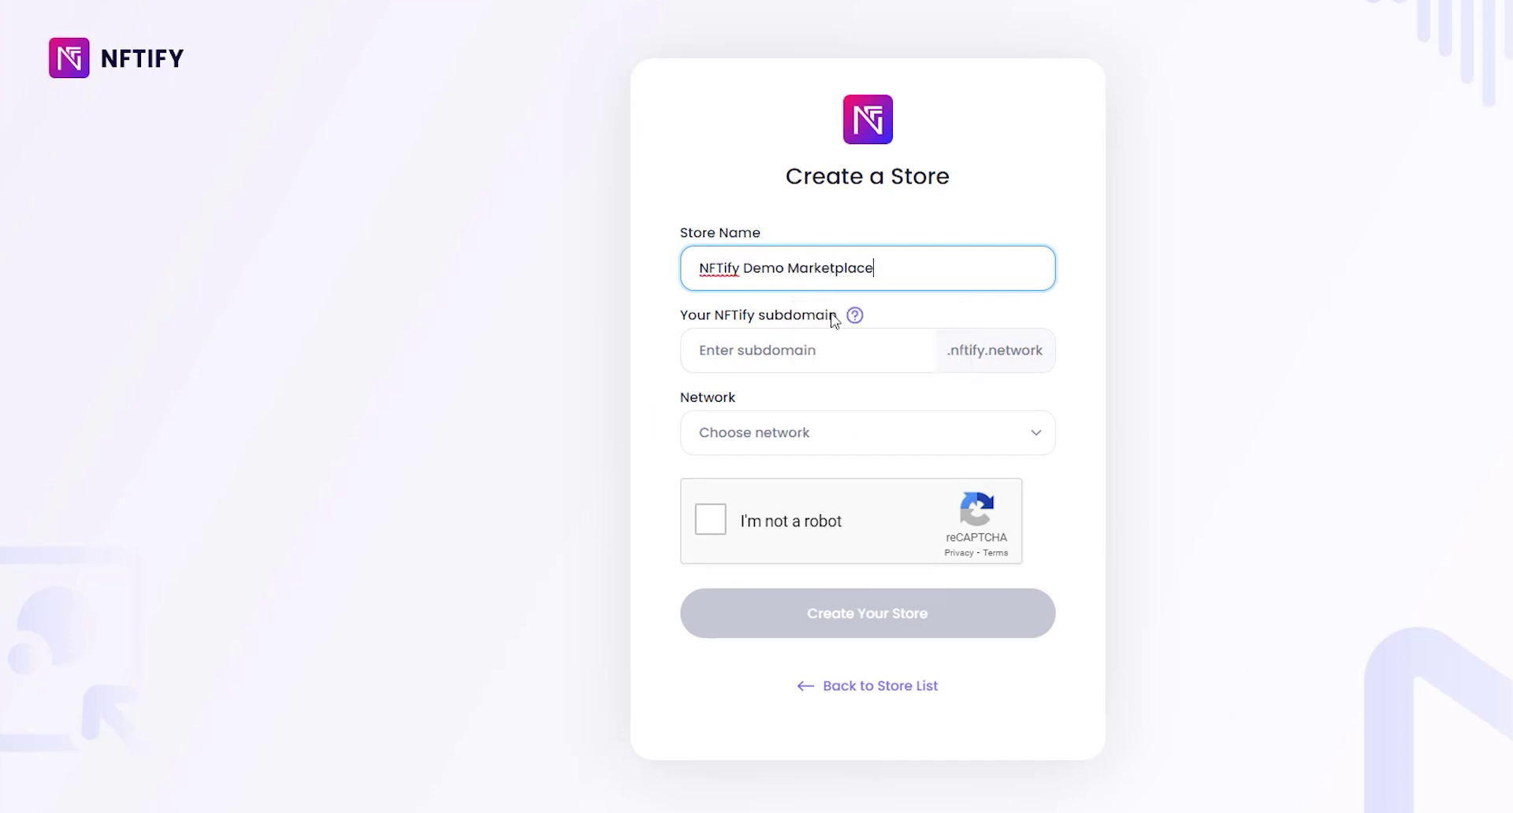
{"action": "left_click", "coordinate": [833, 357]}
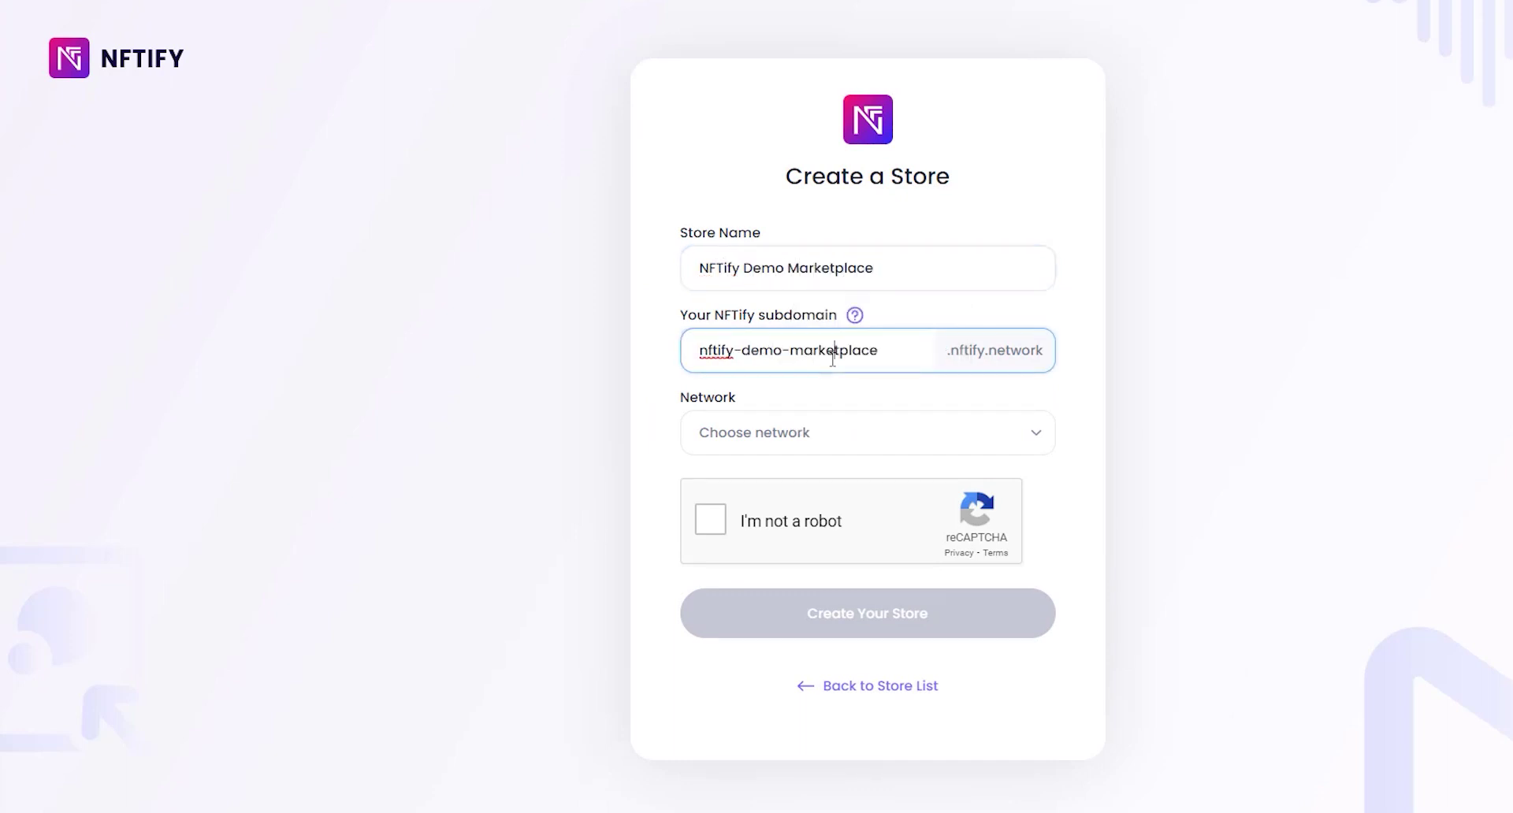
{"action": "left_click", "coordinate": [844, 432]}
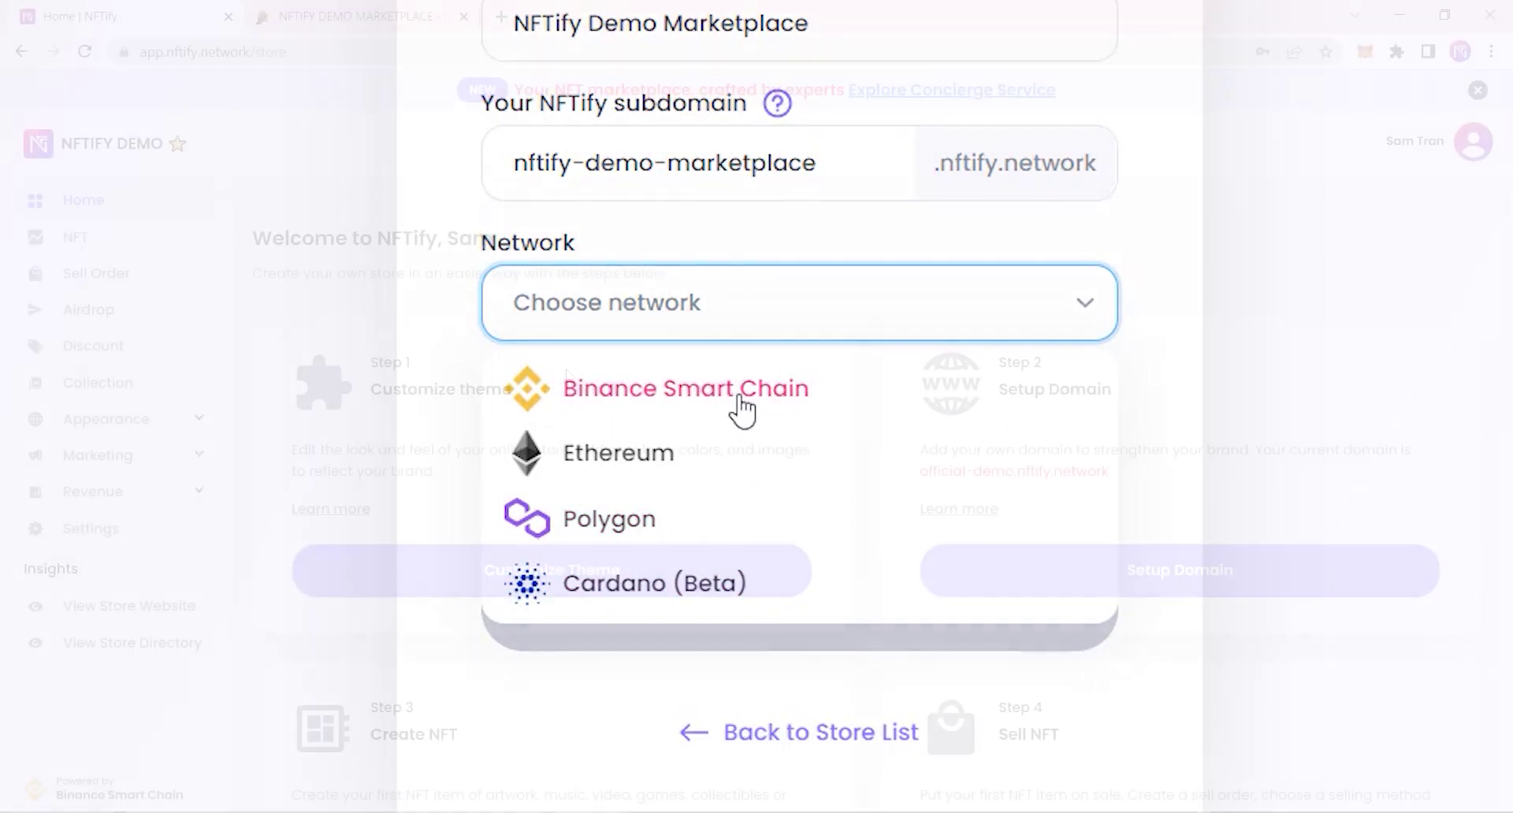
{"action": "left_click", "coordinate": [741, 410]}
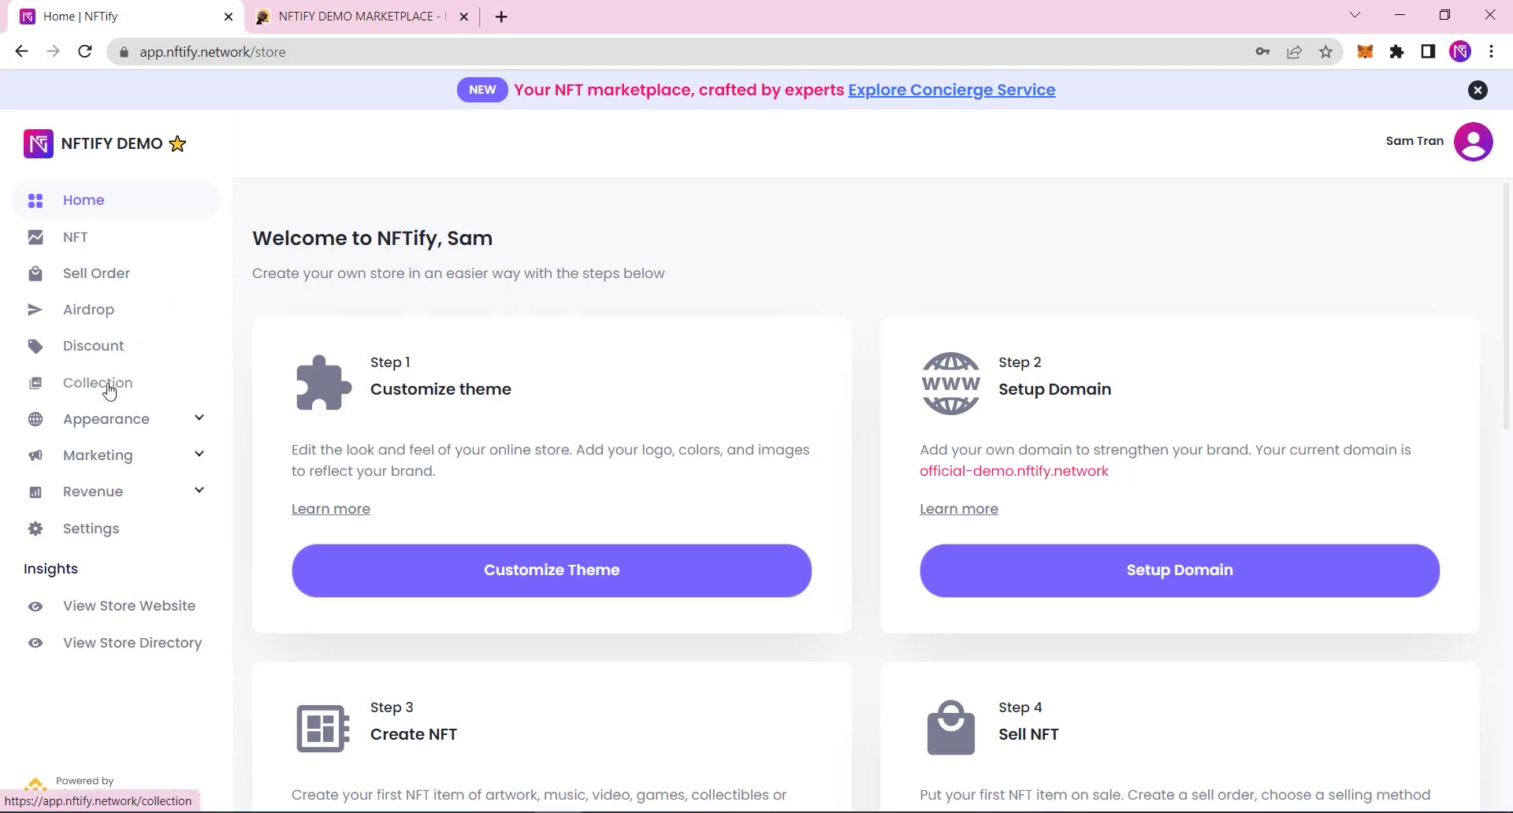
Step: Look over Themes and Marketing SEO settings, then view the NFT and Collection listings
{"action": "left_click", "coordinate": [110, 421]}
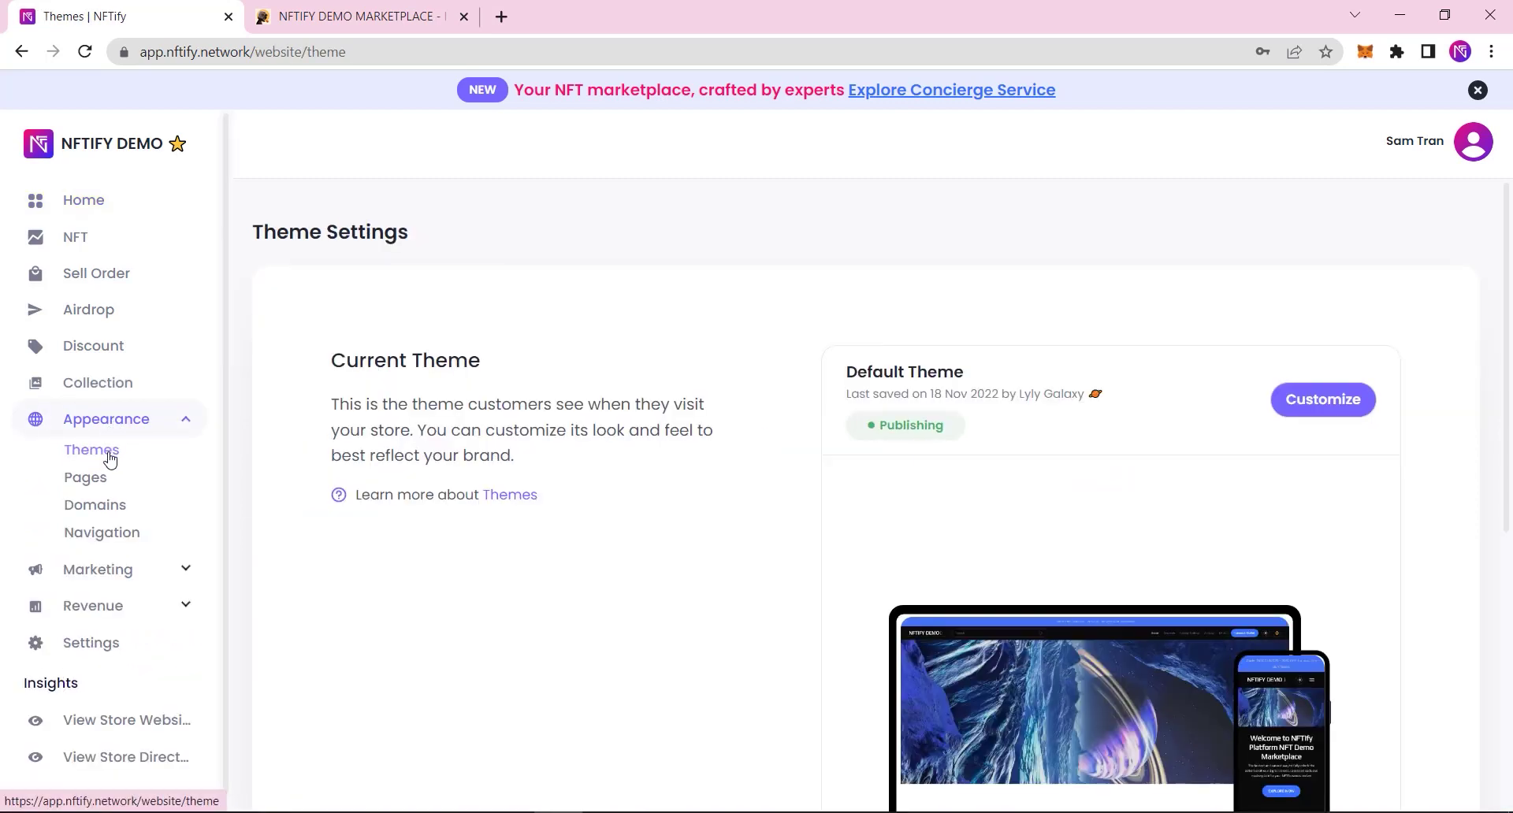
{"action": "left_click", "coordinate": [181, 571]}
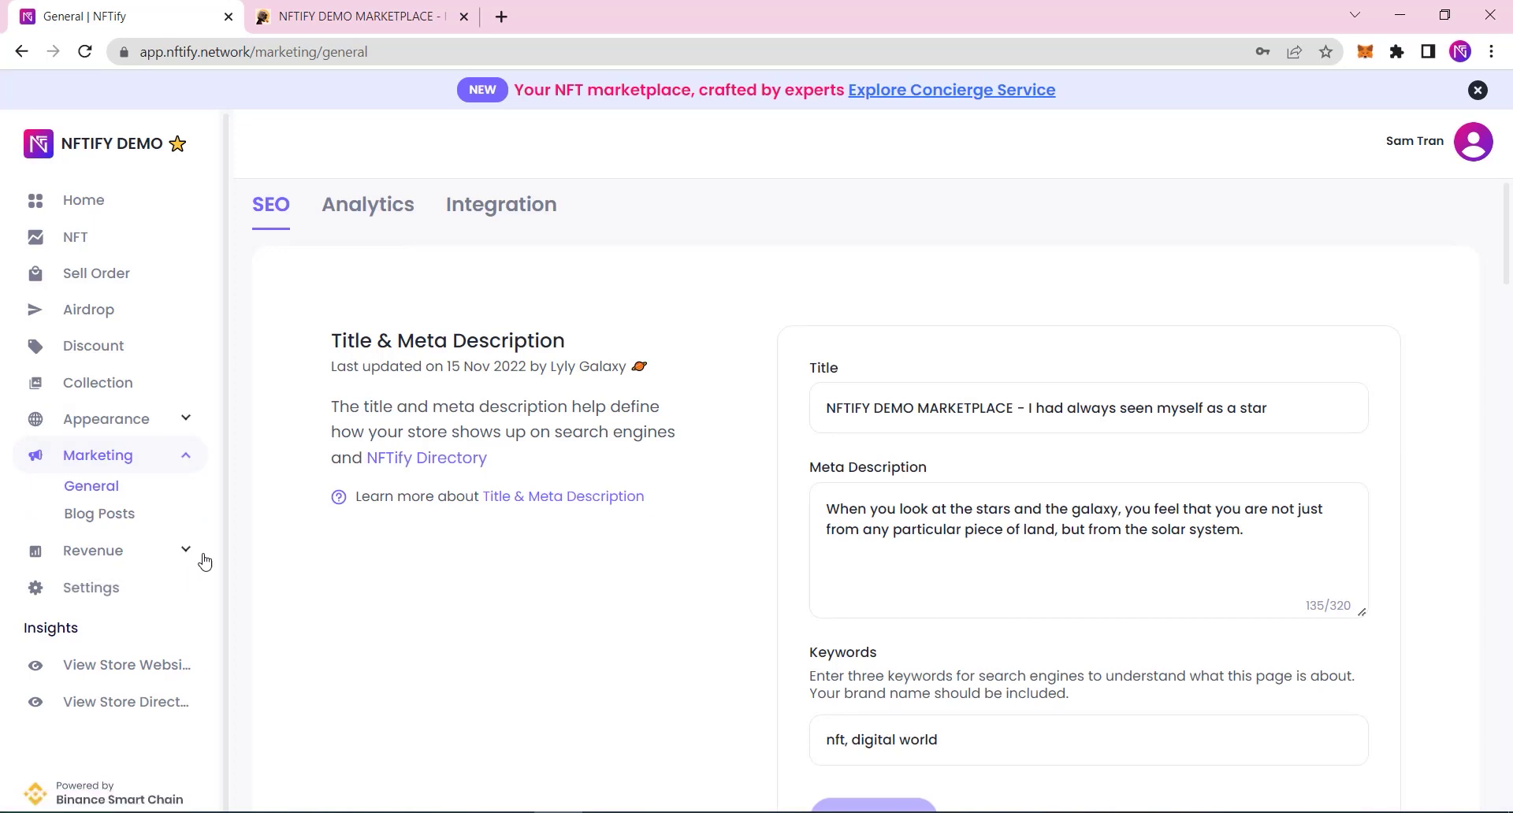
{"action": "left_click", "coordinate": [72, 238]}
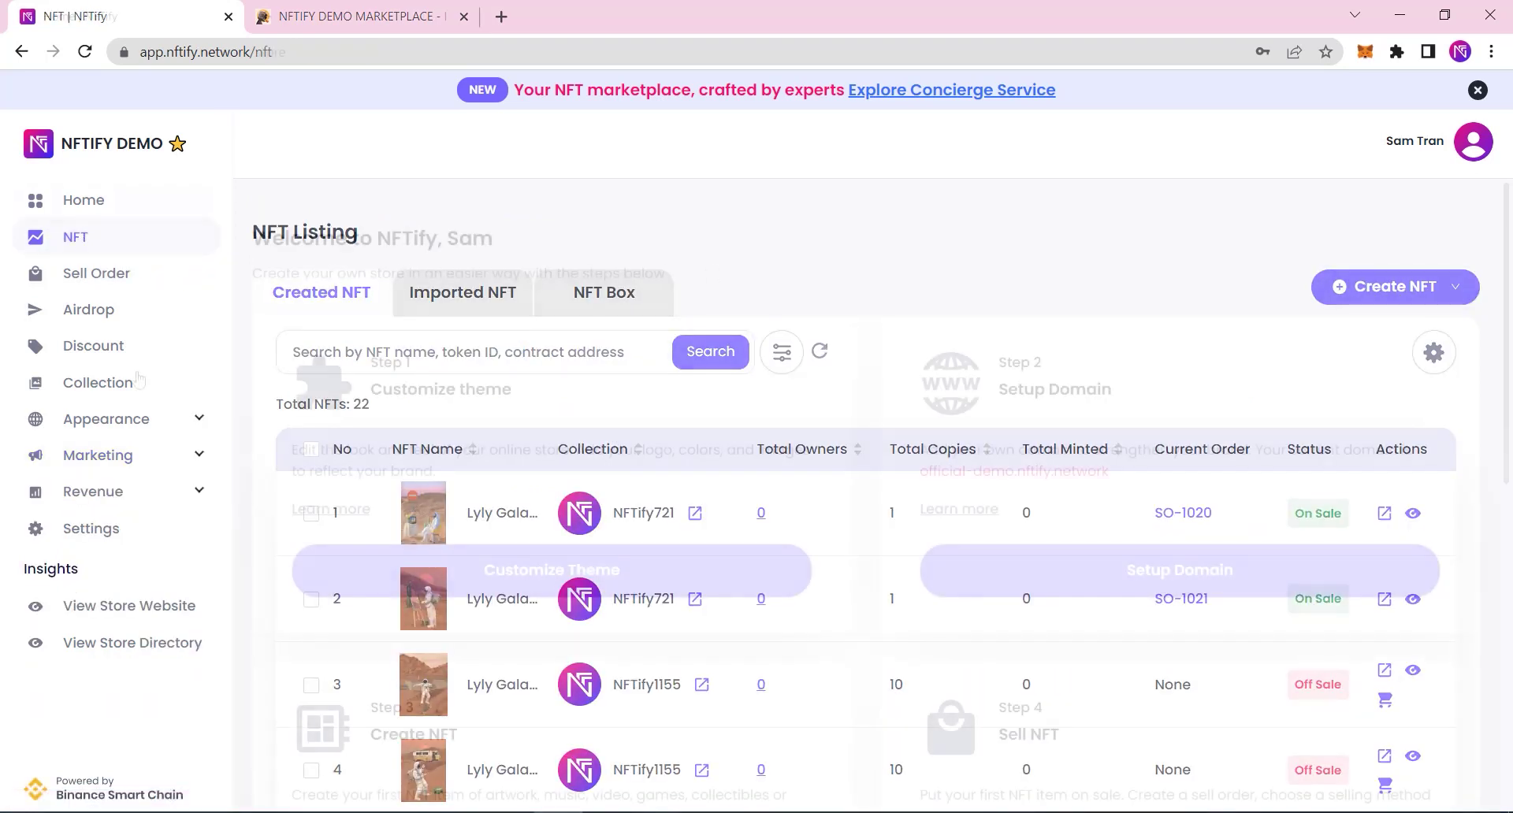
{"action": "left_click", "coordinate": [102, 383]}
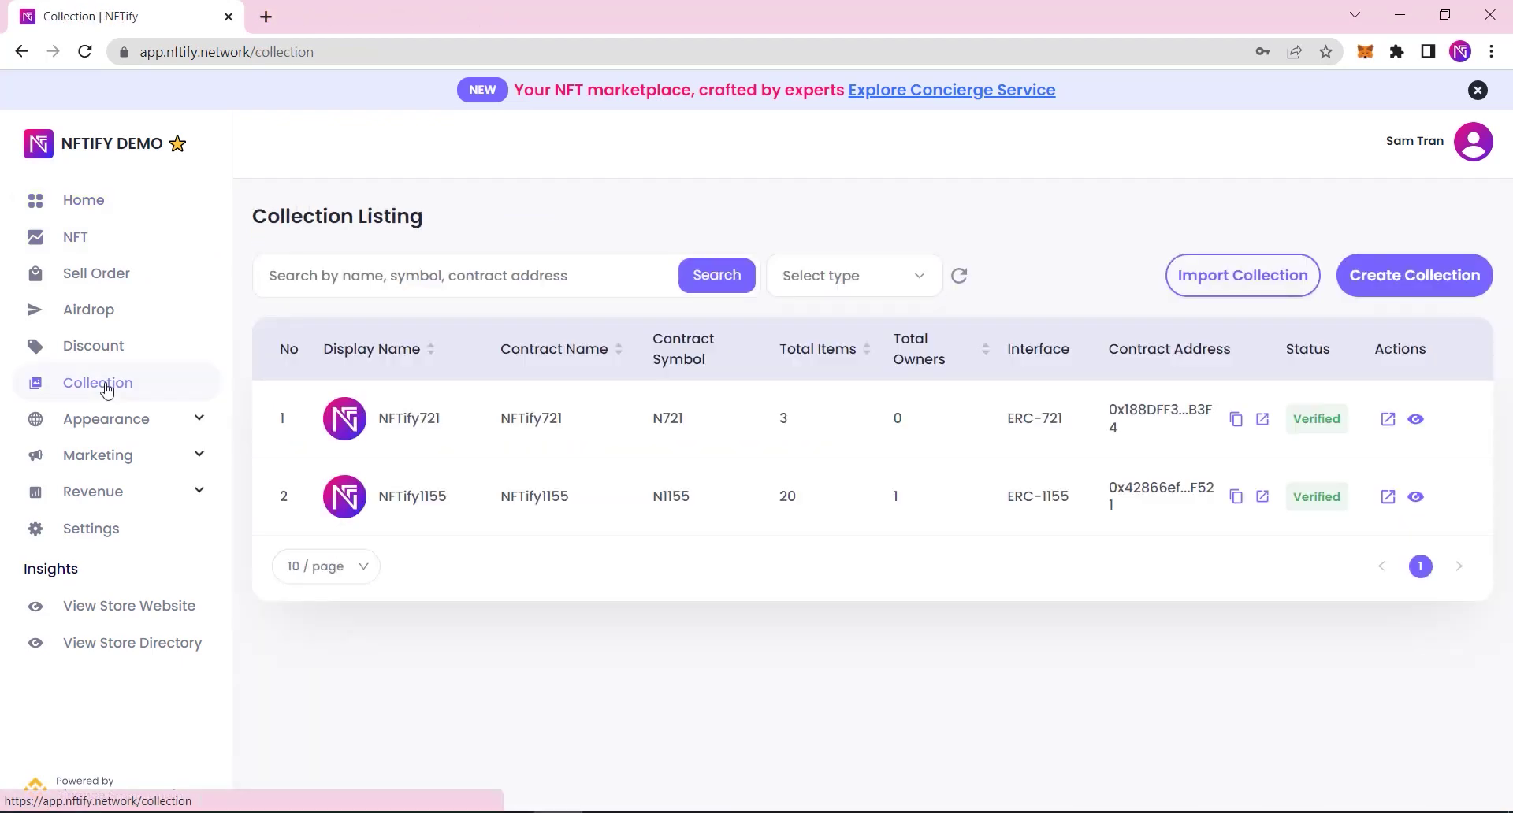
Step: Start a new ERC-721 collection with n9.jpg as logo and combine.jfif as banner
{"action": "left_click", "coordinate": [1371, 274]}
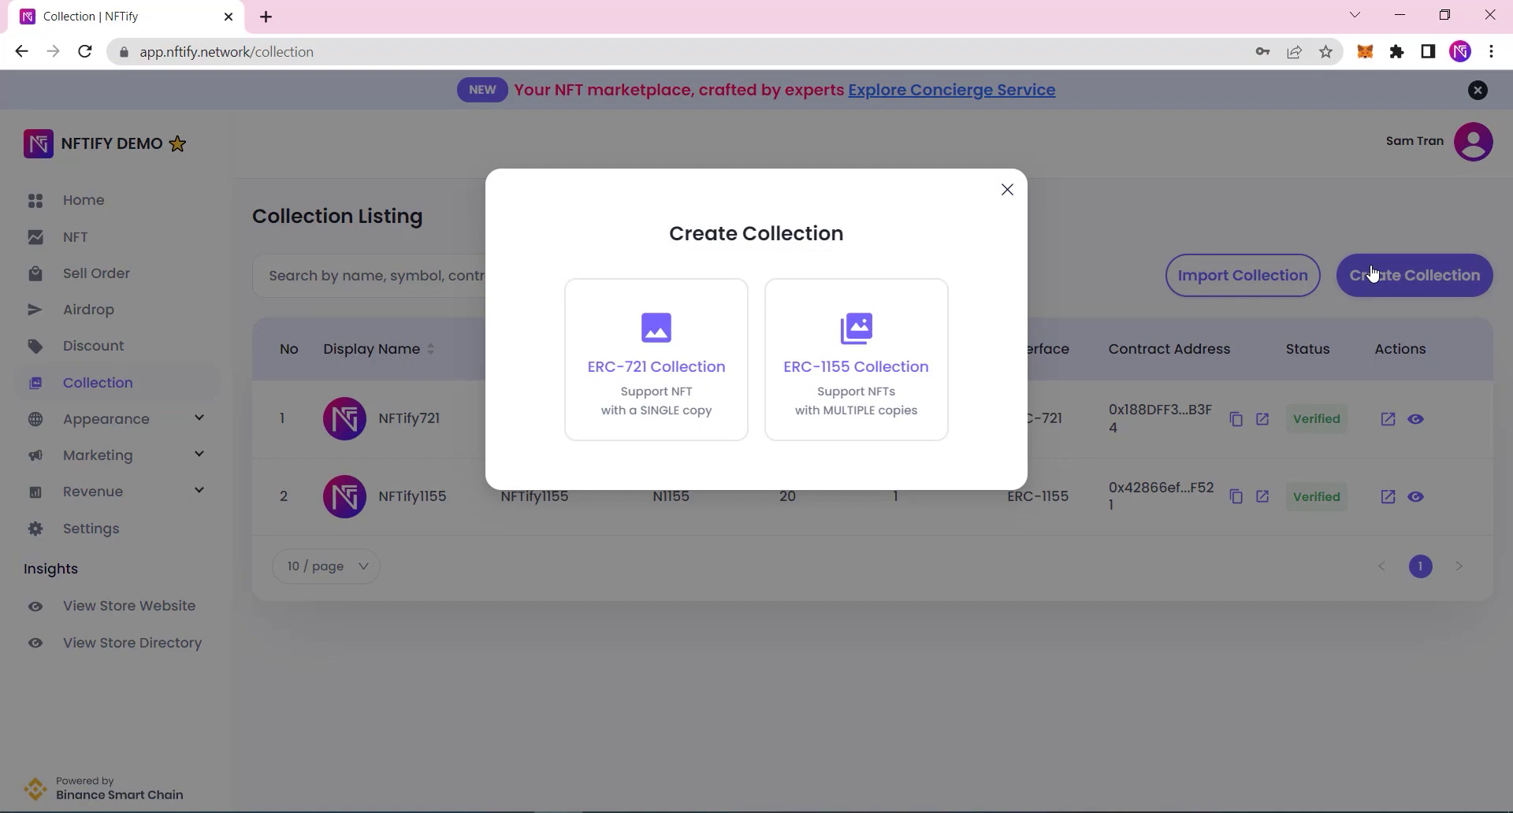
{"action": "left_click", "coordinate": [670, 358]}
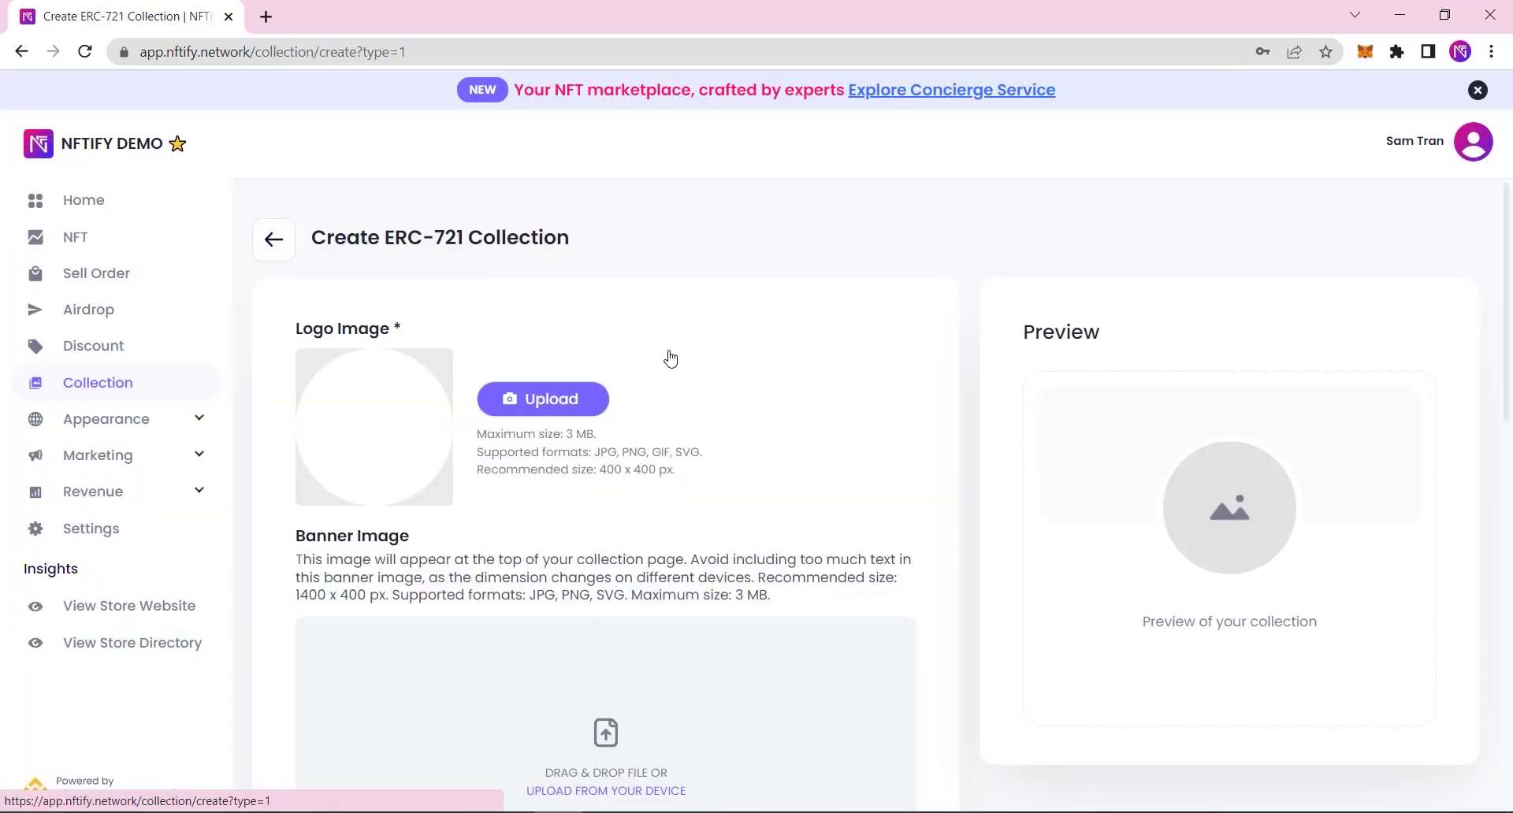
{"action": "left_click", "coordinate": [538, 400]}
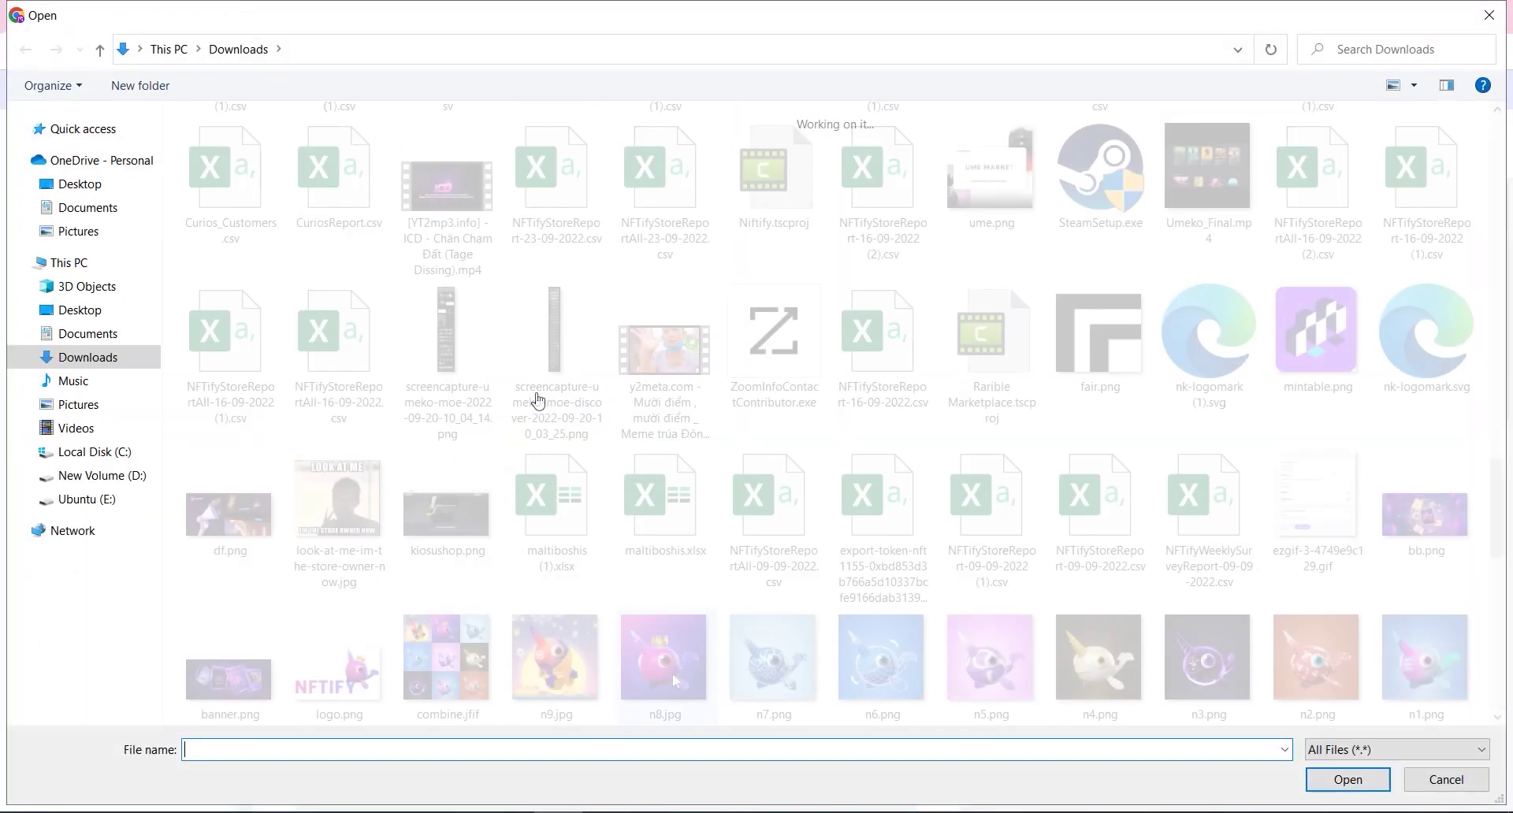
{"action": "left_click", "coordinate": [585, 670]}
{"action": "double_click", "coordinate": [585, 670]}
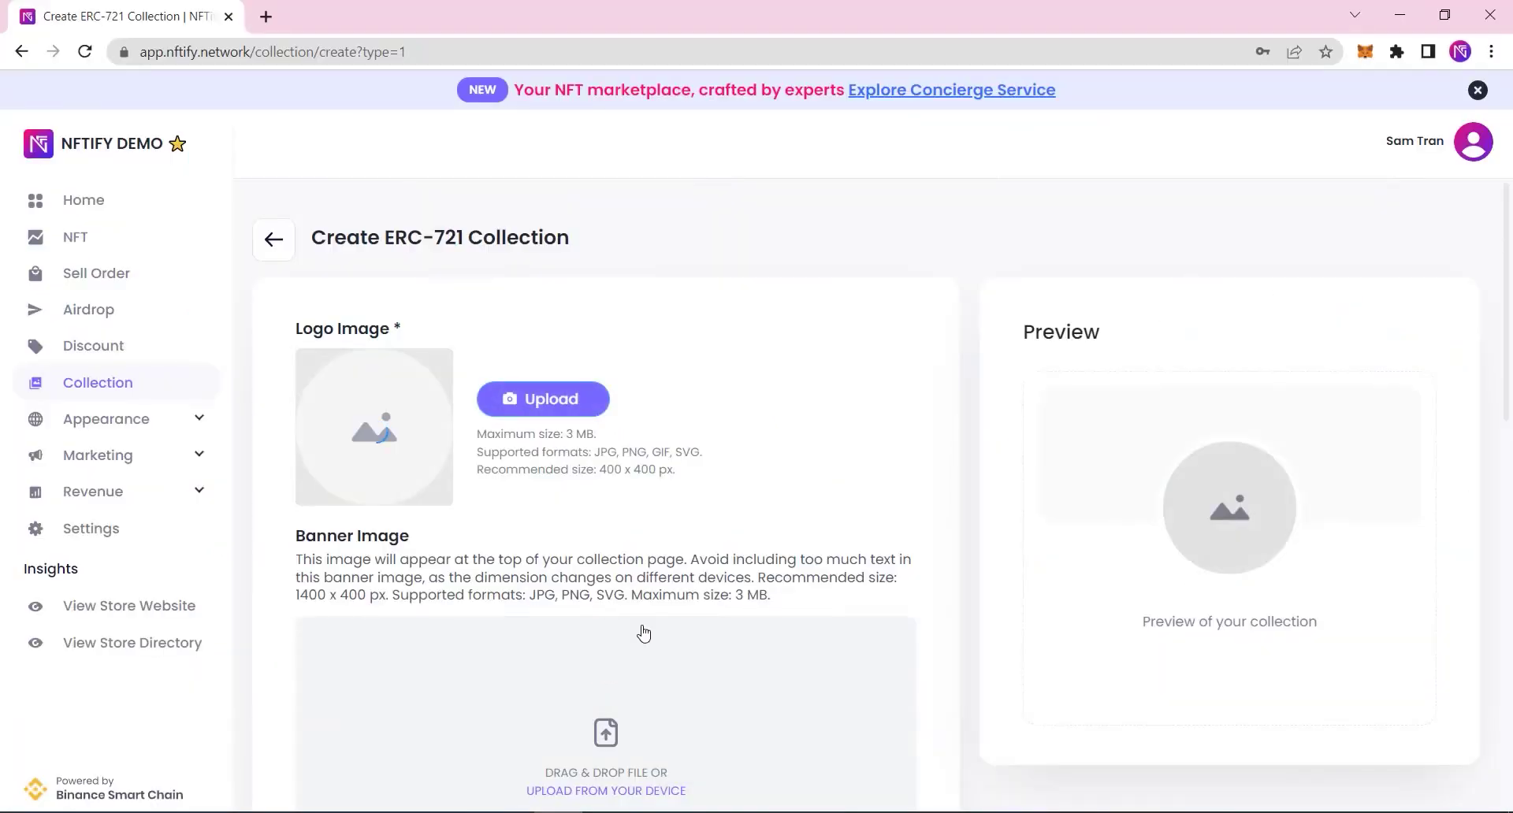
{"action": "scroll", "coordinate": [722, 455], "scroll_direction": "down", "scroll_amount": 3}
{"action": "left_click", "coordinate": [654, 540]}
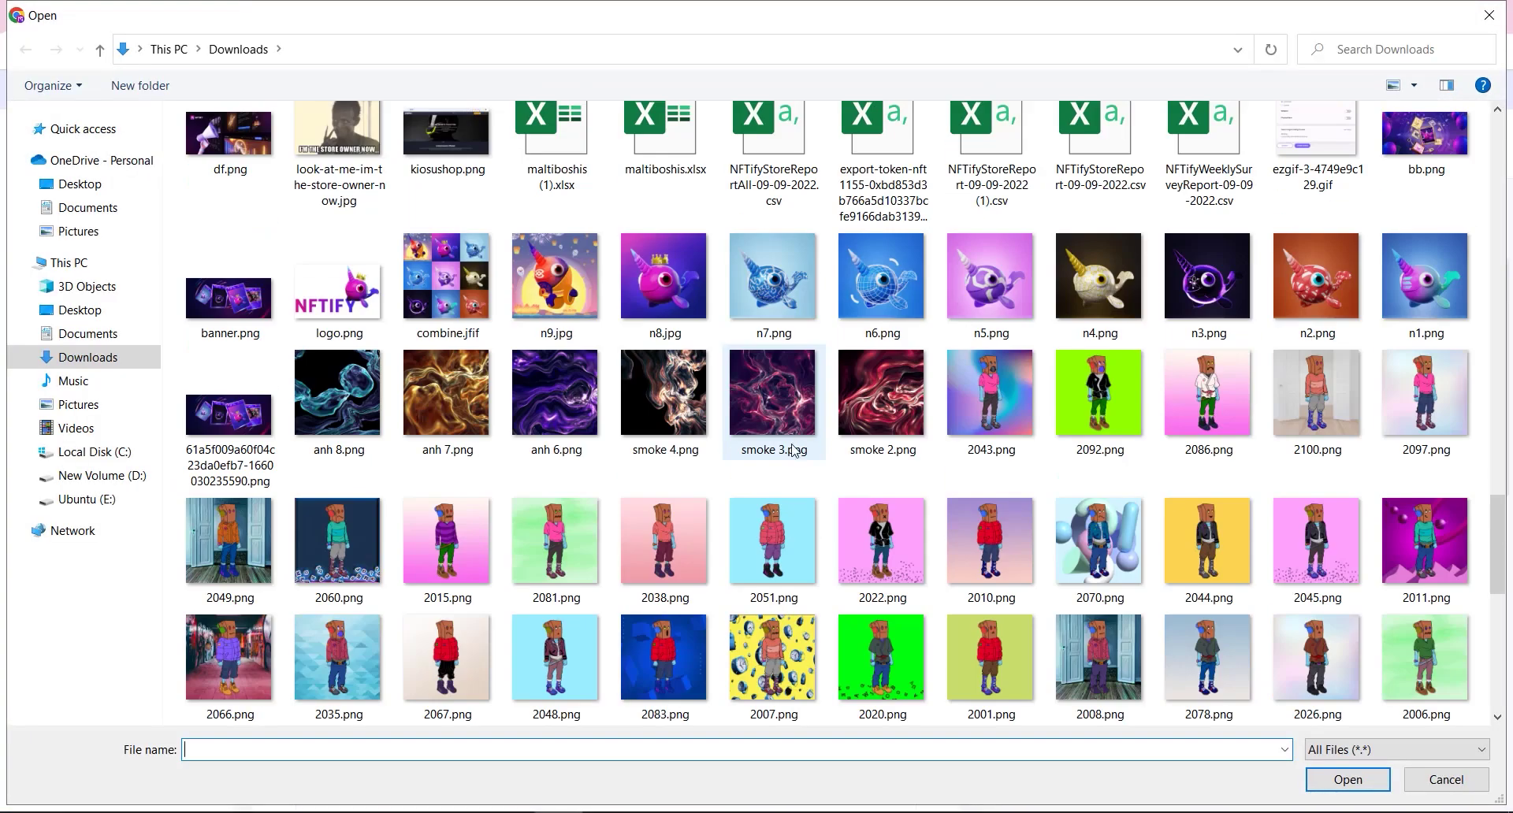
{"action": "double_click", "coordinate": [463, 300]}
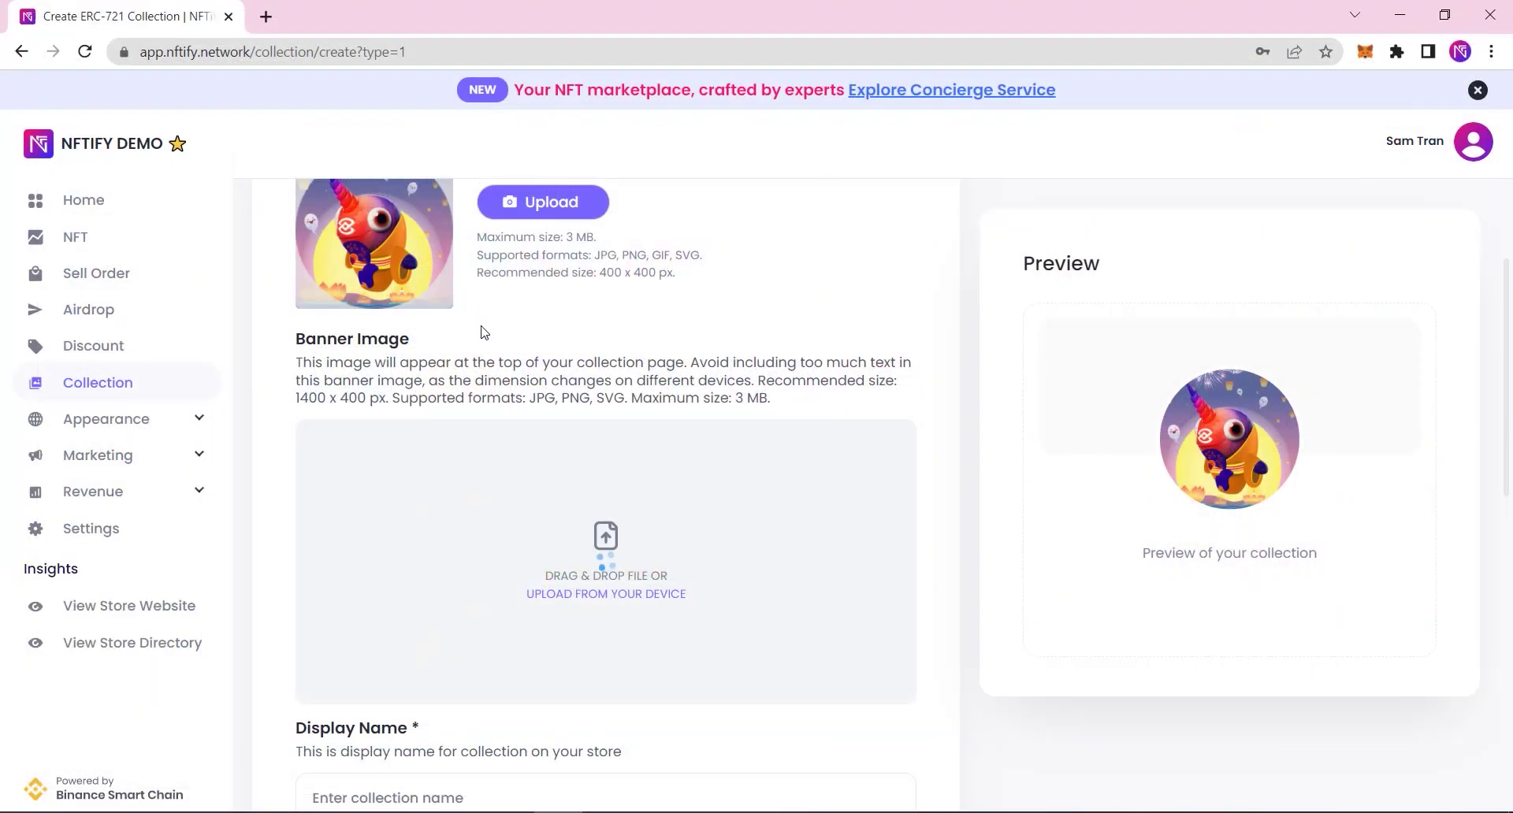
{"action": "scroll", "coordinate": [613, 326], "scroll_direction": "down", "scroll_amount": 2}
{"action": "scroll", "coordinate": [613, 324], "scroll_direction": "down", "scroll_amount": 2}
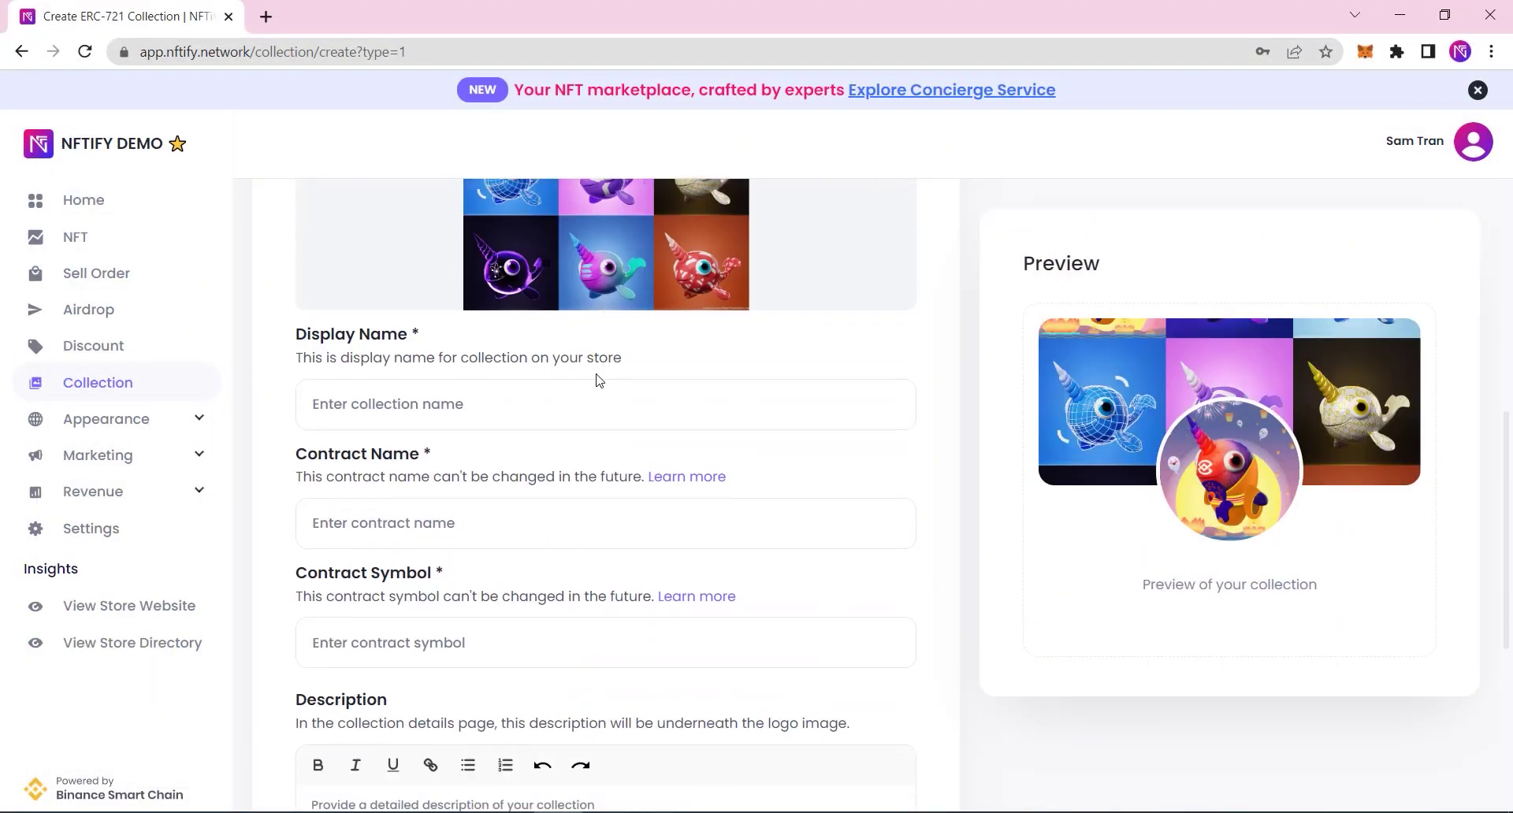
Step: Name the collection Ninawa (display and contract), symbol NAN, description N/A, and create it
{"action": "left_click", "coordinate": [371, 406]}
{"action": "type", "text": "Ninawa"}
{"action": "left_click", "coordinate": [408, 528]}
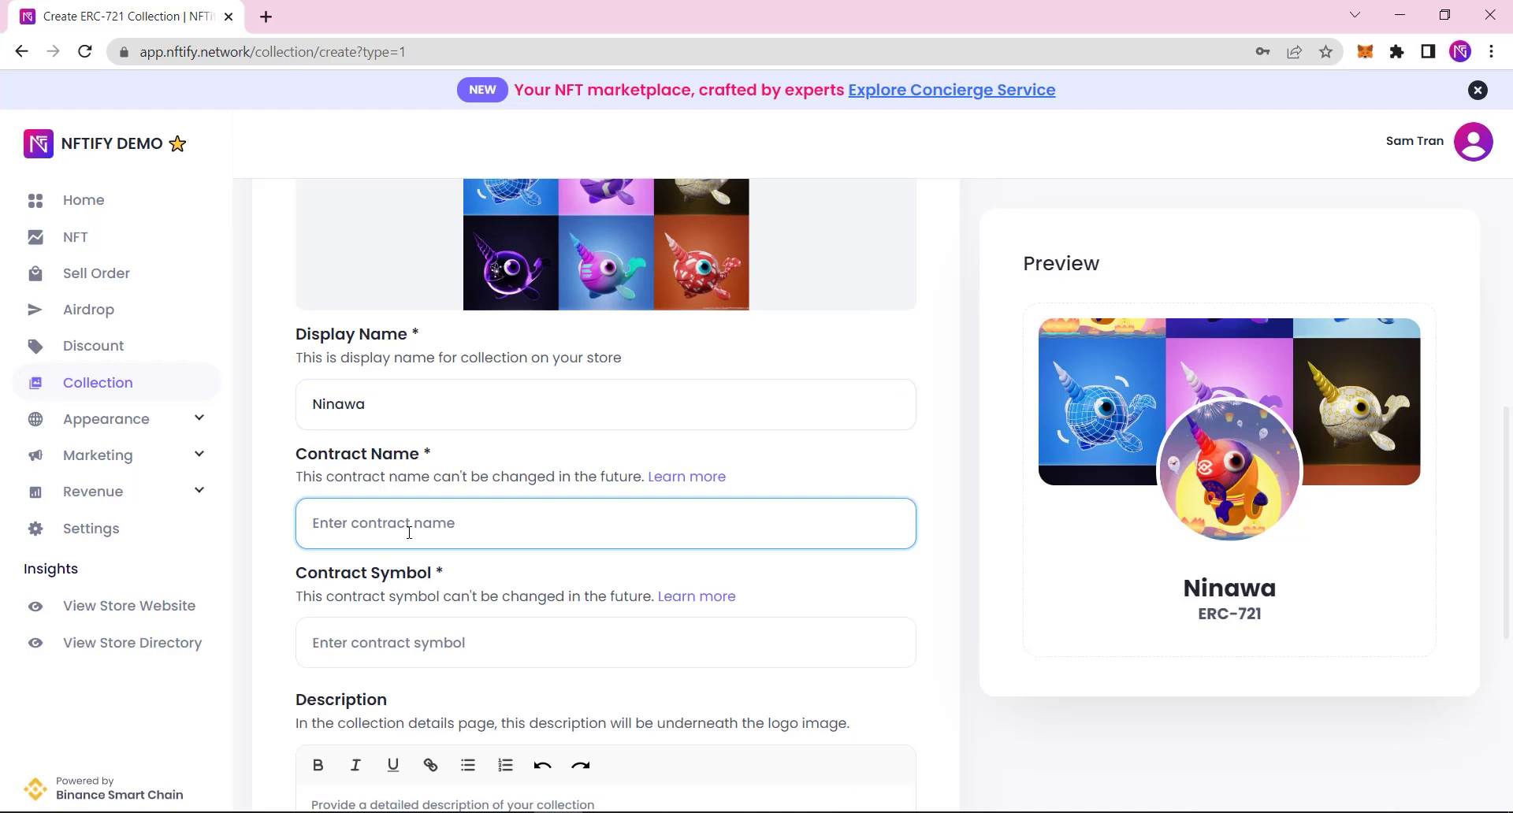
{"action": "type", "text": "Ninawa"}
{"action": "left_click", "coordinate": [421, 628]}
{"action": "type", "text": "NAN"}
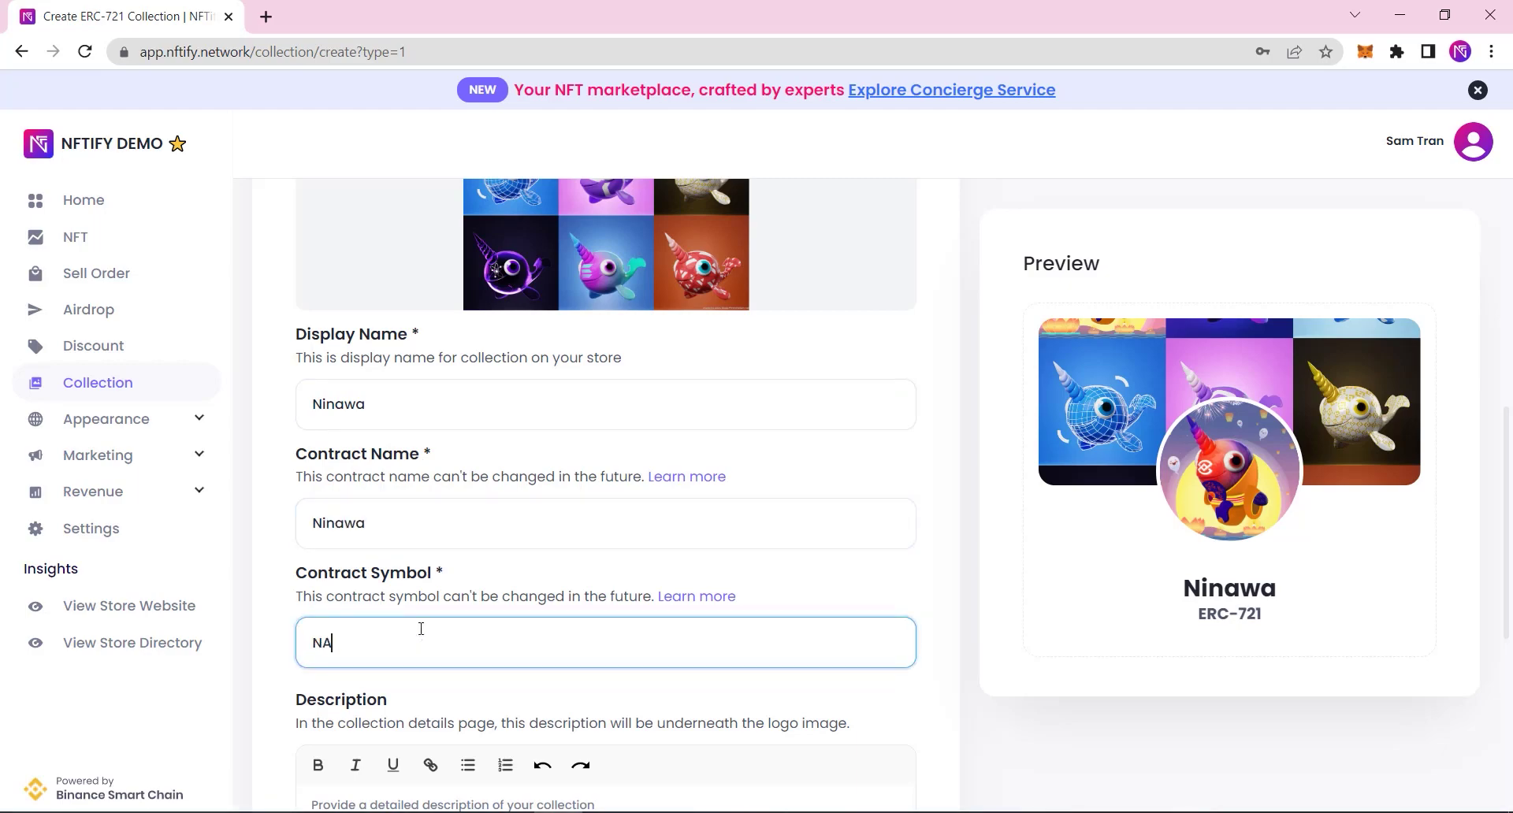
{"action": "scroll", "coordinate": [421, 628], "scroll_direction": "down", "scroll_amount": 4}
{"action": "left_click", "coordinate": [450, 552]}
{"action": "type", "text": "N/A"}
{"action": "scroll", "coordinate": [450, 554], "scroll_direction": "down", "scroll_amount": 2}
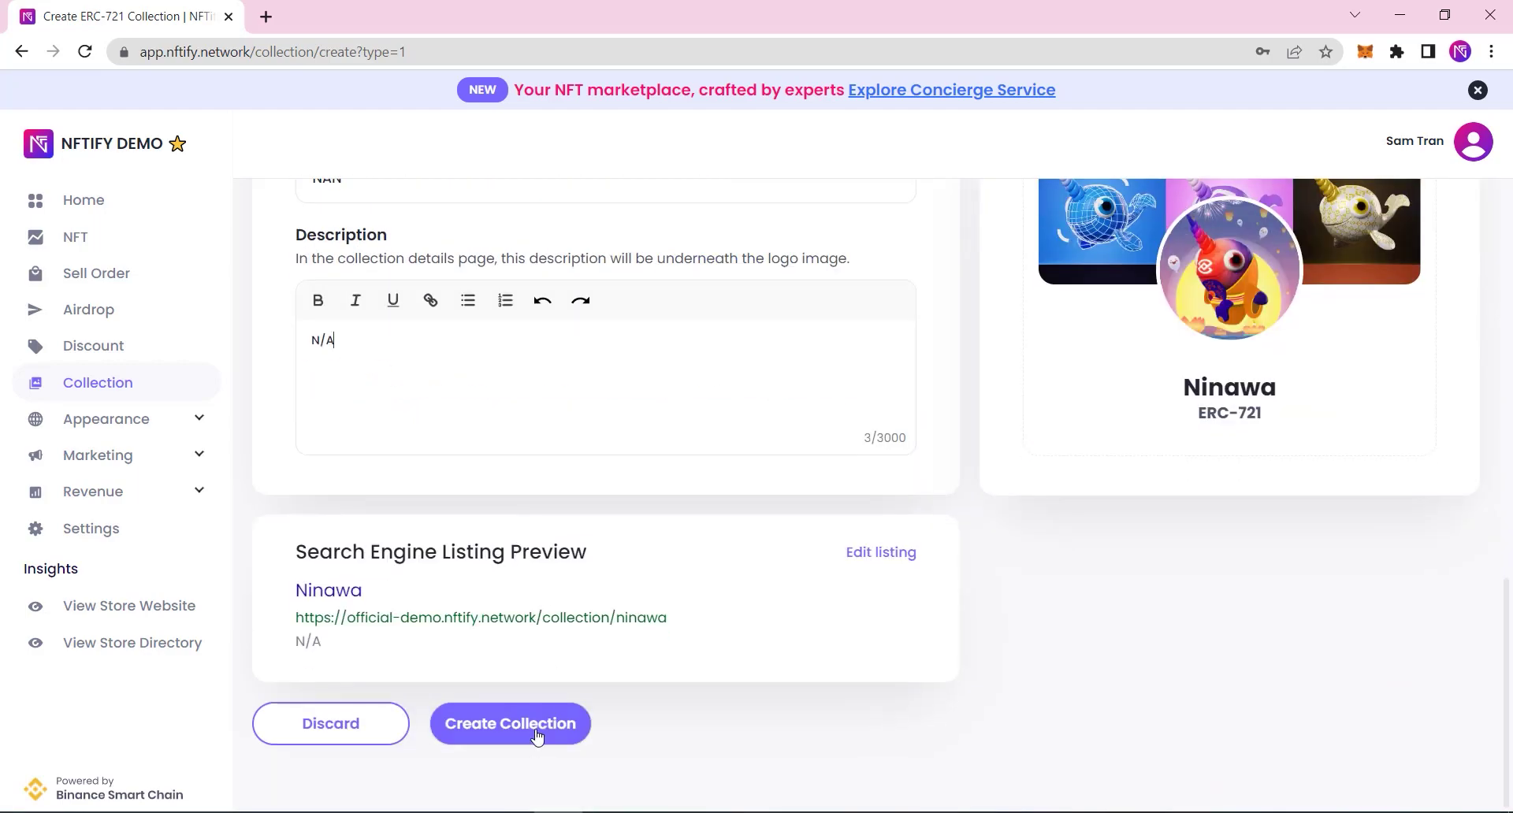
{"action": "left_click", "coordinate": [509, 723]}
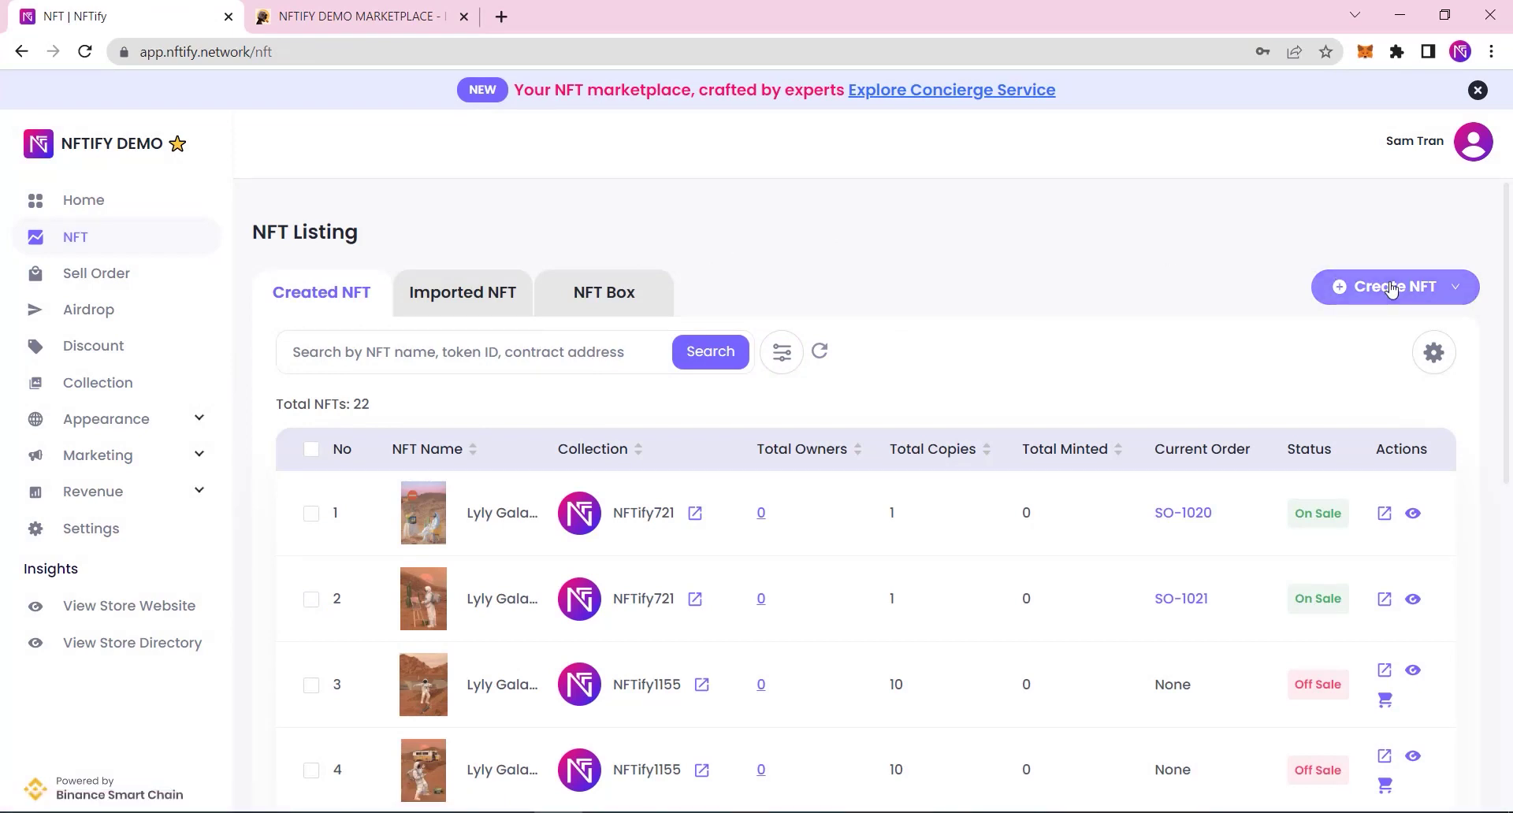
Step: Start a multiple-NFT creation using the ERC-721 interface and name the NFT Ninawa
{"action": "left_click", "coordinate": [1391, 288]}
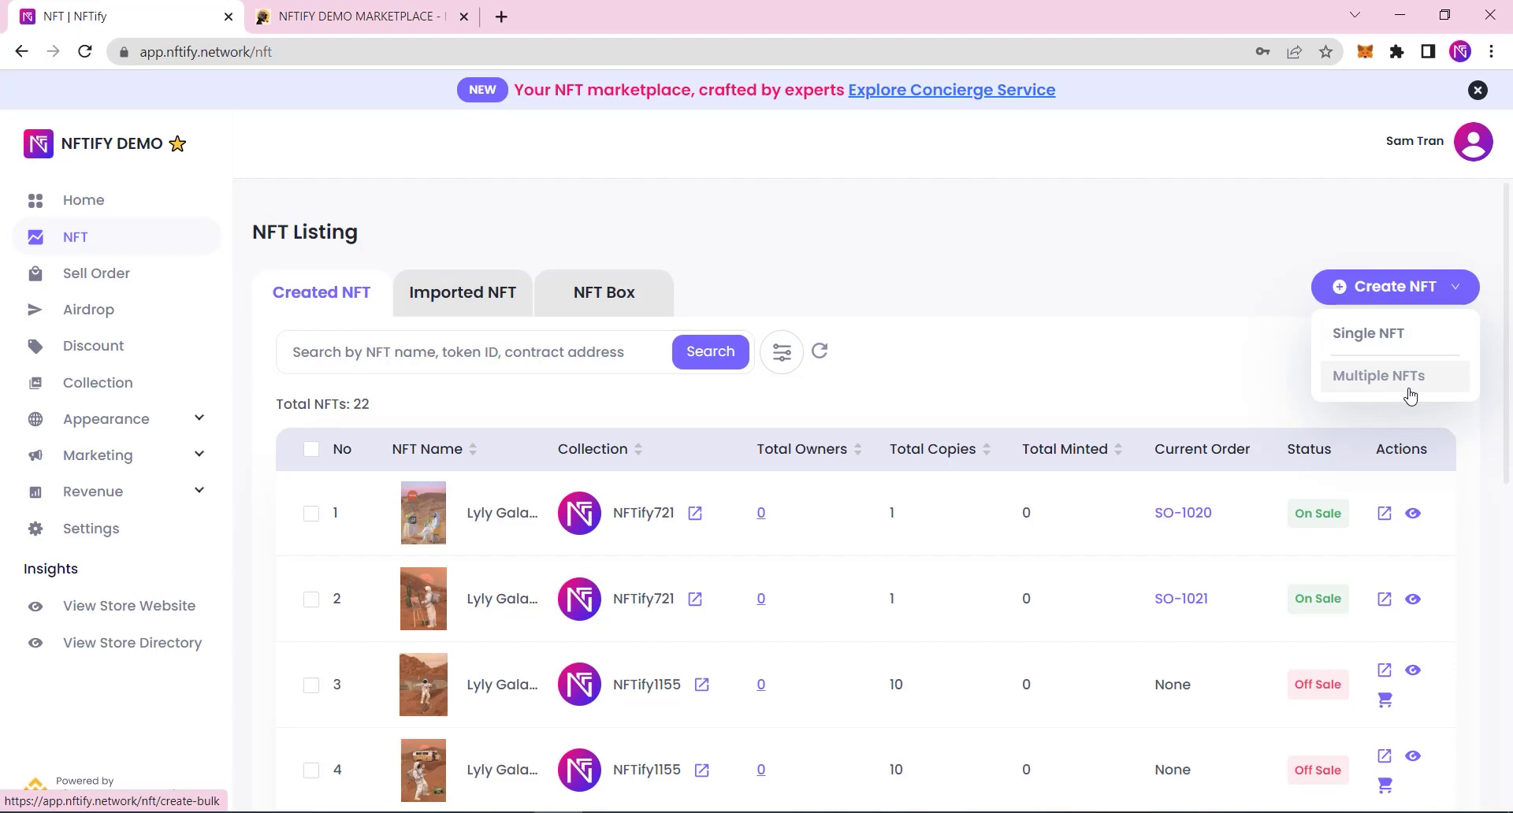
{"action": "left_click", "coordinate": [1410, 394]}
{"action": "scroll", "coordinate": [605, 428], "scroll_direction": "down", "scroll_amount": 5}
{"action": "left_click", "coordinate": [457, 479]}
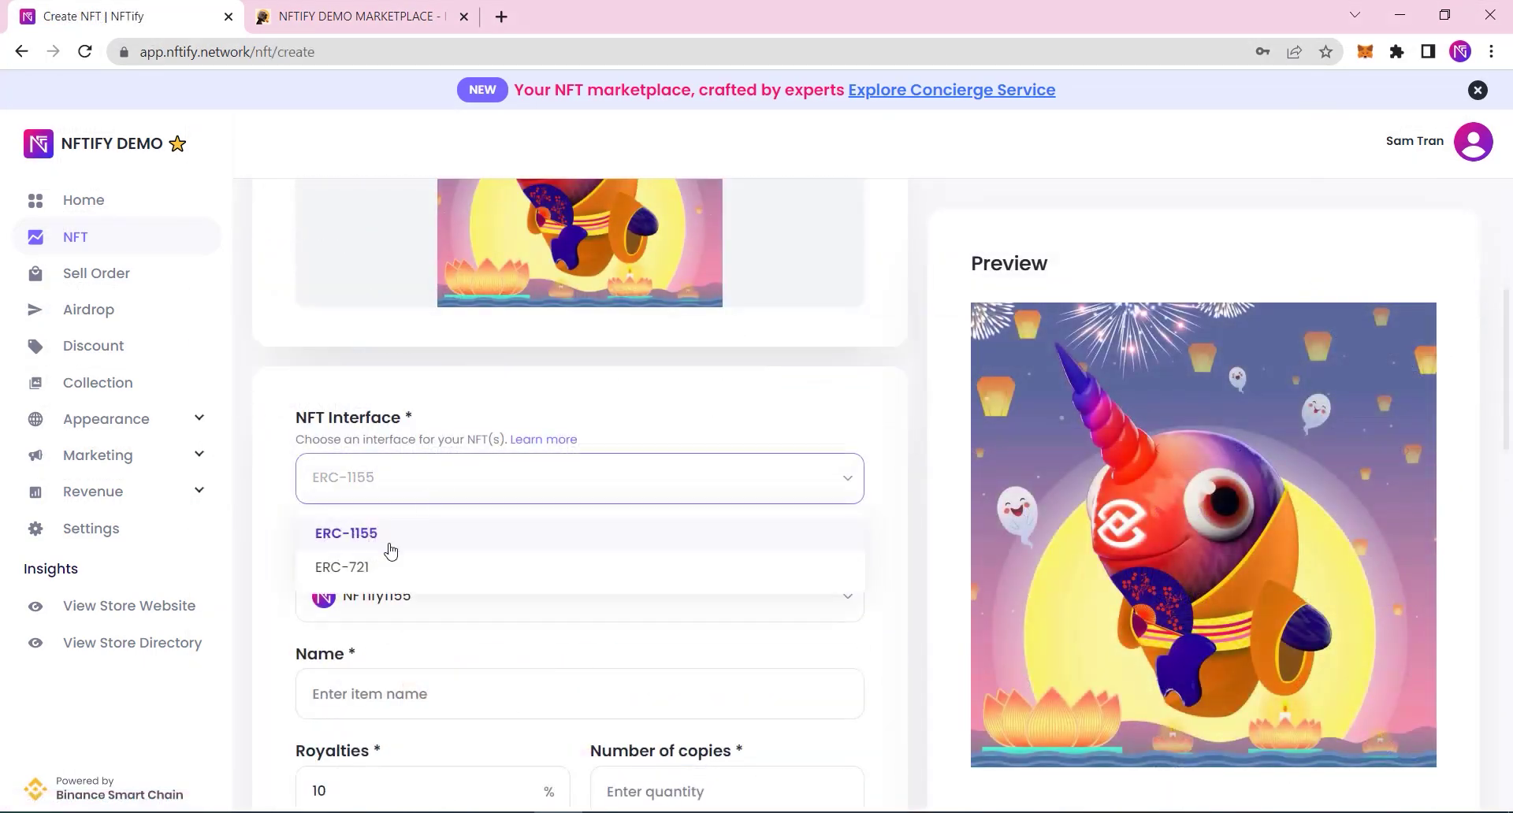
{"action": "left_click", "coordinate": [371, 567]}
{"action": "scroll", "coordinate": [416, 442], "scroll_direction": "down", "scroll_amount": 4}
{"action": "left_click", "coordinate": [417, 402]}
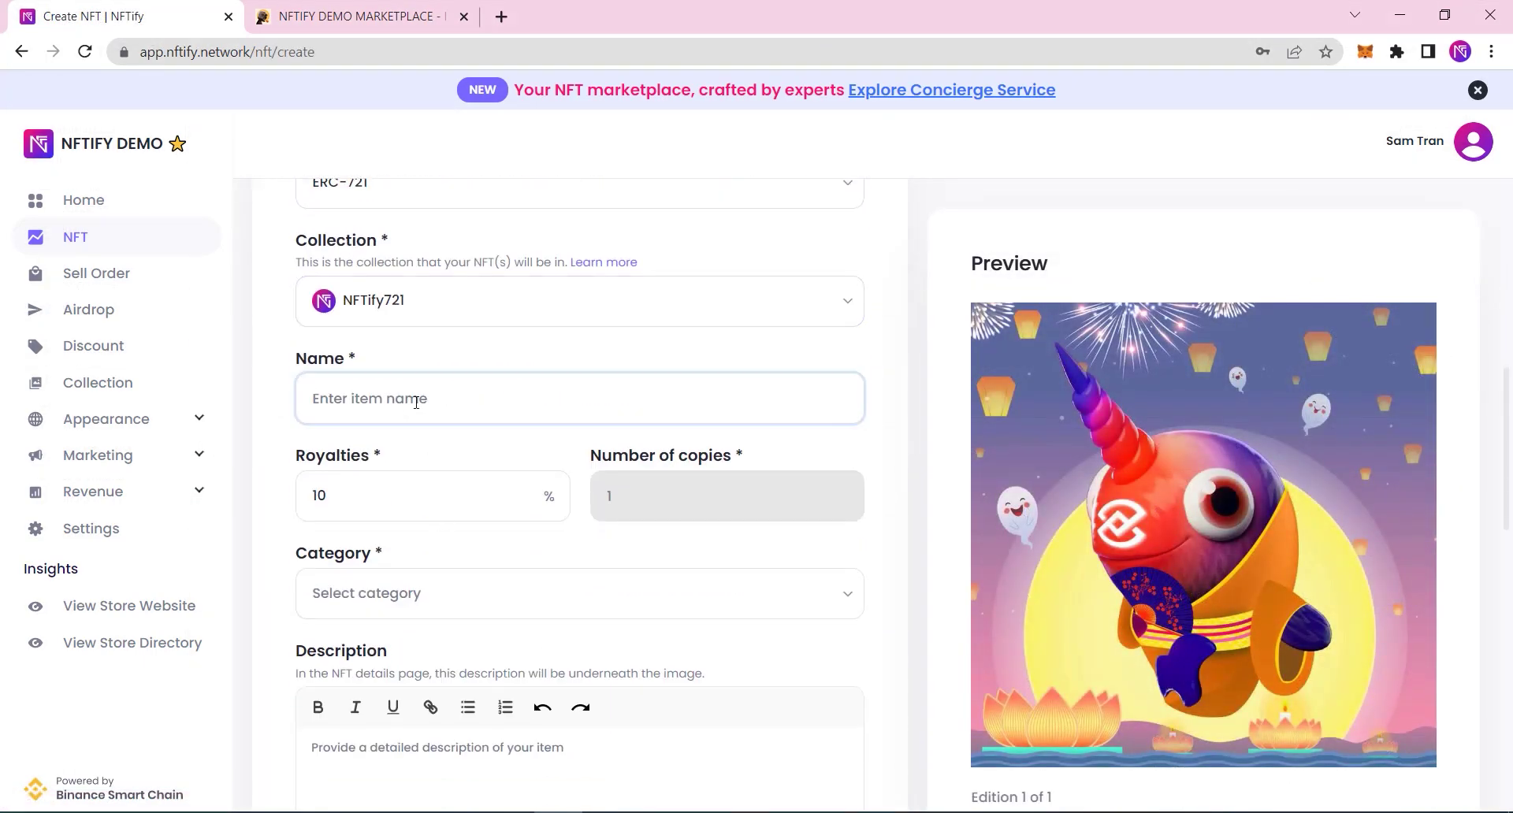
{"action": "type", "text": "Ninawa"}
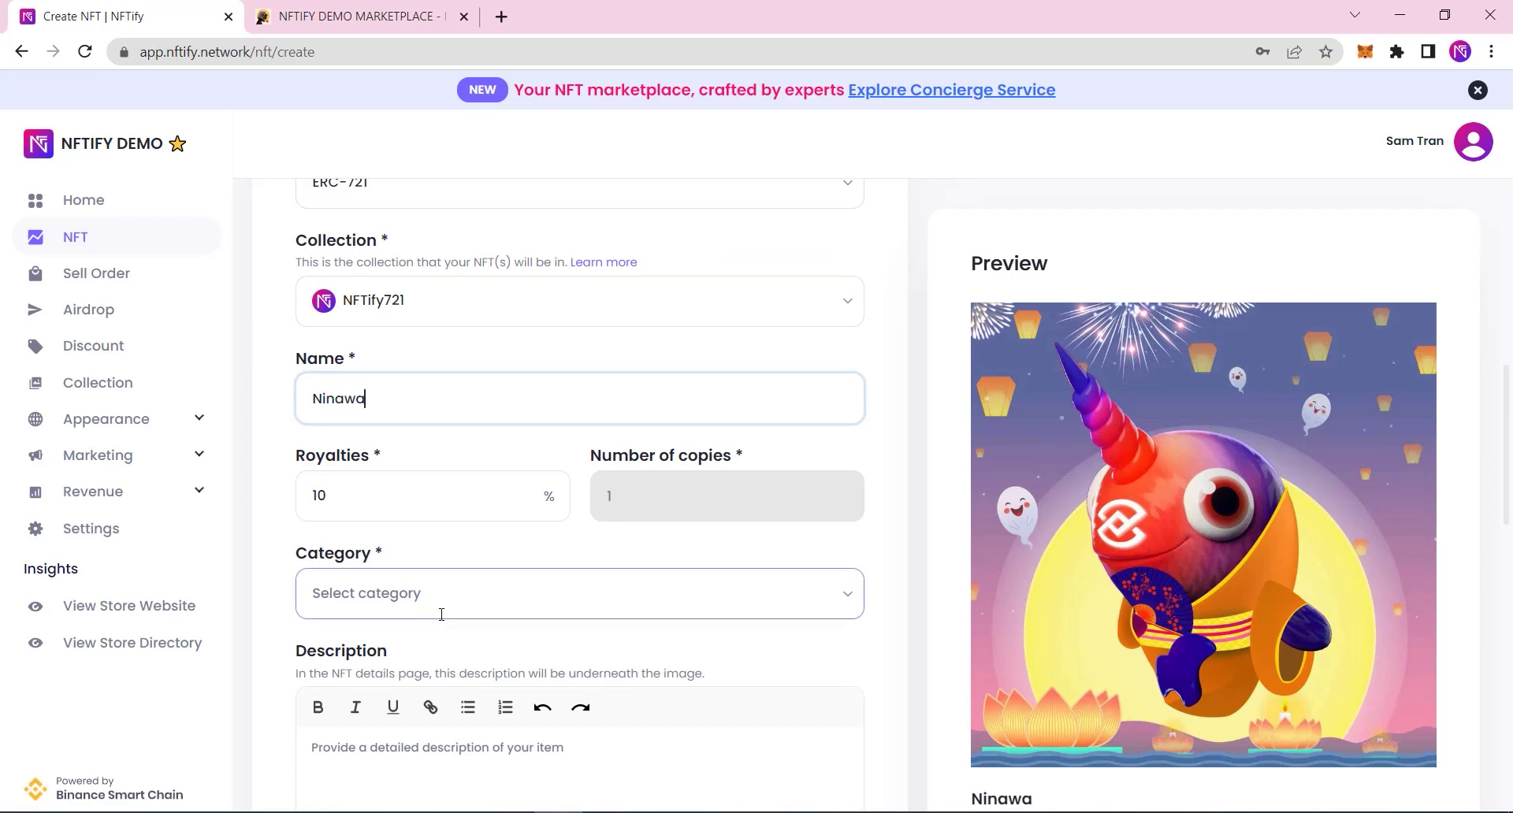
Step: Select all categories, add description Ninawa, and enable unlockable content 'Ninawa100'
{"action": "left_click", "coordinate": [438, 612]}
{"action": "left_click", "coordinate": [323, 399]}
{"action": "scroll", "coordinate": [319, 410], "scroll_direction": "down", "scroll_amount": 4}
{"action": "left_click", "coordinate": [268, 512]}
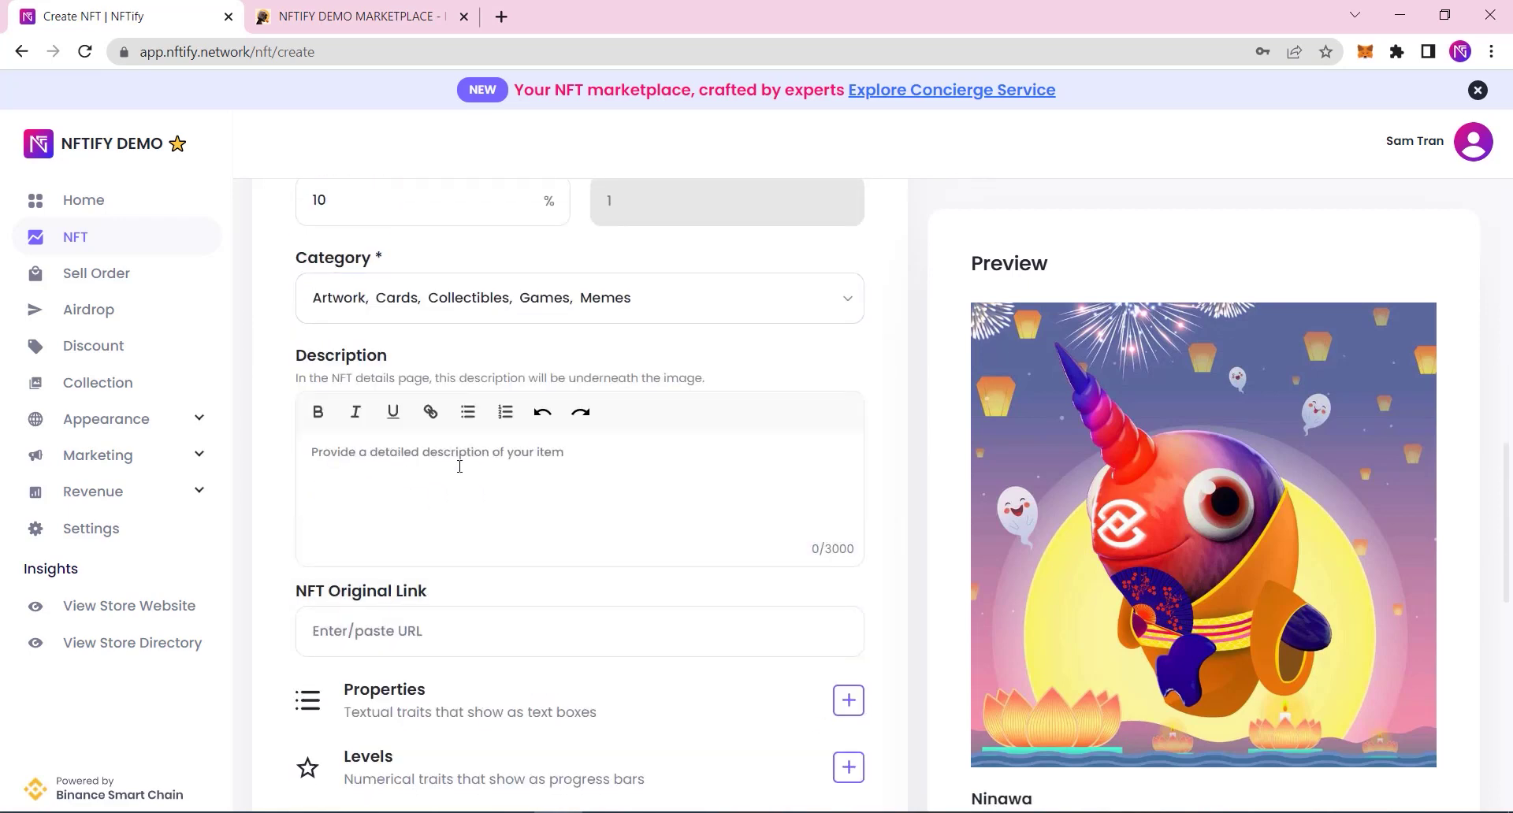
{"action": "type", "text": "Ninawa"}
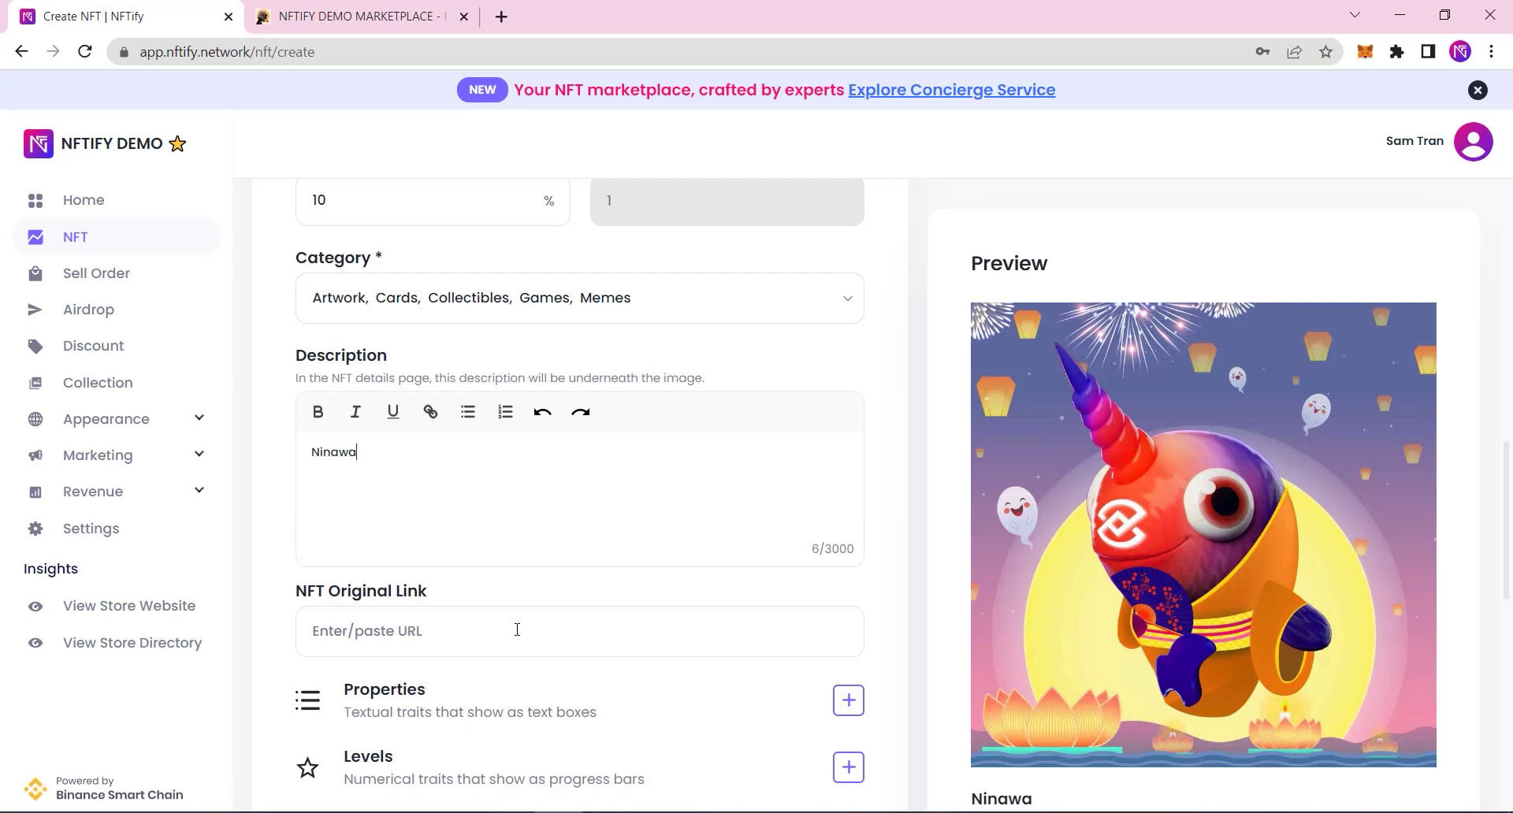
{"action": "scroll", "coordinate": [517, 630], "scroll_direction": "down", "scroll_amount": 10}
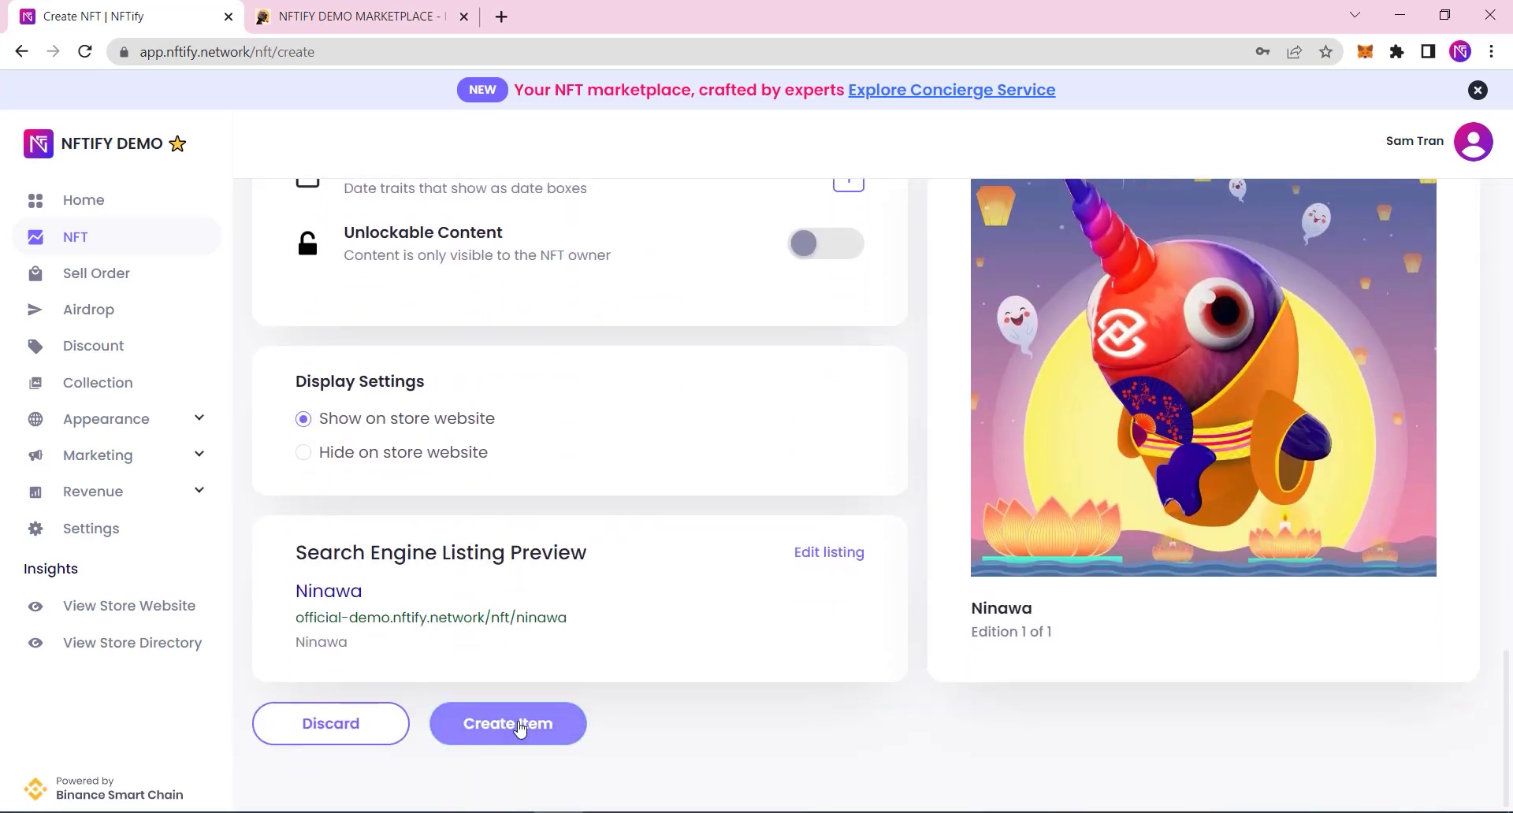
{"action": "left_click", "coordinate": [826, 260]}
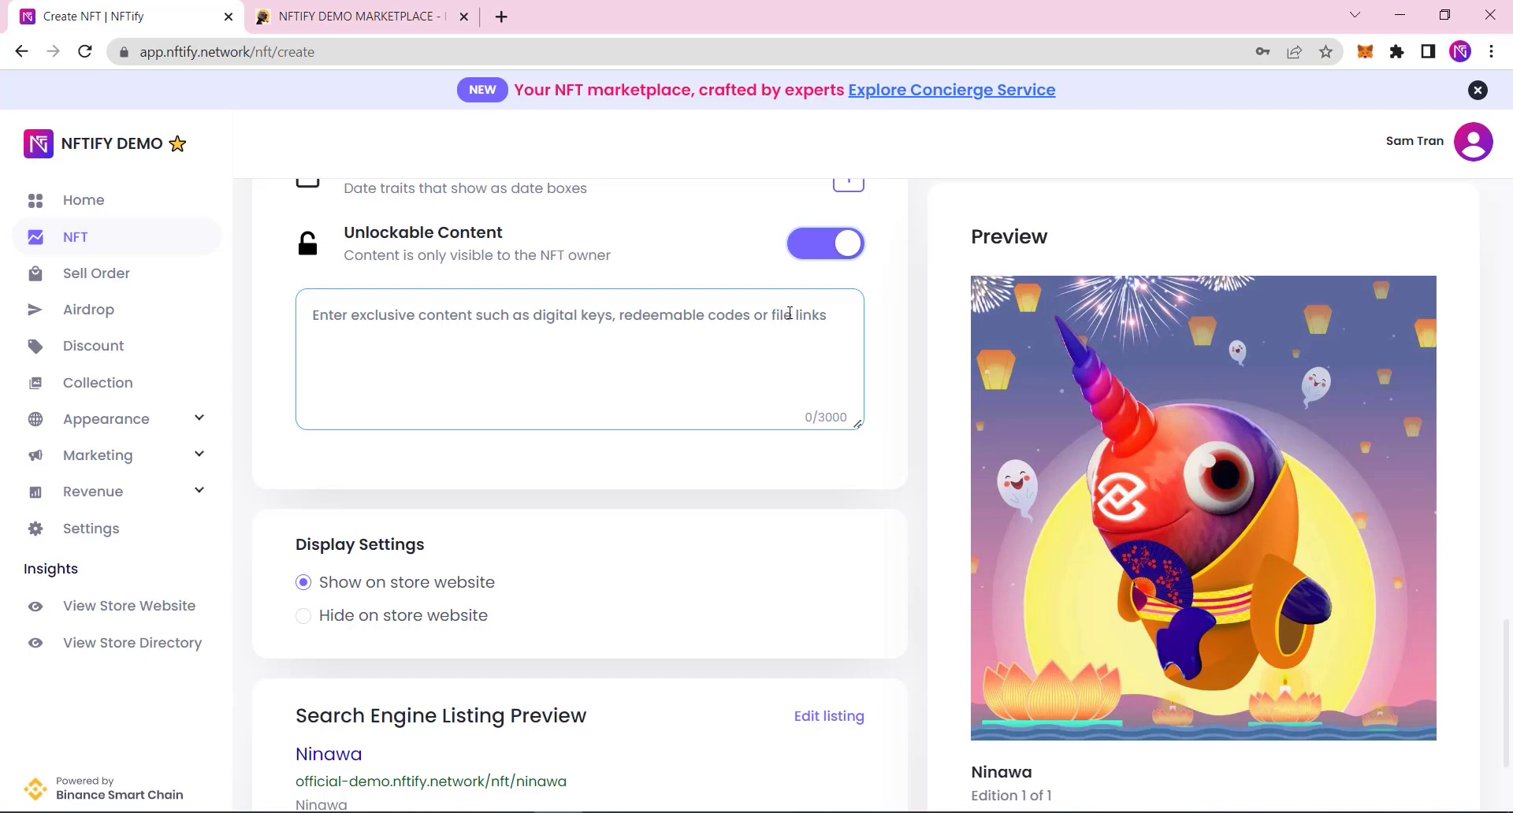
{"action": "left_click", "coordinate": [530, 340]}
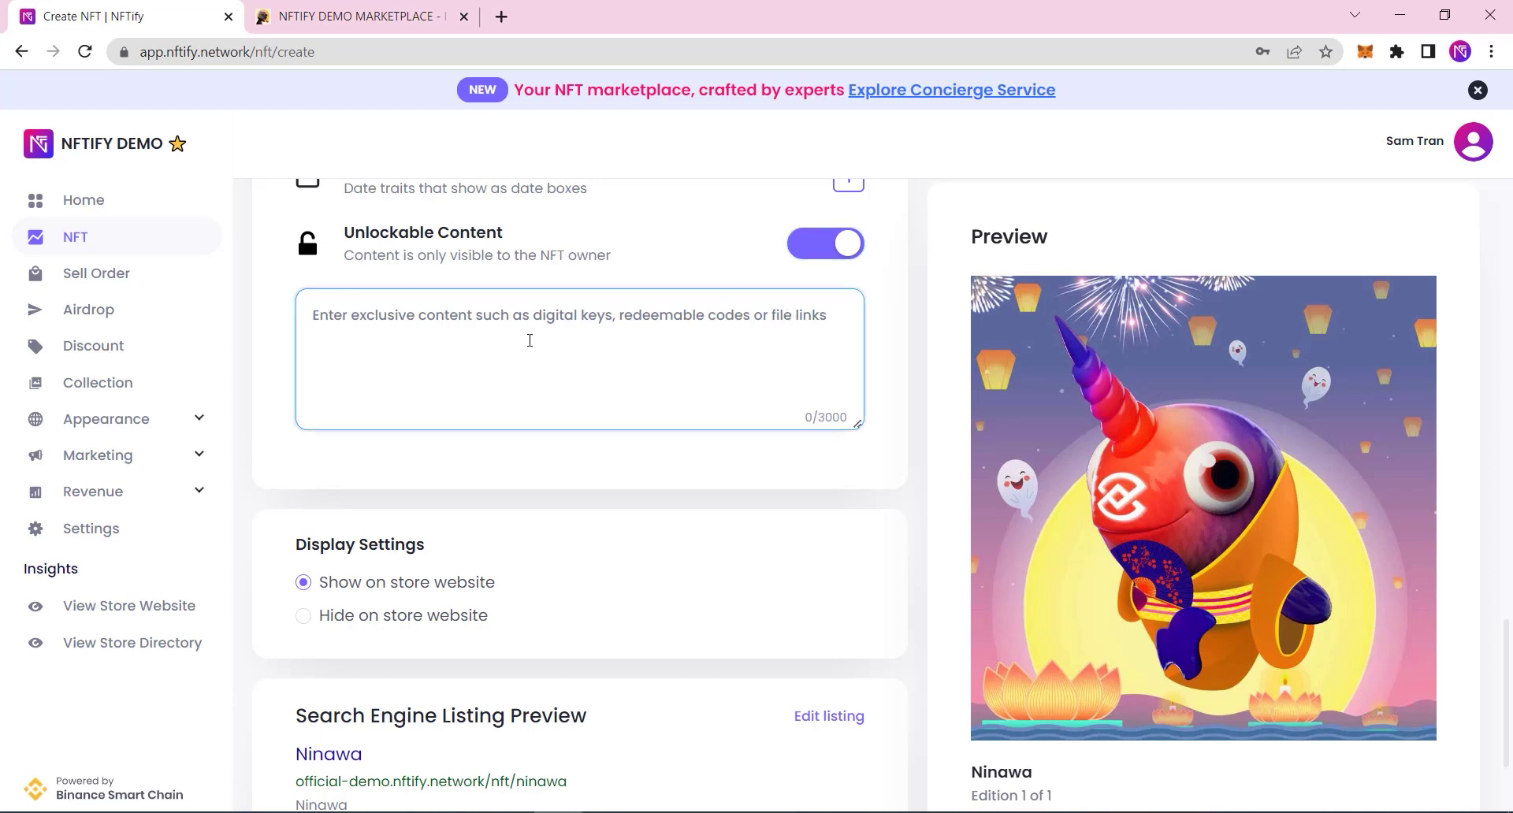
{"action": "type", "text": "Ninawa100"}
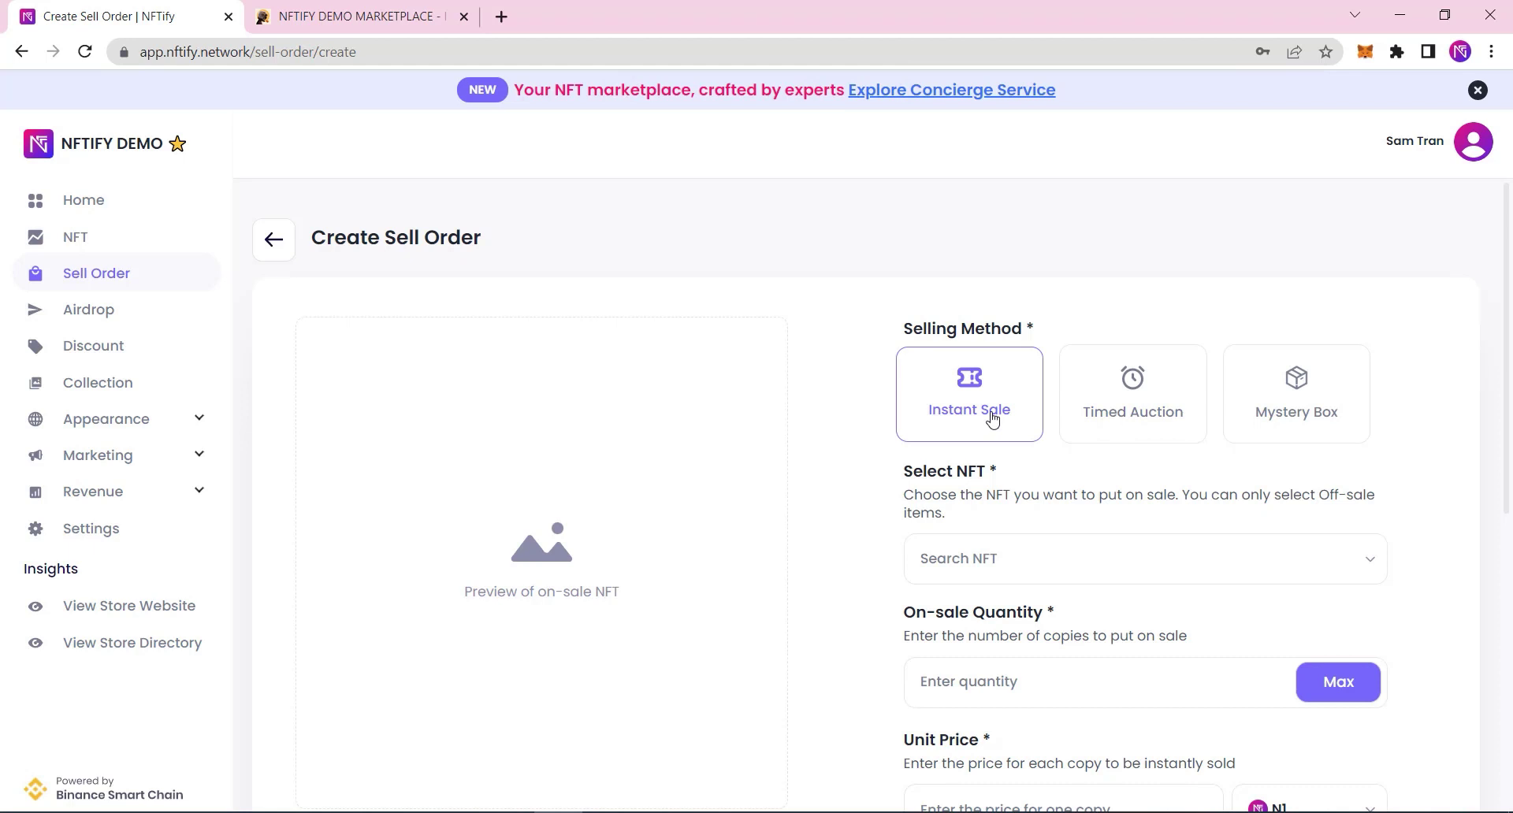
Step: Switch the selling method between Timed Auction and Mystery Box to compare the options
{"action": "left_click", "coordinate": [1125, 410]}
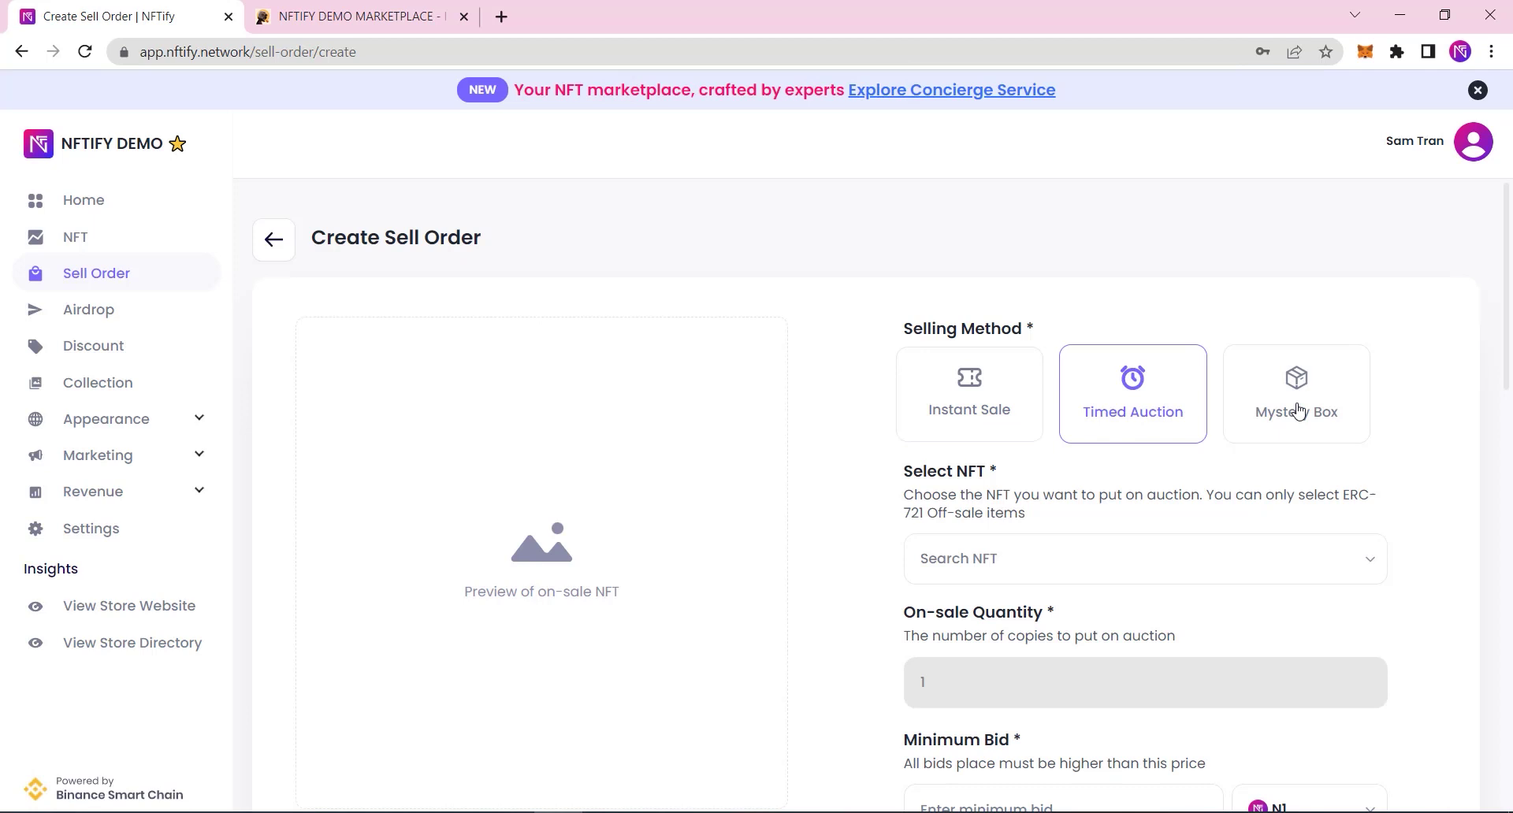
{"action": "left_click", "coordinate": [1297, 410]}
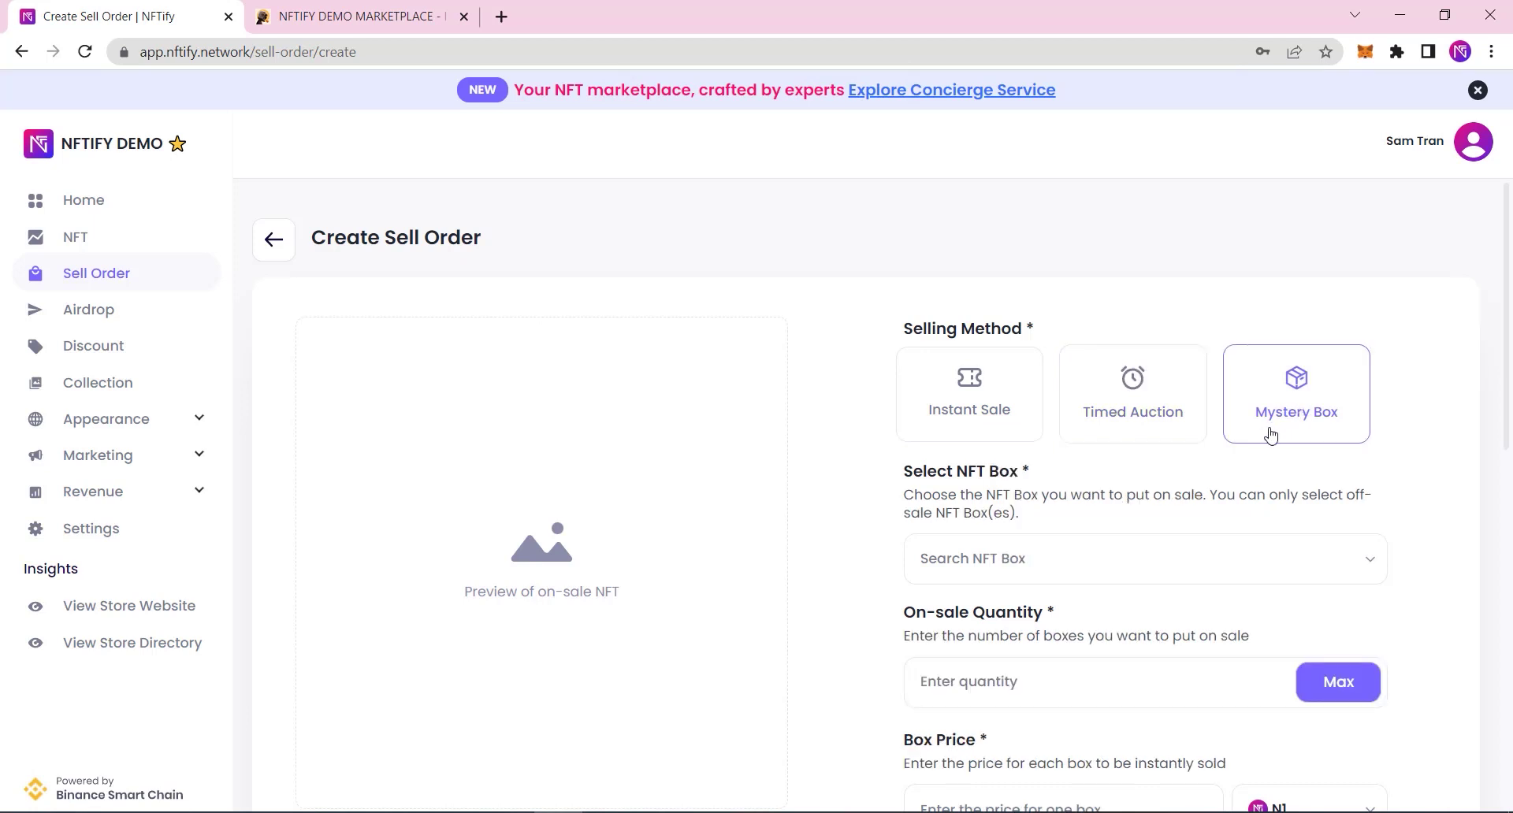
{"action": "left_click", "coordinate": [1137, 421]}
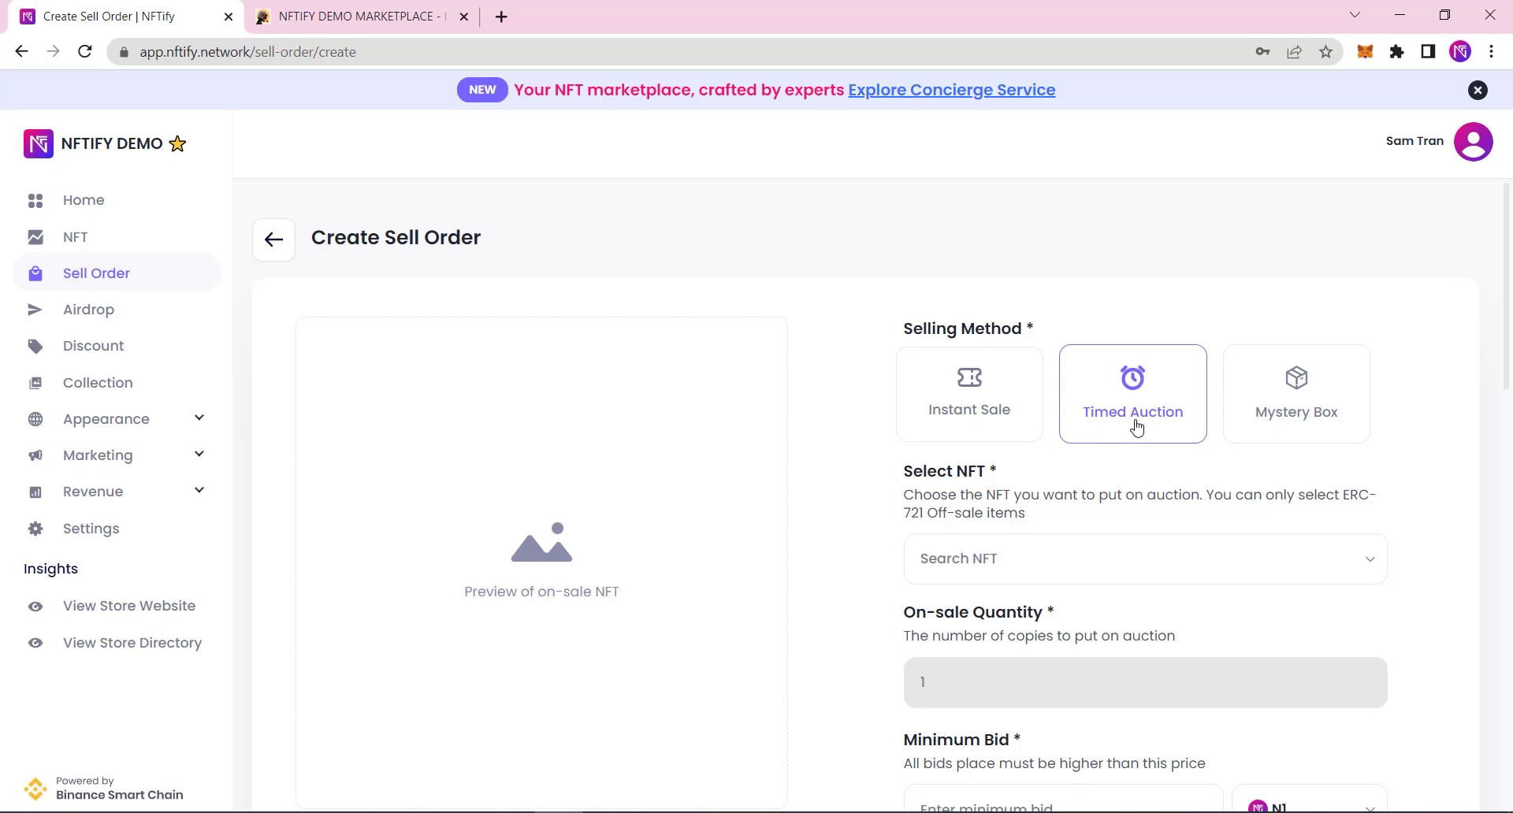
{"action": "left_click", "coordinate": [1296, 415]}
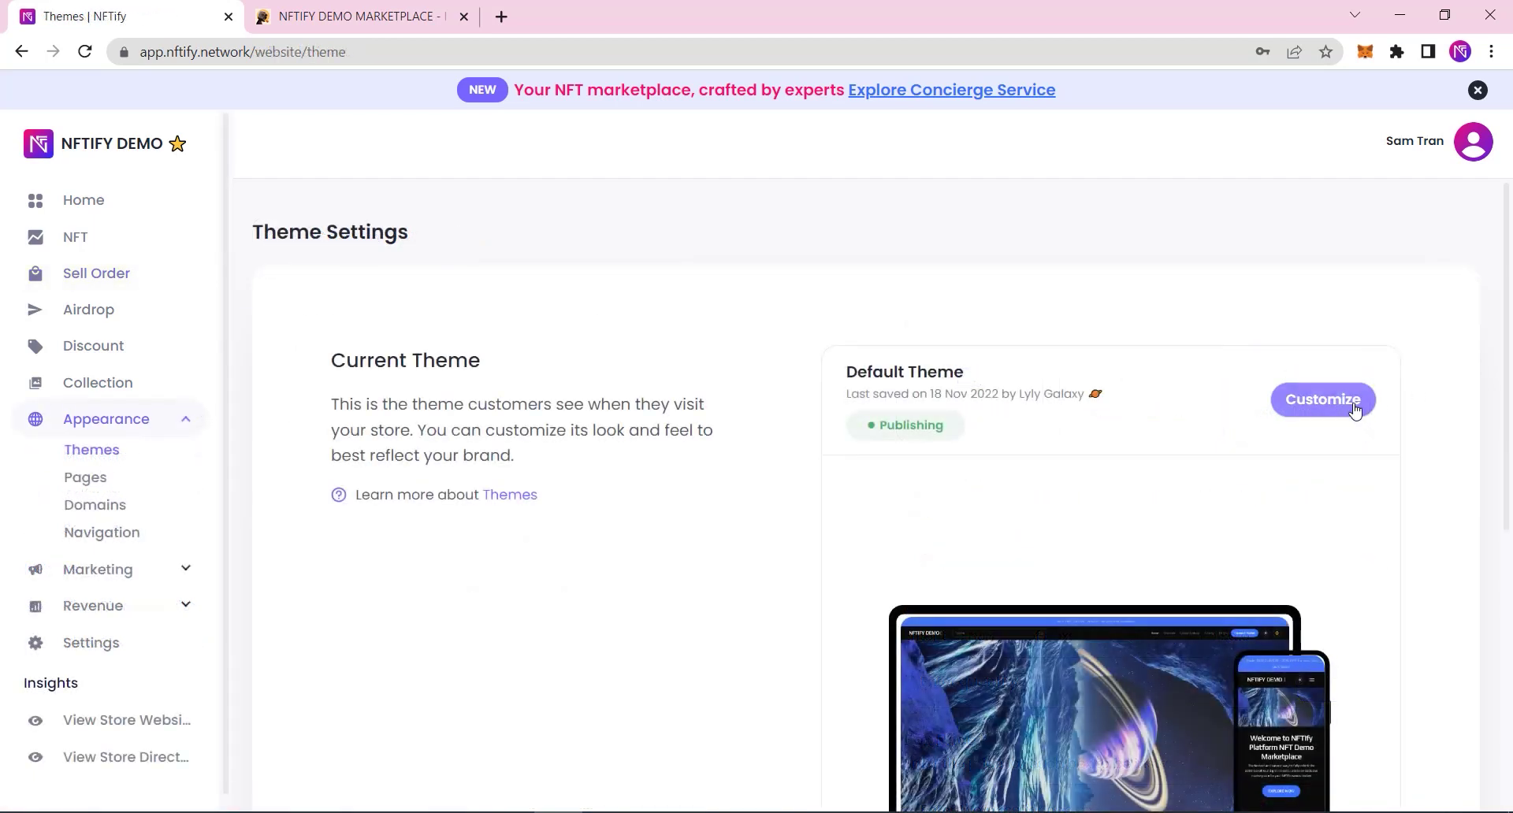
Step: Open the Default Theme editor, browse its pages and section types, then return to Home's sections
{"action": "left_click", "coordinate": [1353, 406]}
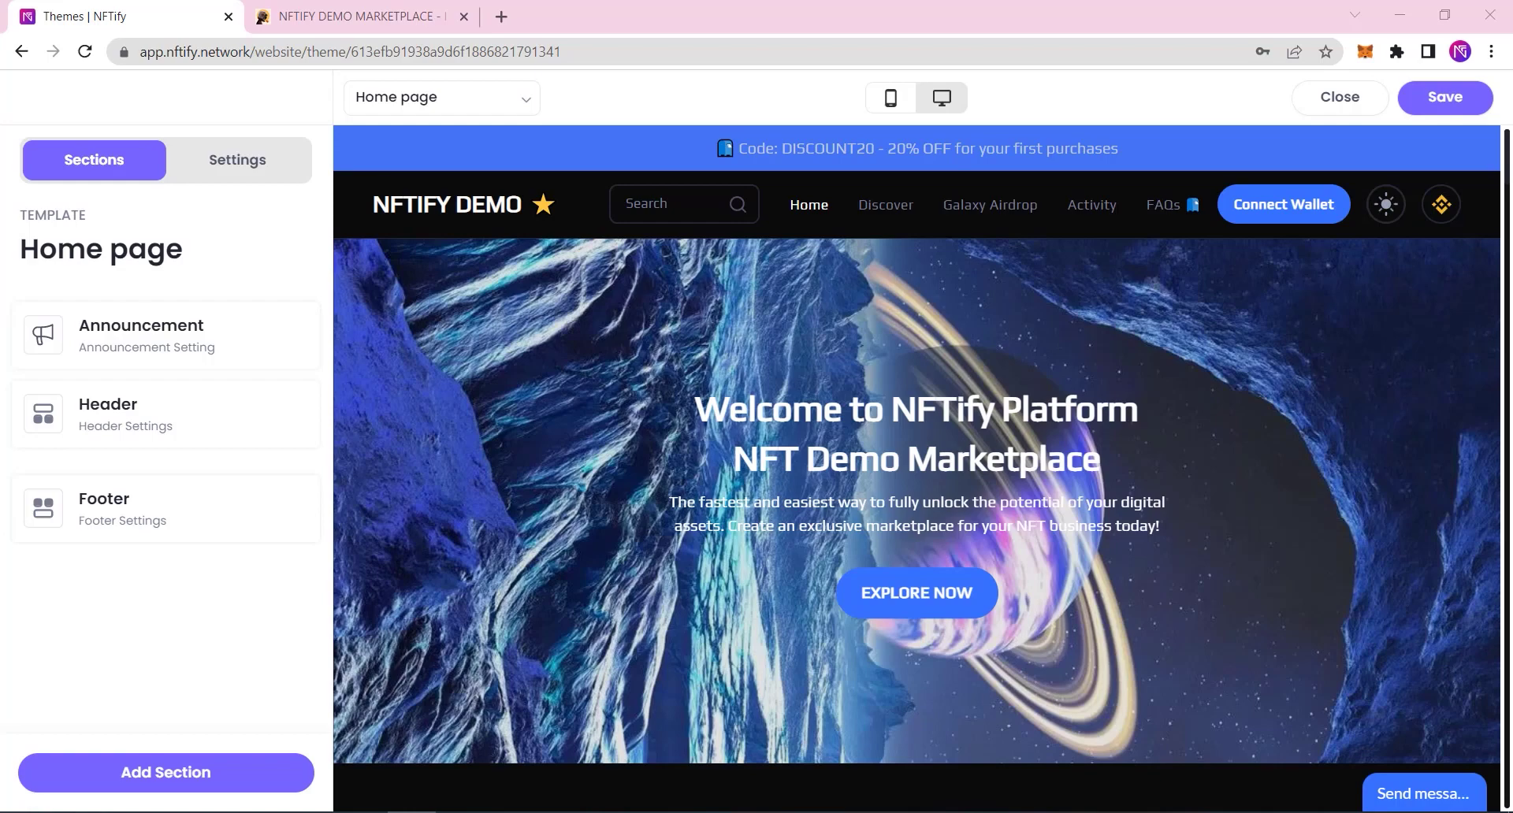
{"action": "left_click", "coordinate": [473, 106]}
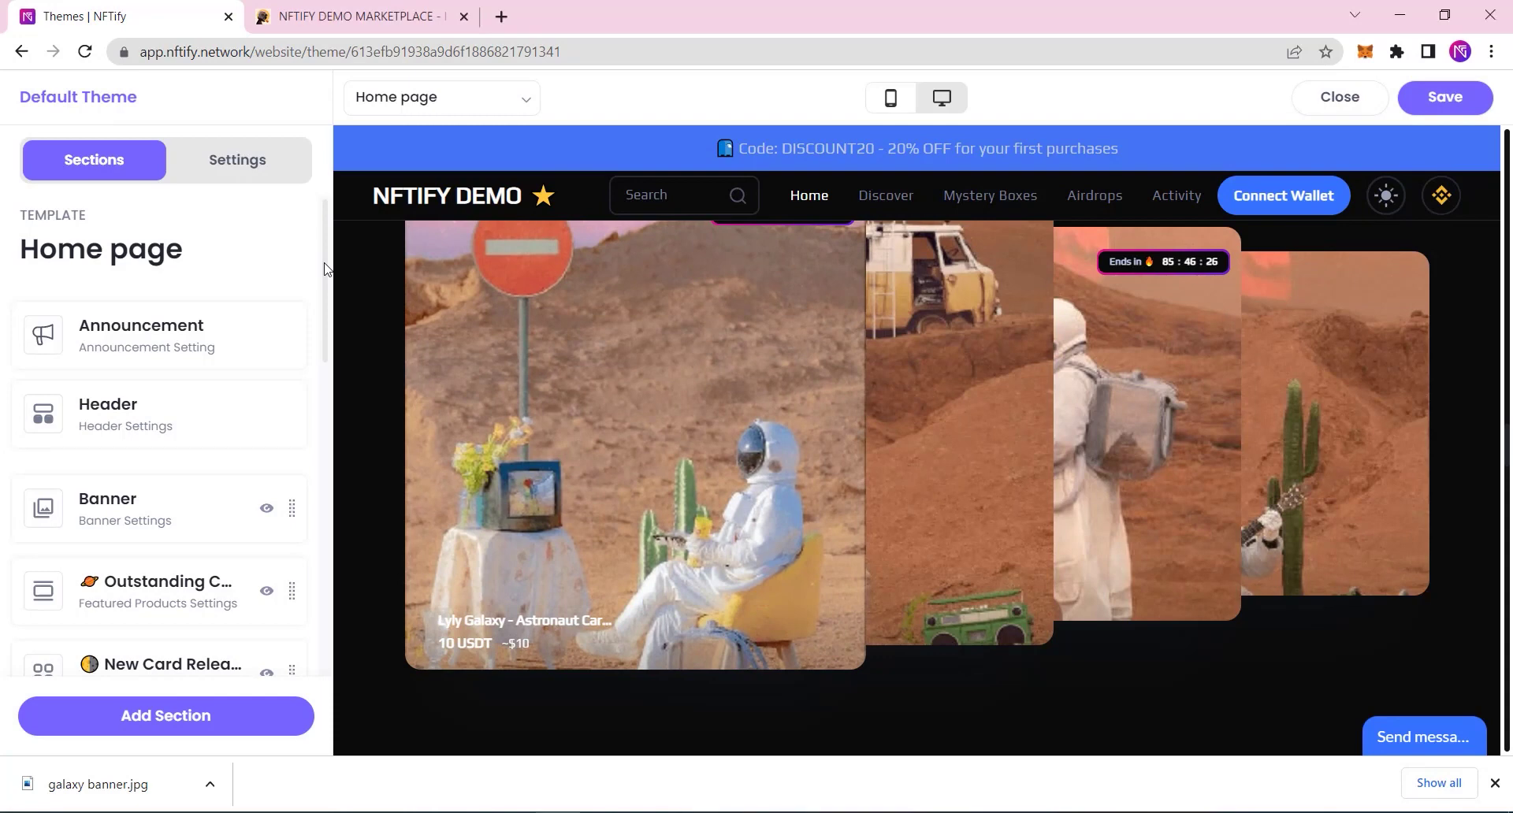
{"action": "left_click_drag", "start_coordinate": [324, 269], "coordinate": [320, 581]}
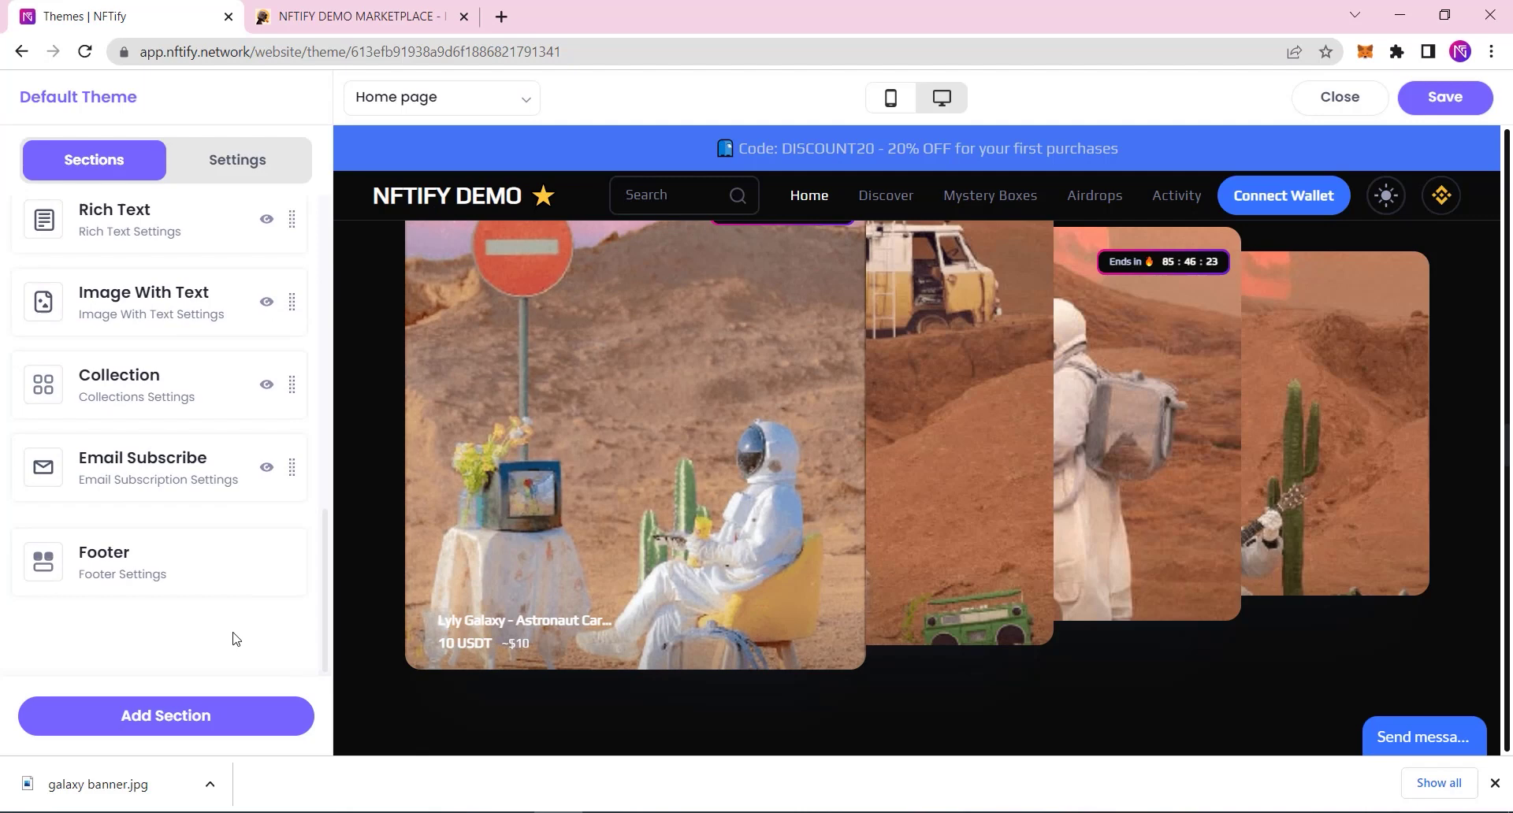
{"action": "left_click", "coordinate": [206, 718]}
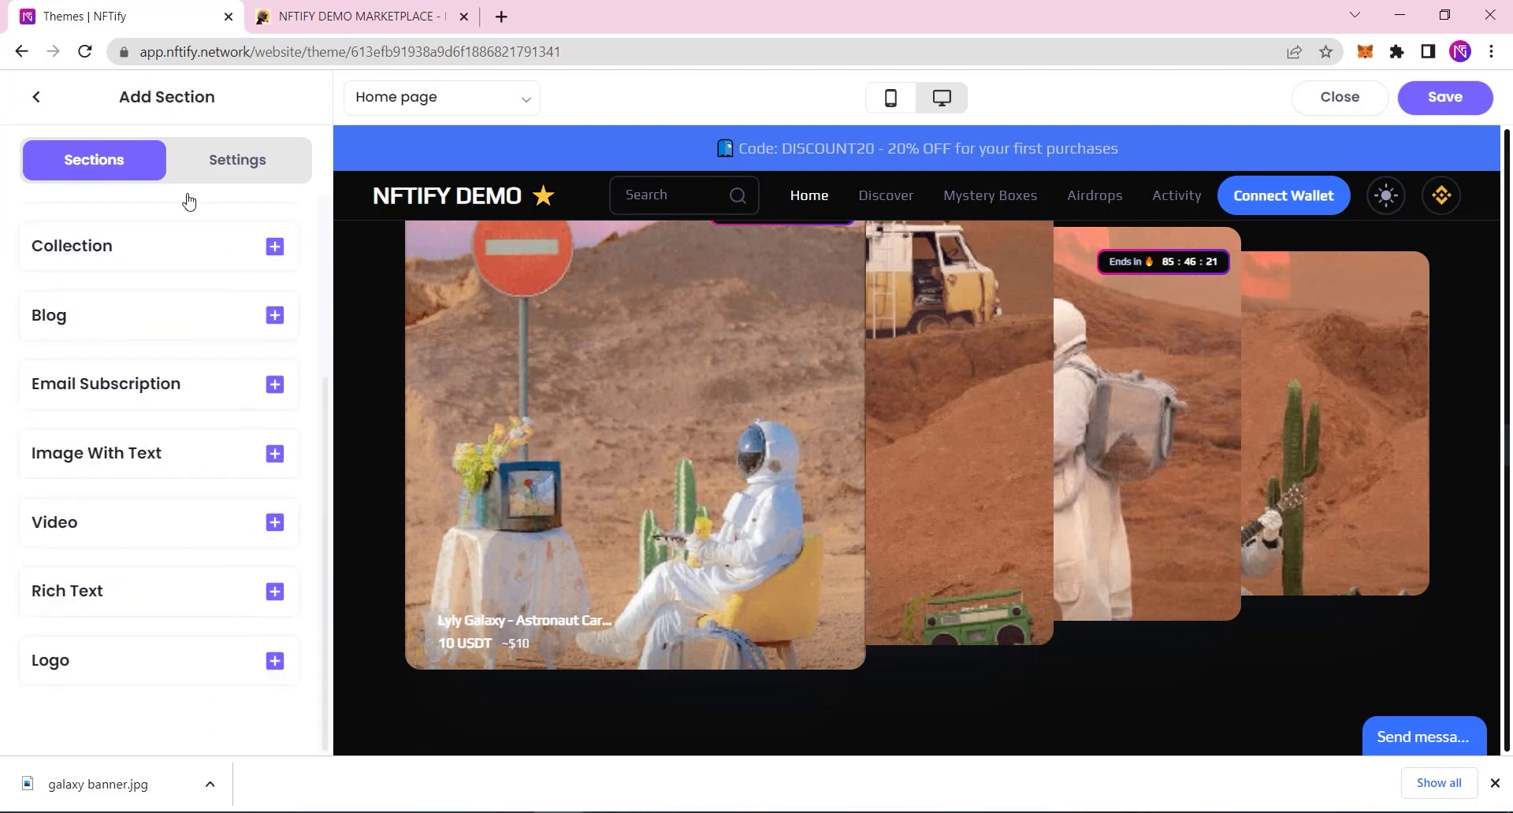
{"action": "left_click", "coordinate": [37, 99]}
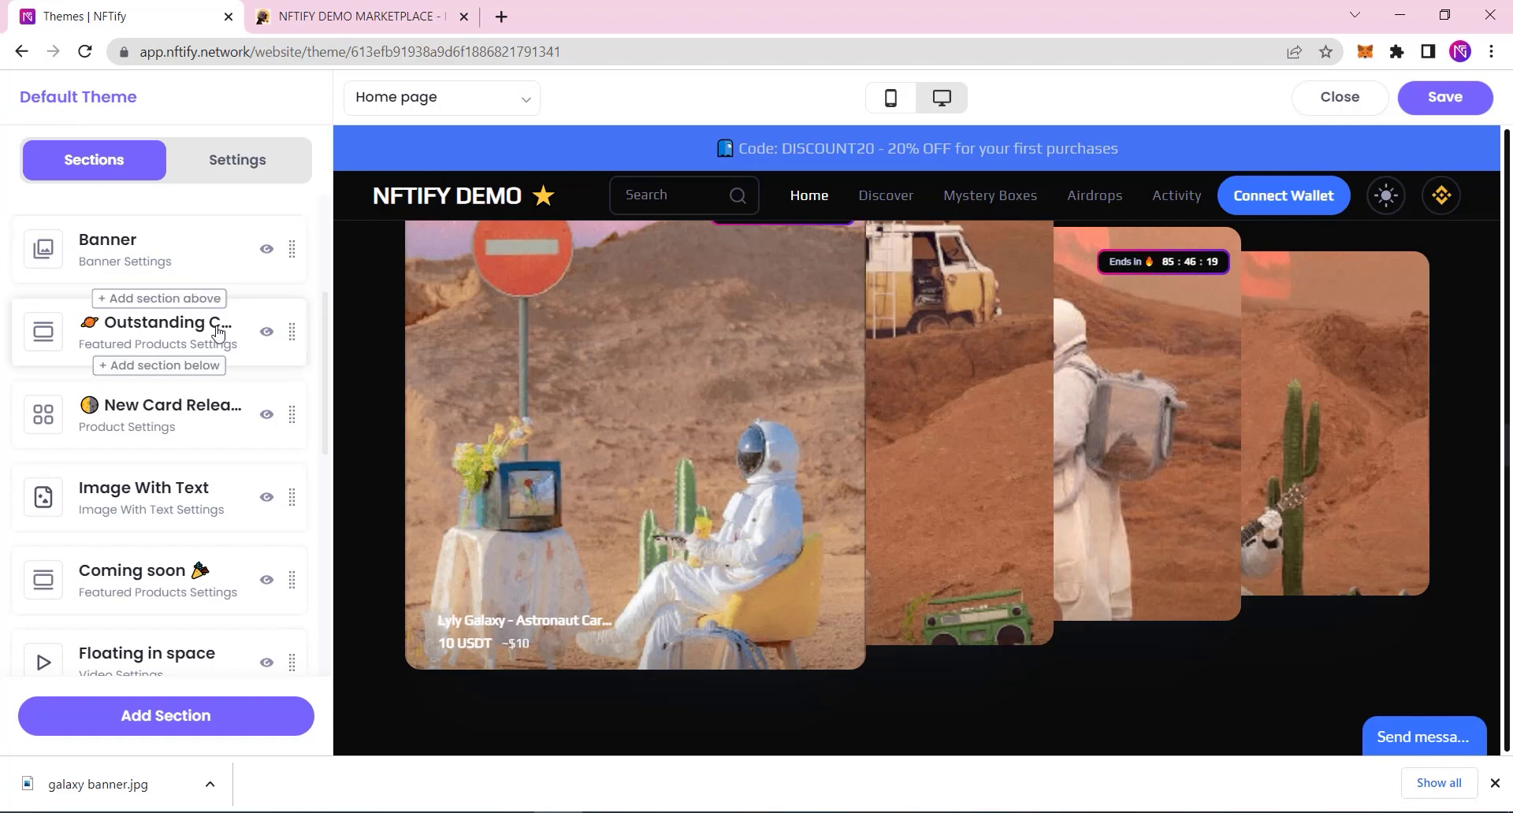
{"action": "scroll", "coordinate": [236, 362], "scroll_direction": "up", "scroll_amount": 3}
Step: Replace the Slideshow 1 banner image with galaxy banner.jpg and save the theme
{"action": "left_click", "coordinate": [139, 510]}
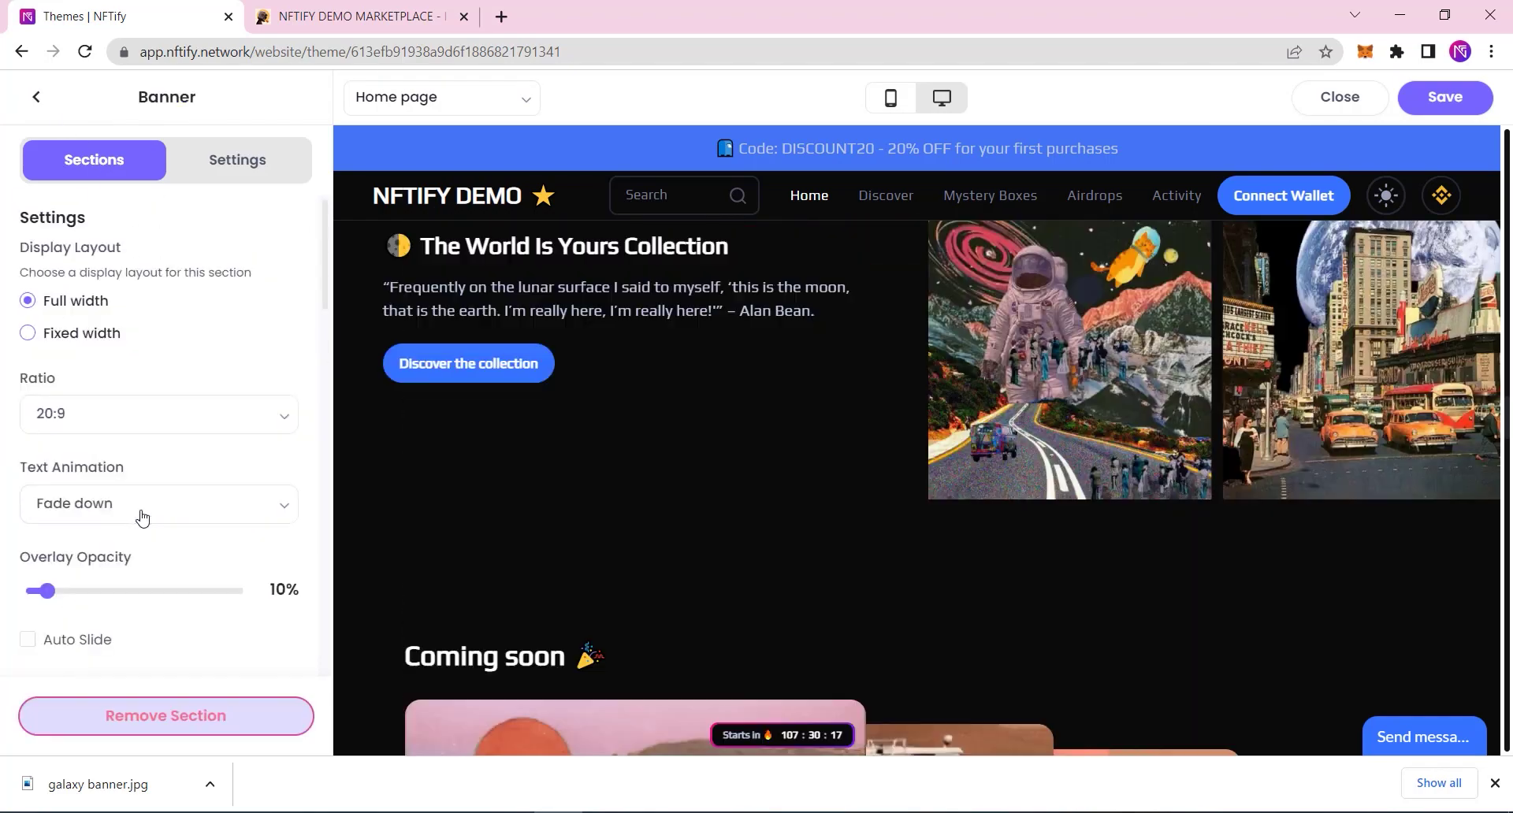
{"action": "scroll", "coordinate": [180, 599], "scroll_direction": "down", "scroll_amount": 2}
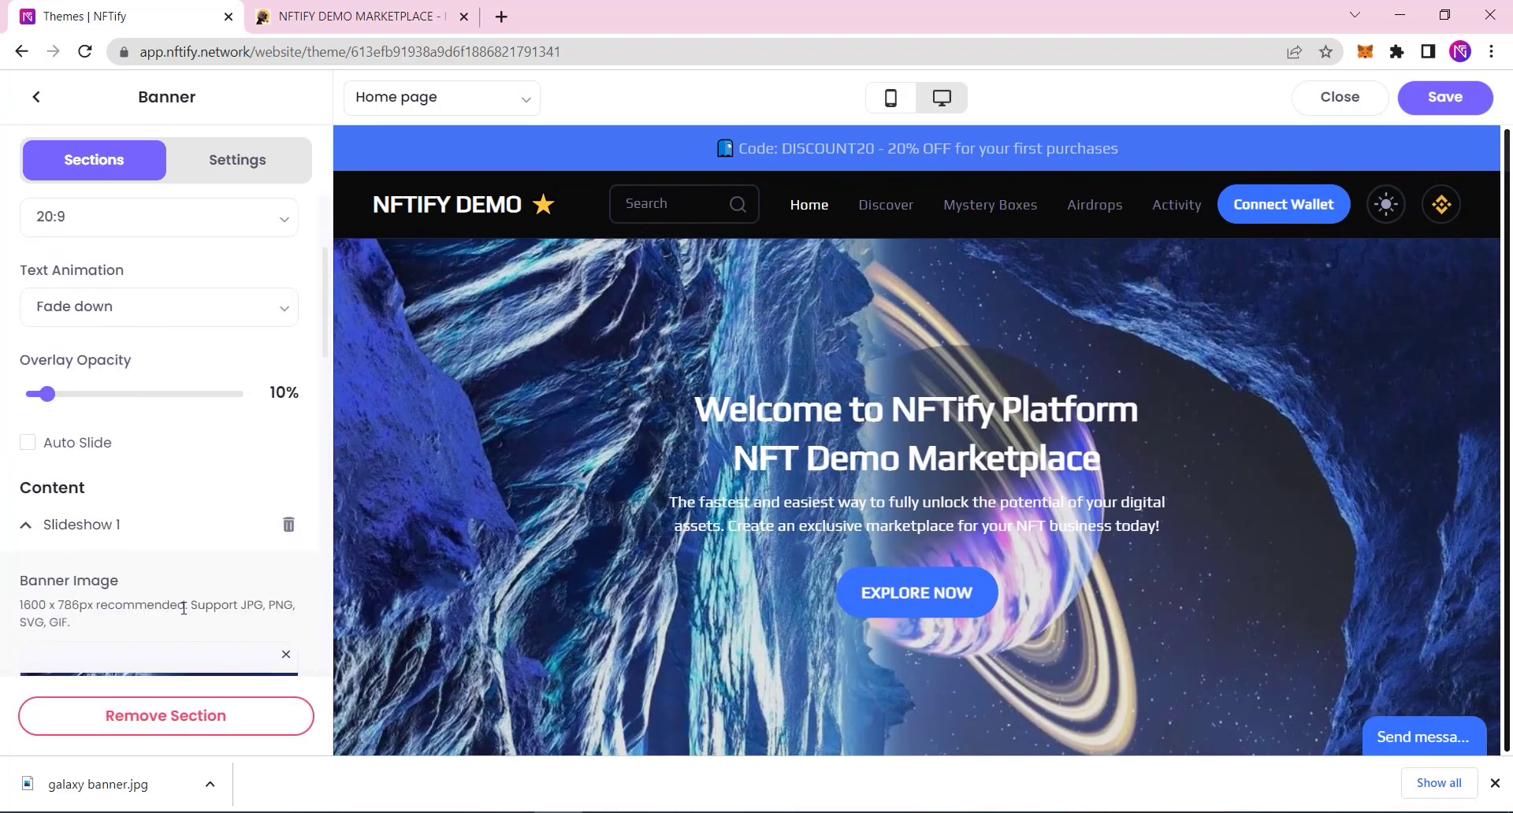
{"action": "left_click", "coordinate": [102, 526]}
{"action": "left_click", "coordinate": [80, 526]}
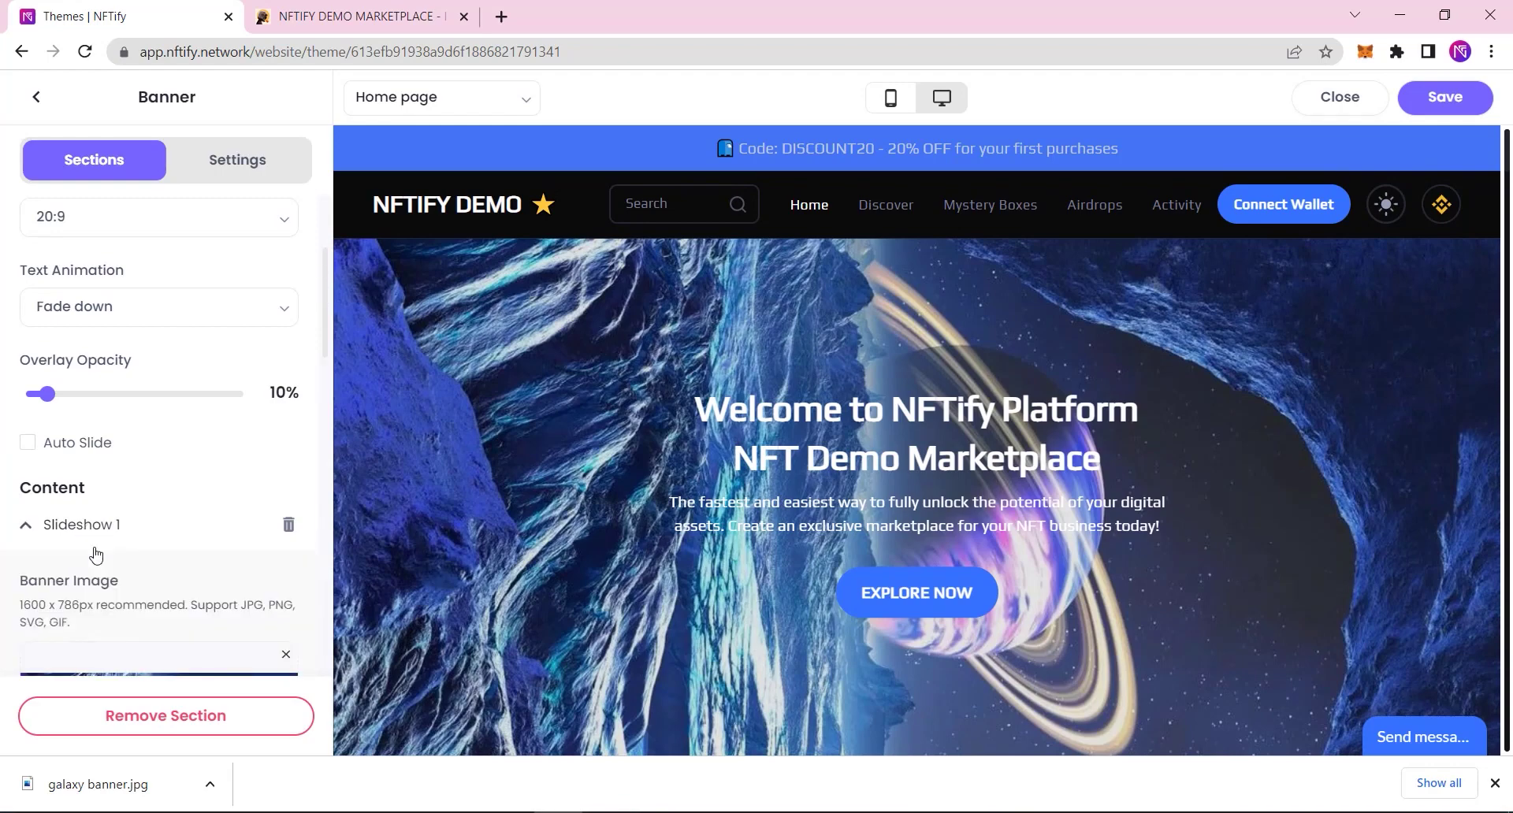
{"action": "scroll", "coordinate": [138, 631], "scroll_direction": "down", "scroll_amount": 2}
{"action": "left_click", "coordinate": [145, 561]}
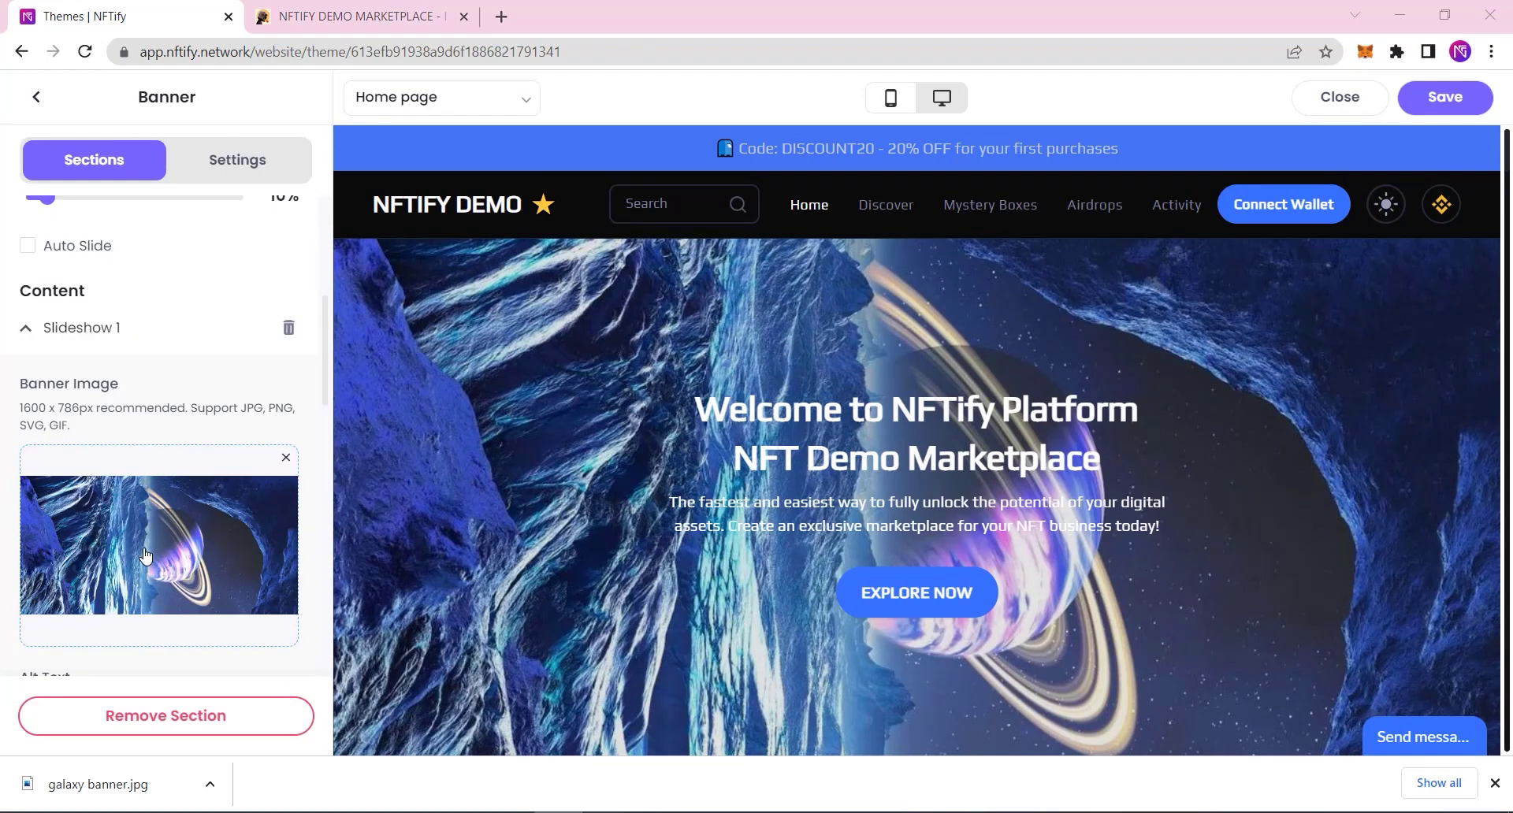
{"action": "double_click", "coordinate": [236, 228]}
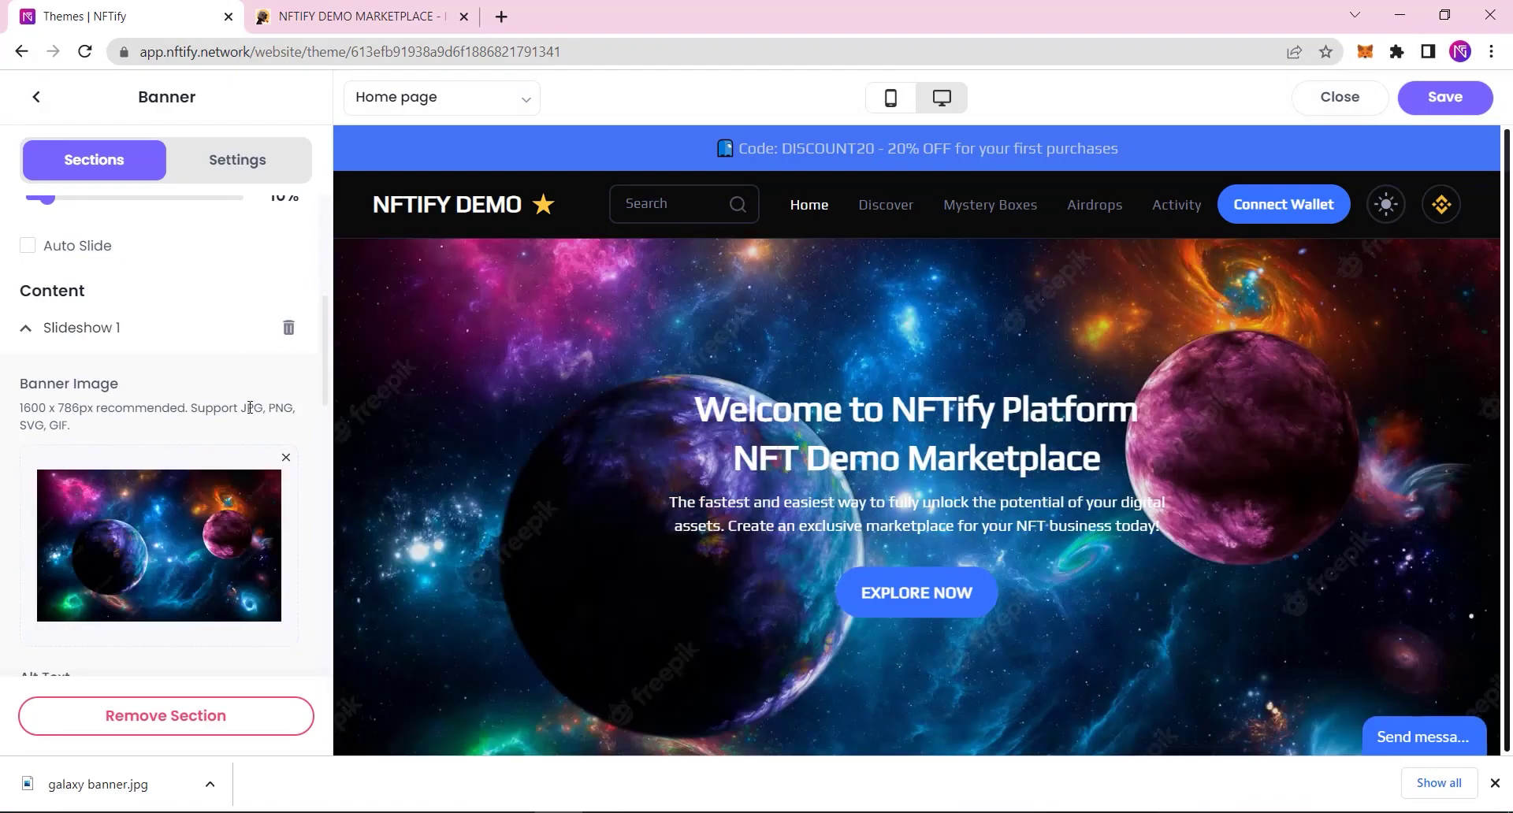
{"action": "left_click", "coordinate": [1451, 105]}
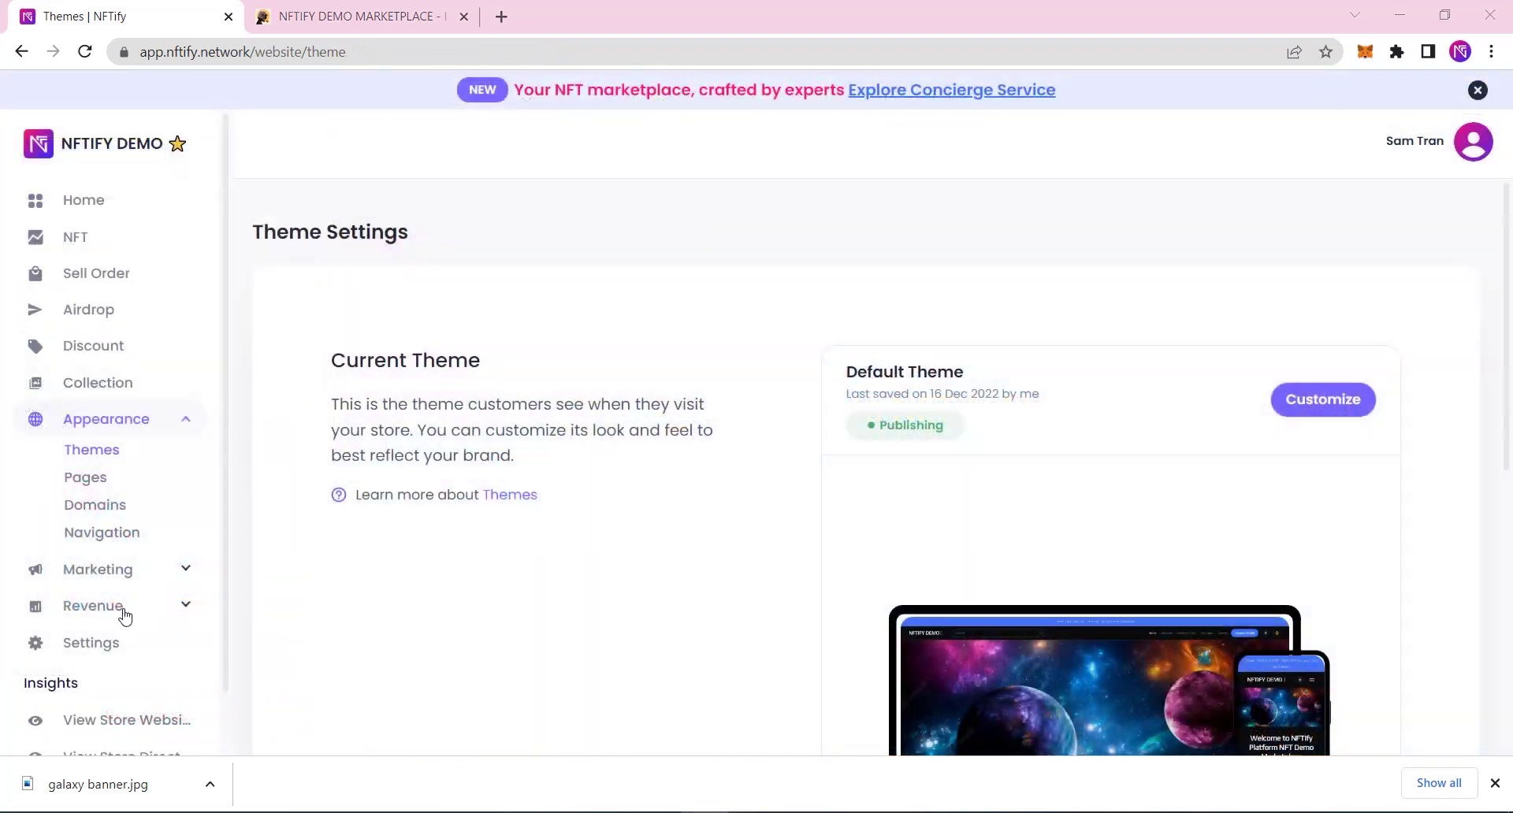
Step: Go from Settings to the Collaborators management page
{"action": "left_click", "coordinate": [95, 646]}
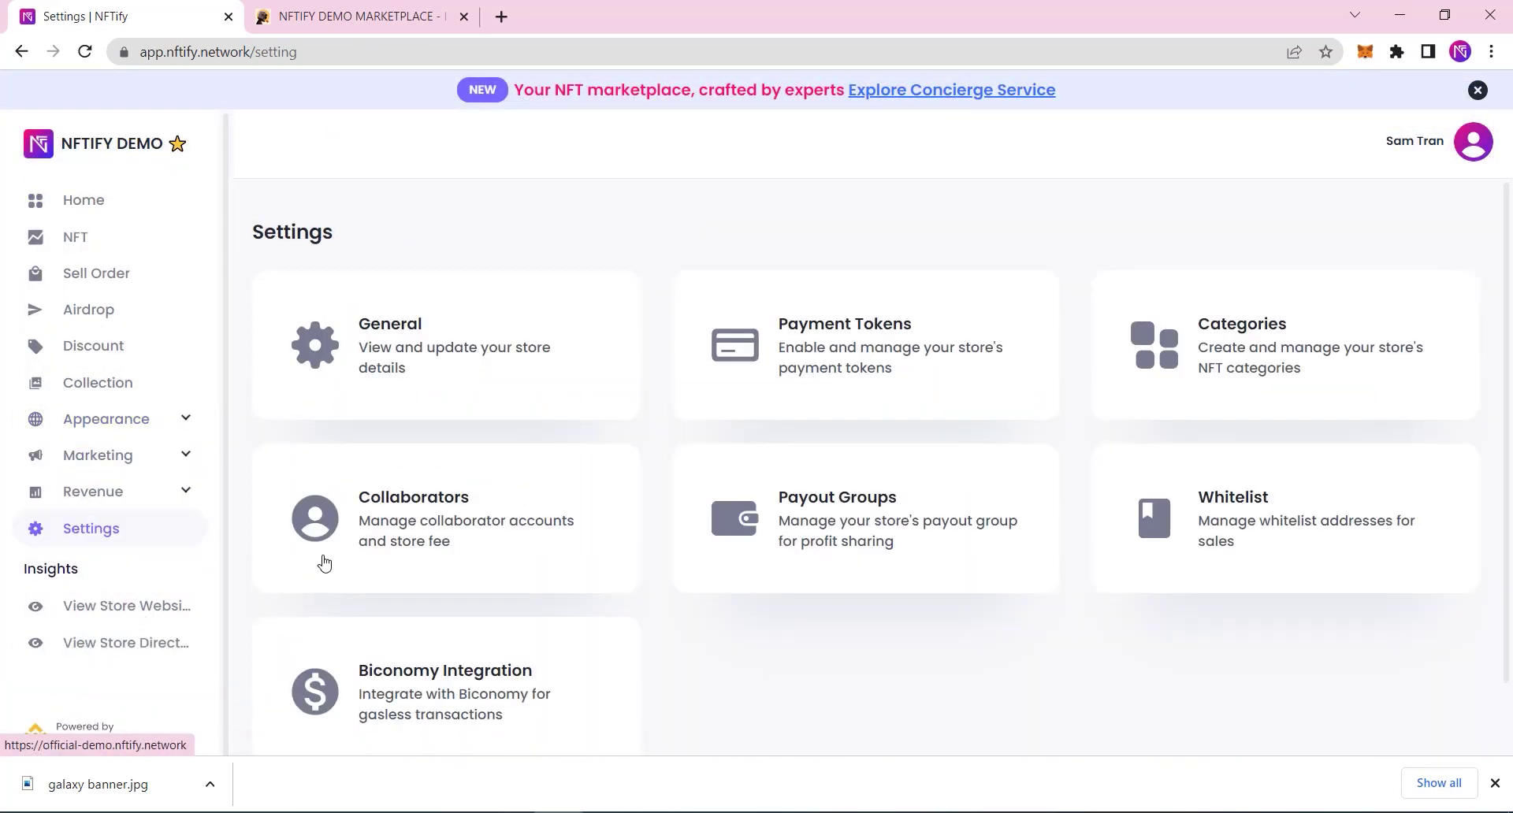
{"action": "left_click", "coordinate": [379, 551]}
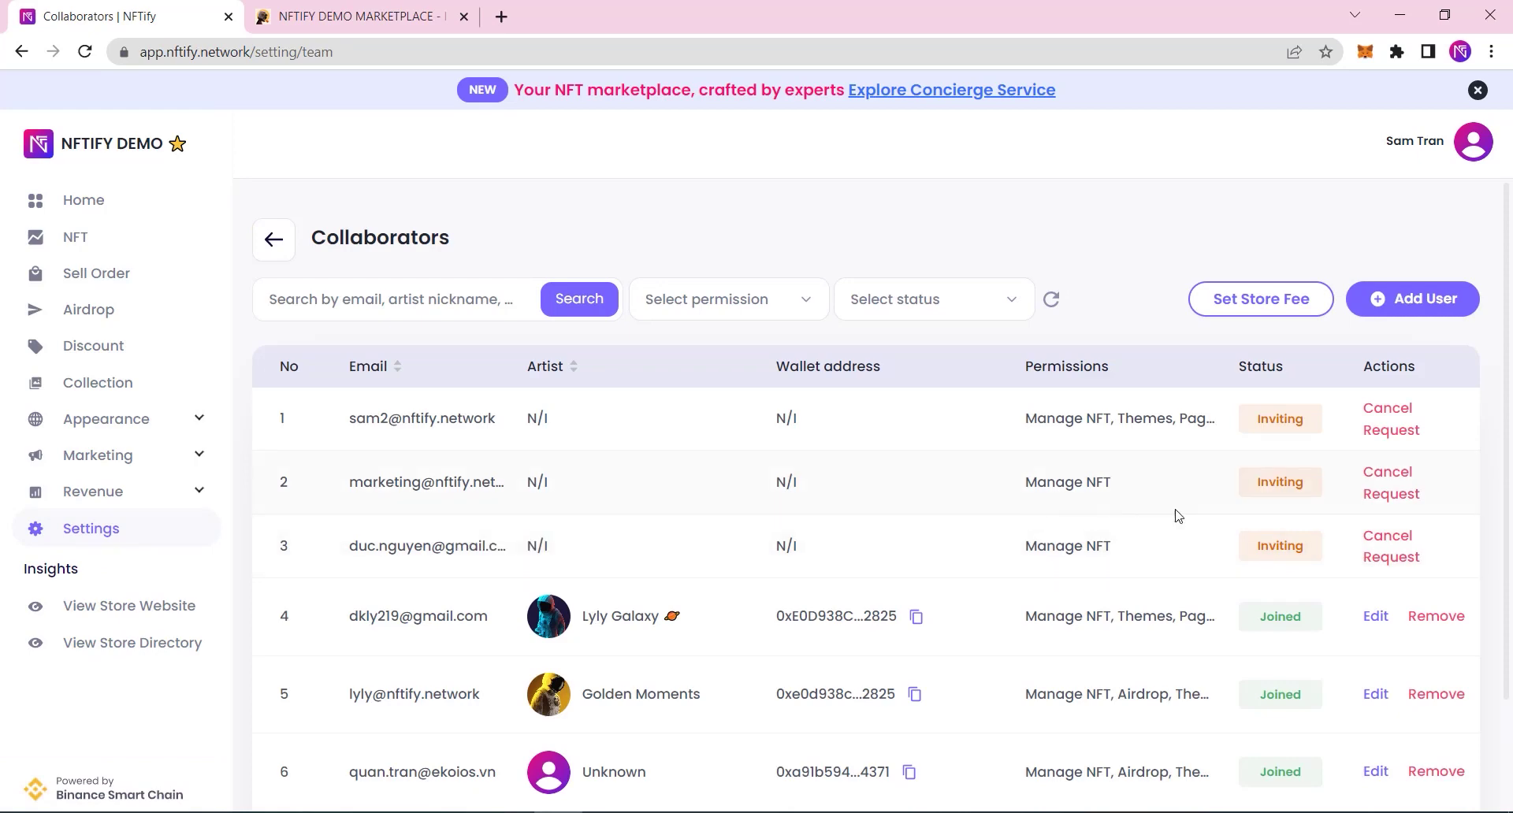
{"action": "scroll", "coordinate": [1177, 524], "scroll_direction": "down", "scroll_amount": 2}
{"action": "scroll", "coordinate": [1177, 524], "scroll_direction": "up", "scroll_amount": 2}
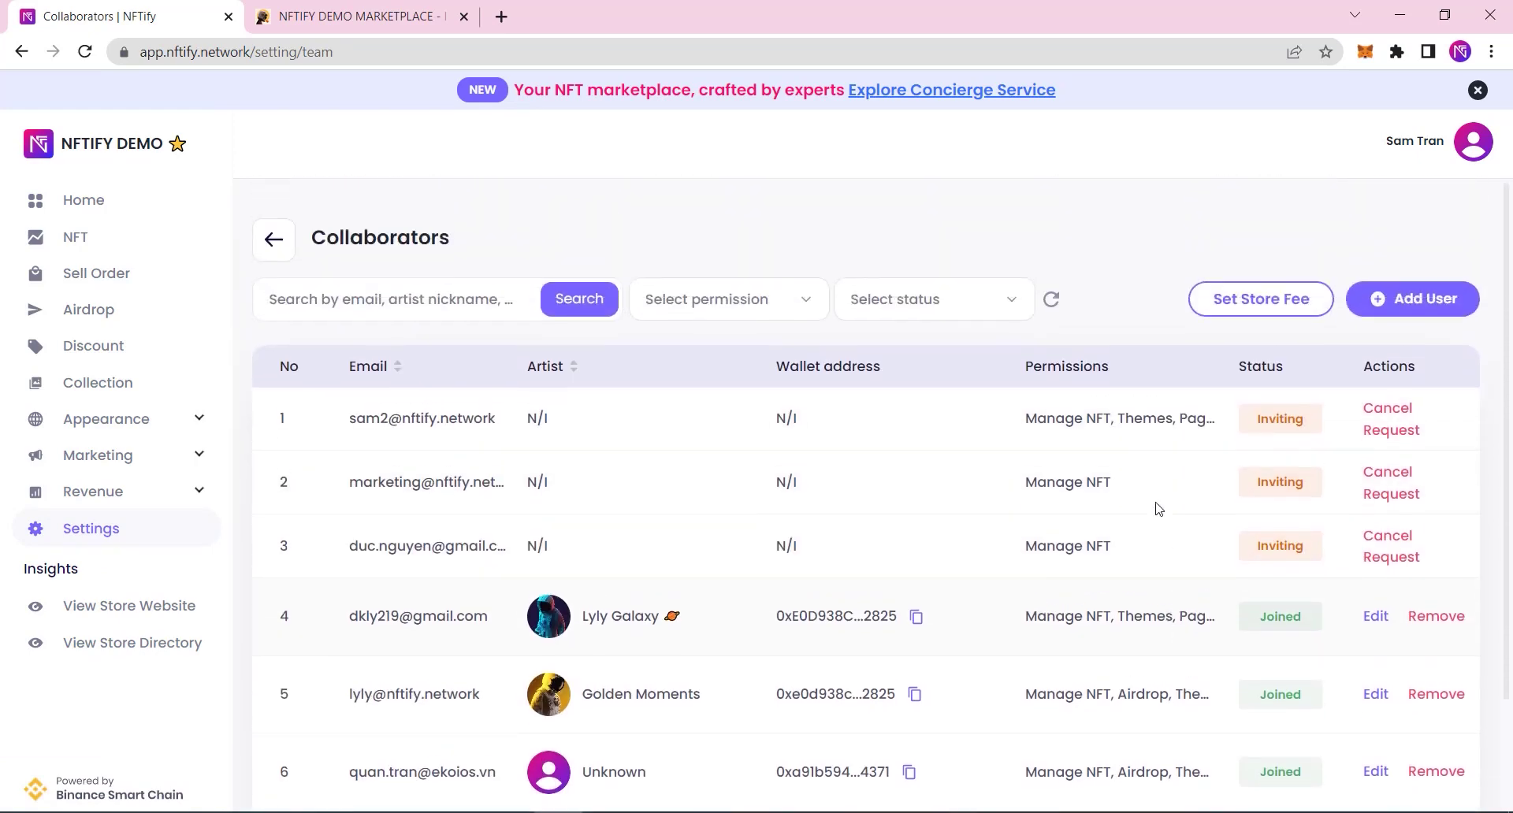
Step: Filter collaborators by Inviting, then Joined, then back to All
{"action": "left_click", "coordinate": [914, 301]}
{"action": "left_click", "coordinate": [908, 384]}
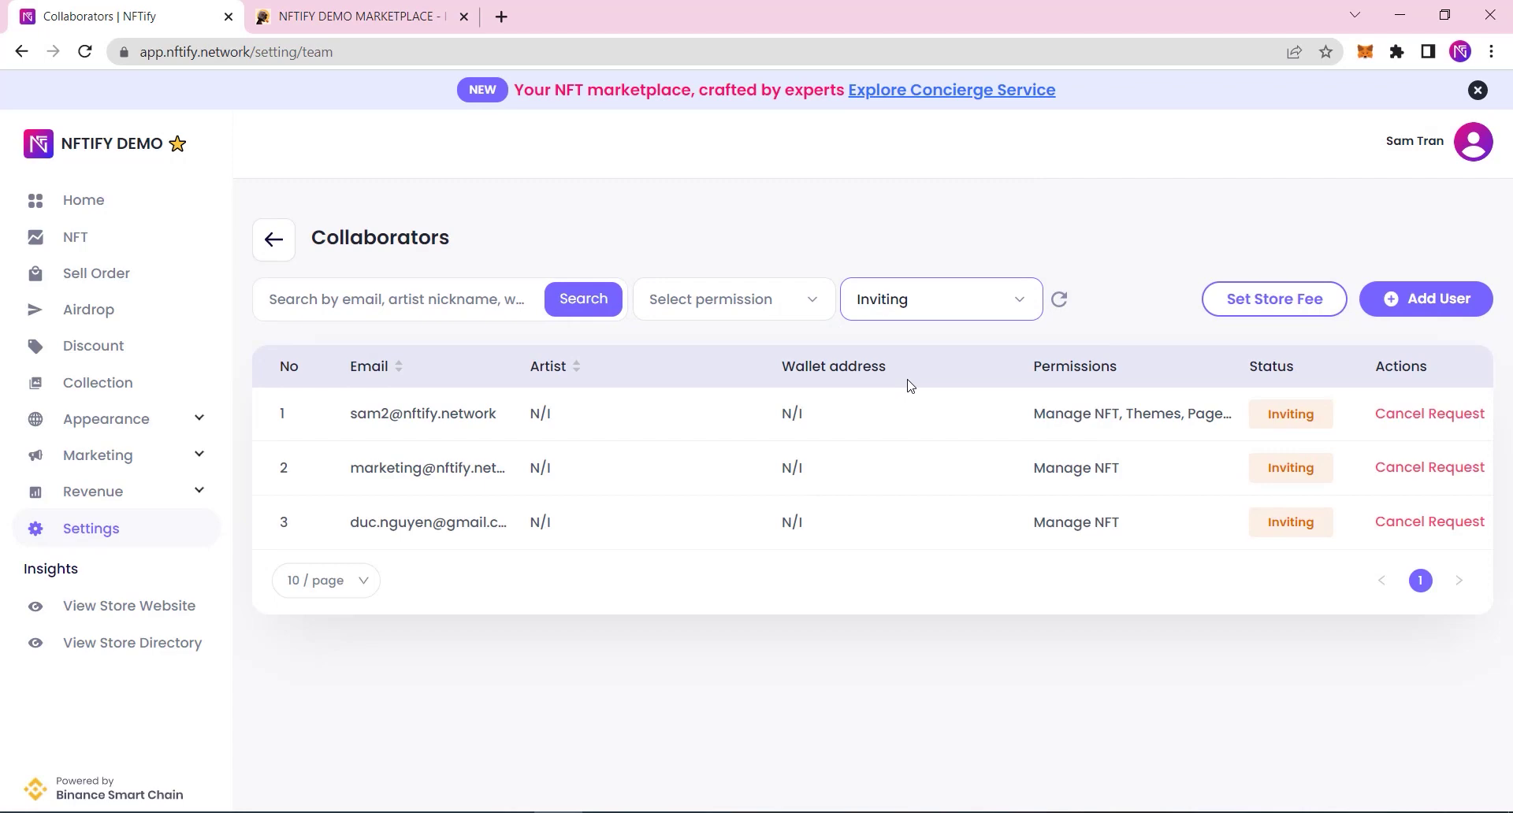
{"action": "left_click", "coordinate": [922, 313]}
{"action": "left_click", "coordinate": [906, 424]}
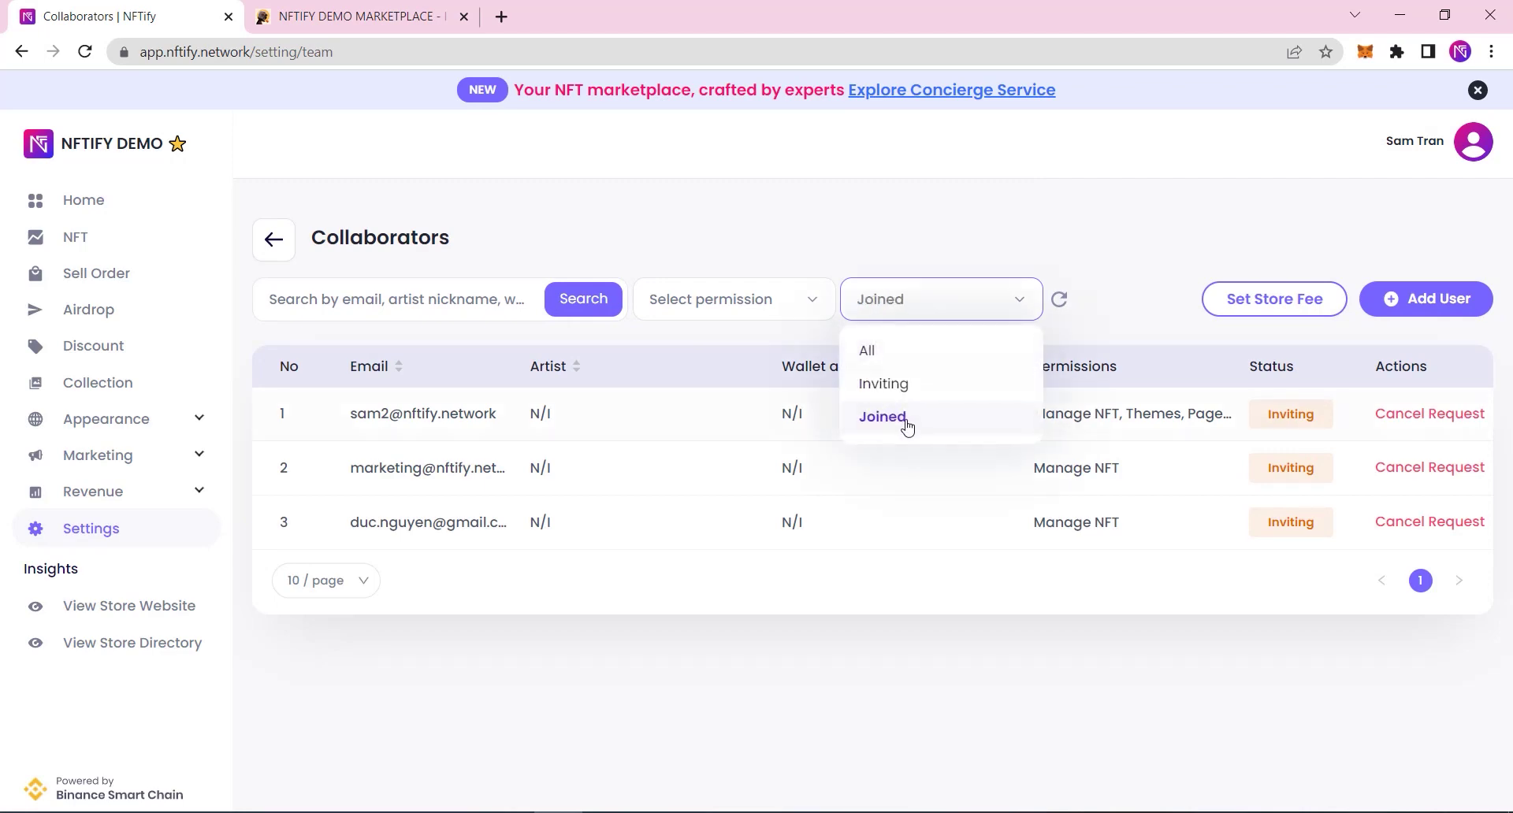
{"action": "left_click", "coordinate": [918, 311]}
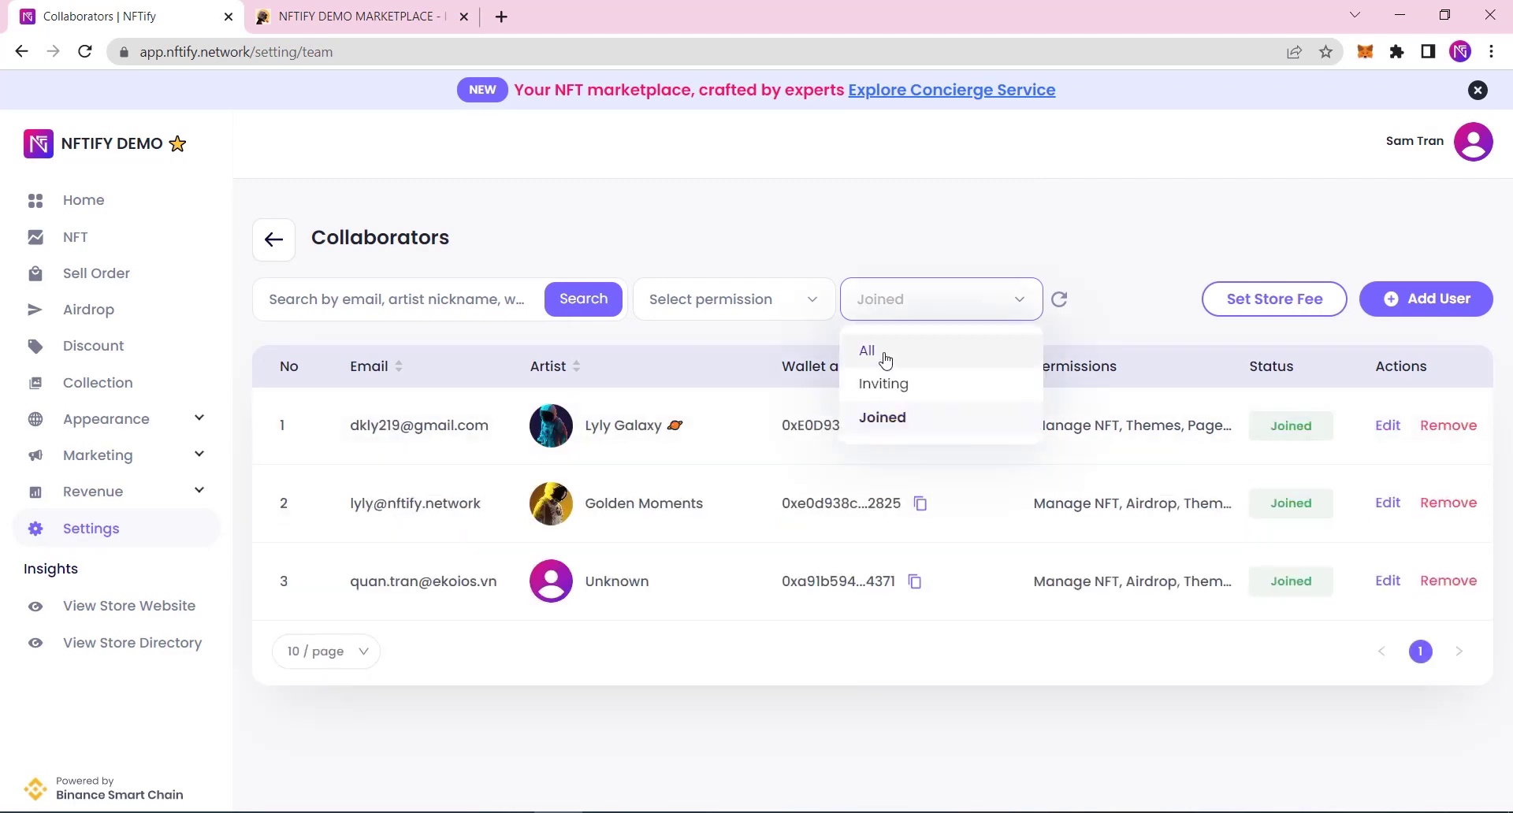
{"action": "left_click", "coordinate": [885, 353]}
Step: Start a new collaborator invitation and enter the collaborator's e-mail address
{"action": "left_click", "coordinate": [1415, 300]}
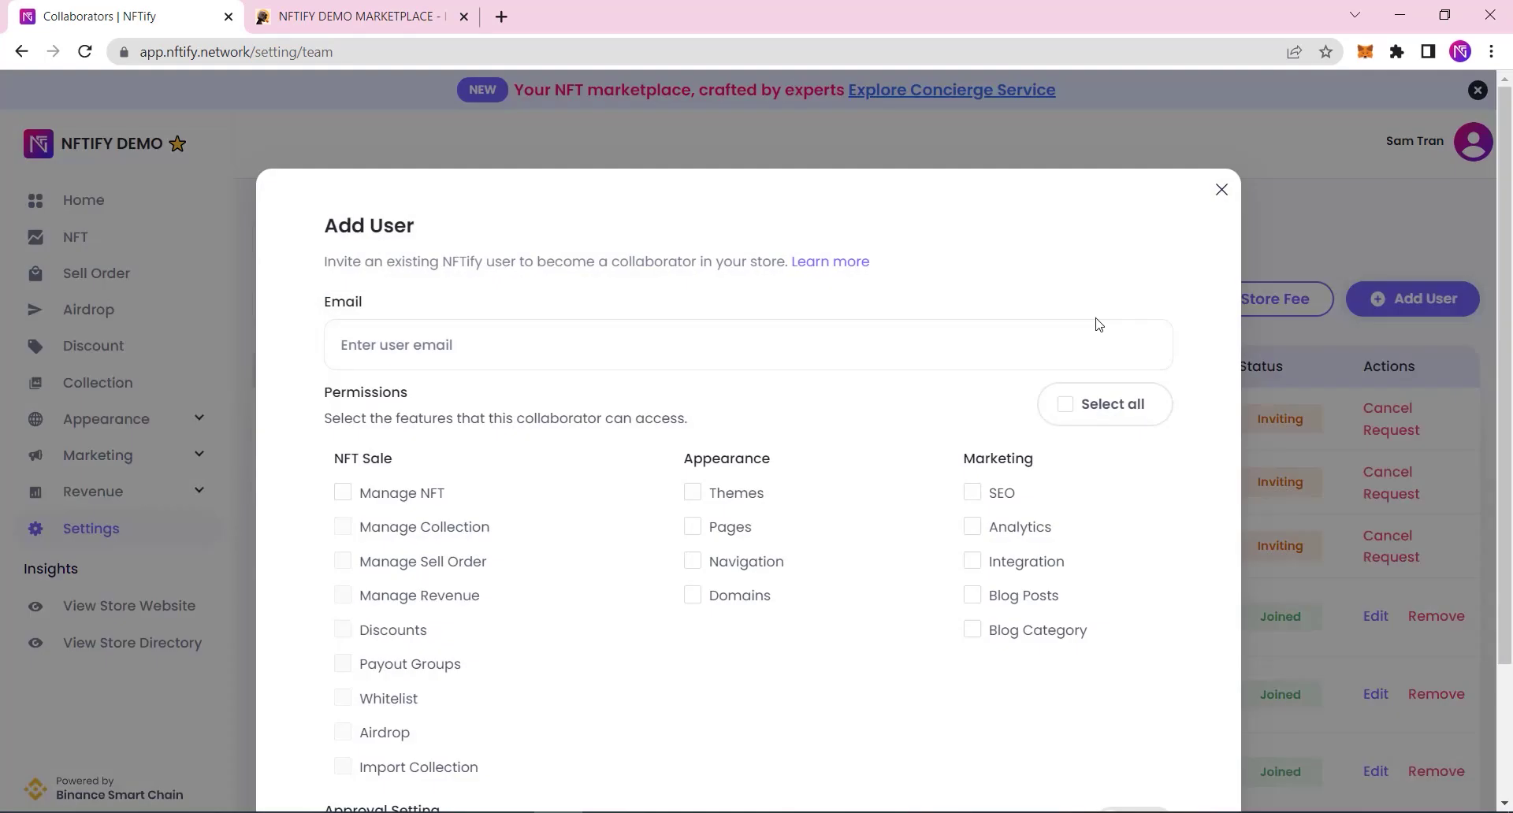
{"action": "left_click", "coordinate": [611, 344]}
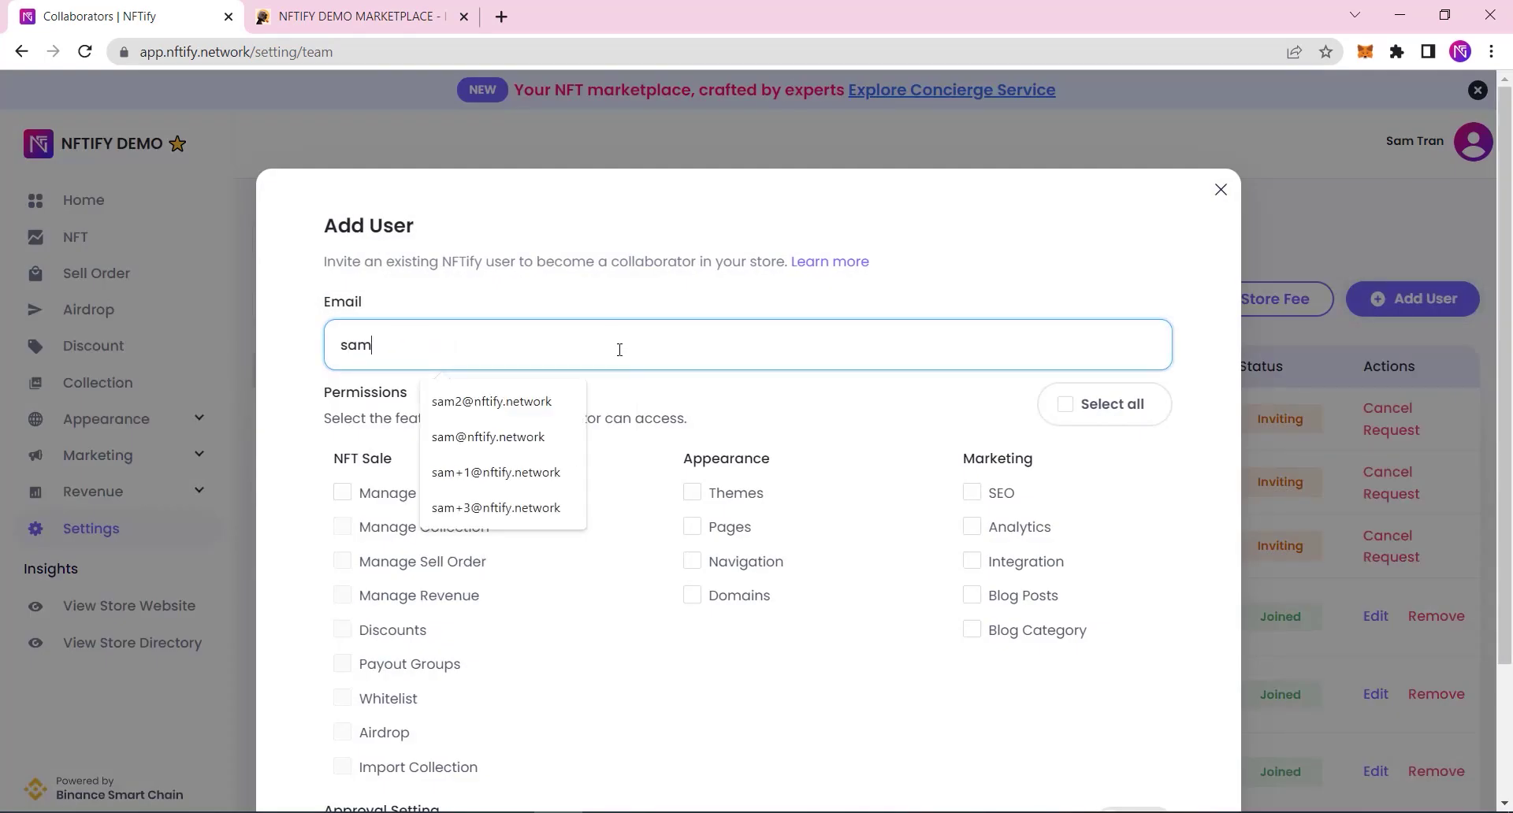
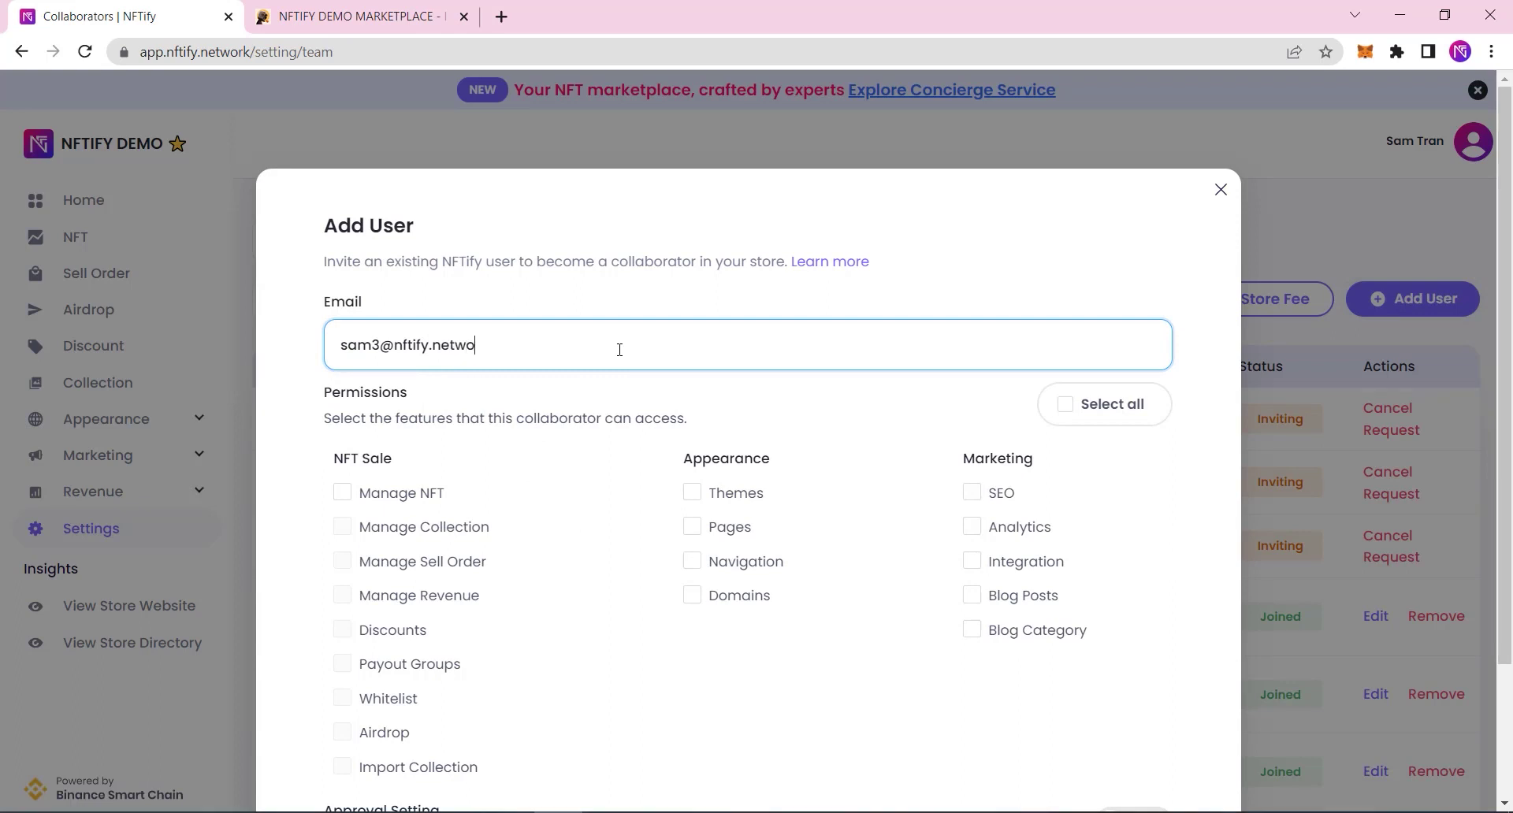
Step: Grant Themes, Navigation, SEO, Analytics, Integration and Blog Posts permissions and send the invitation
{"action": "left_click", "coordinate": [692, 495]}
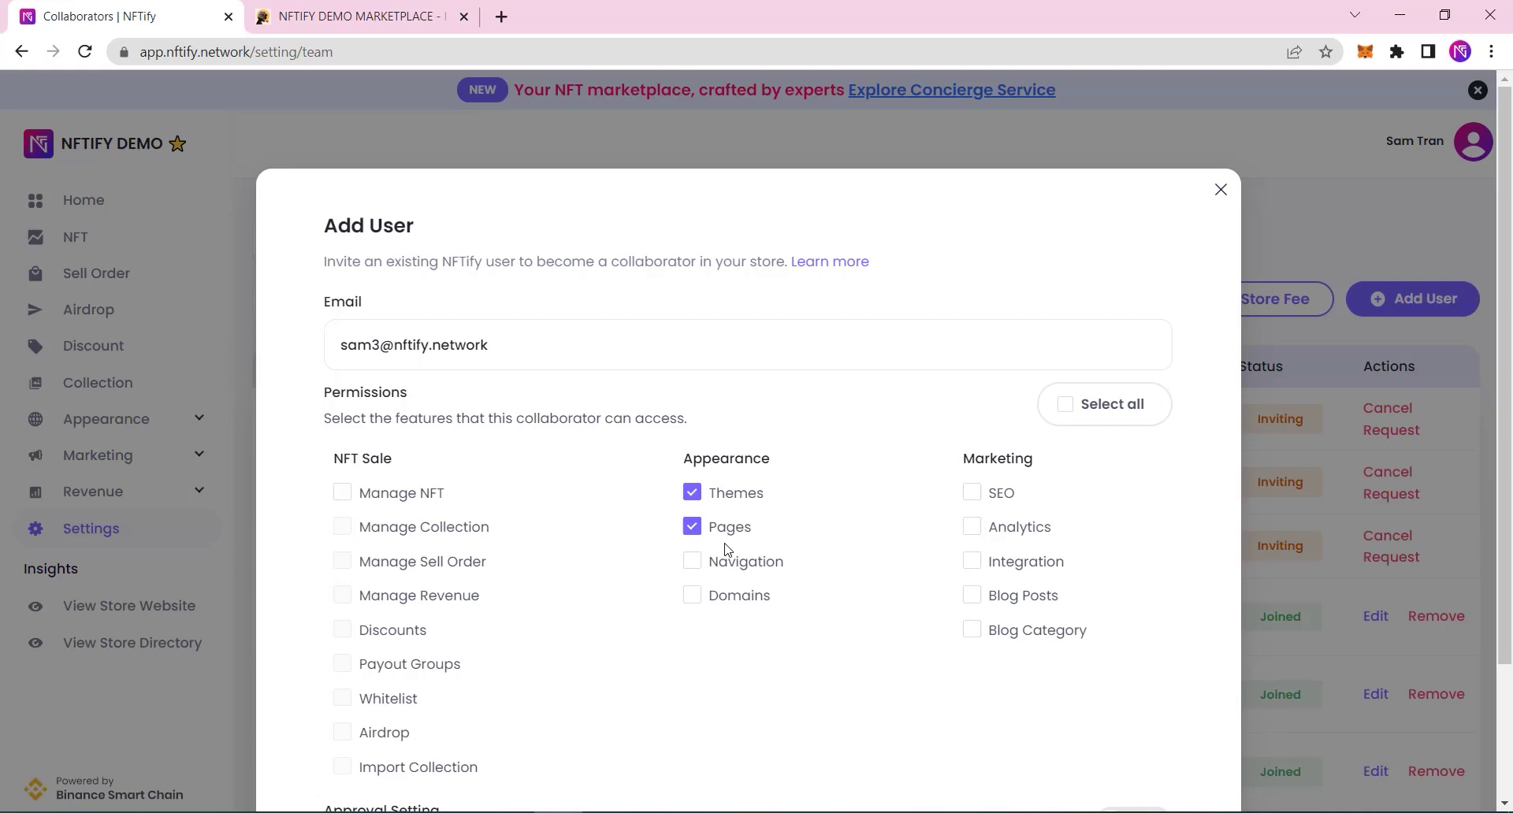
{"action": "left_click", "coordinate": [692, 561]}
{"action": "left_click", "coordinate": [972, 493]}
{"action": "left_click", "coordinate": [975, 530]}
{"action": "left_click", "coordinate": [974, 563]}
{"action": "left_click", "coordinate": [974, 596]}
{"action": "scroll", "coordinate": [1127, 605], "scroll_direction": "down", "scroll_amount": 1}
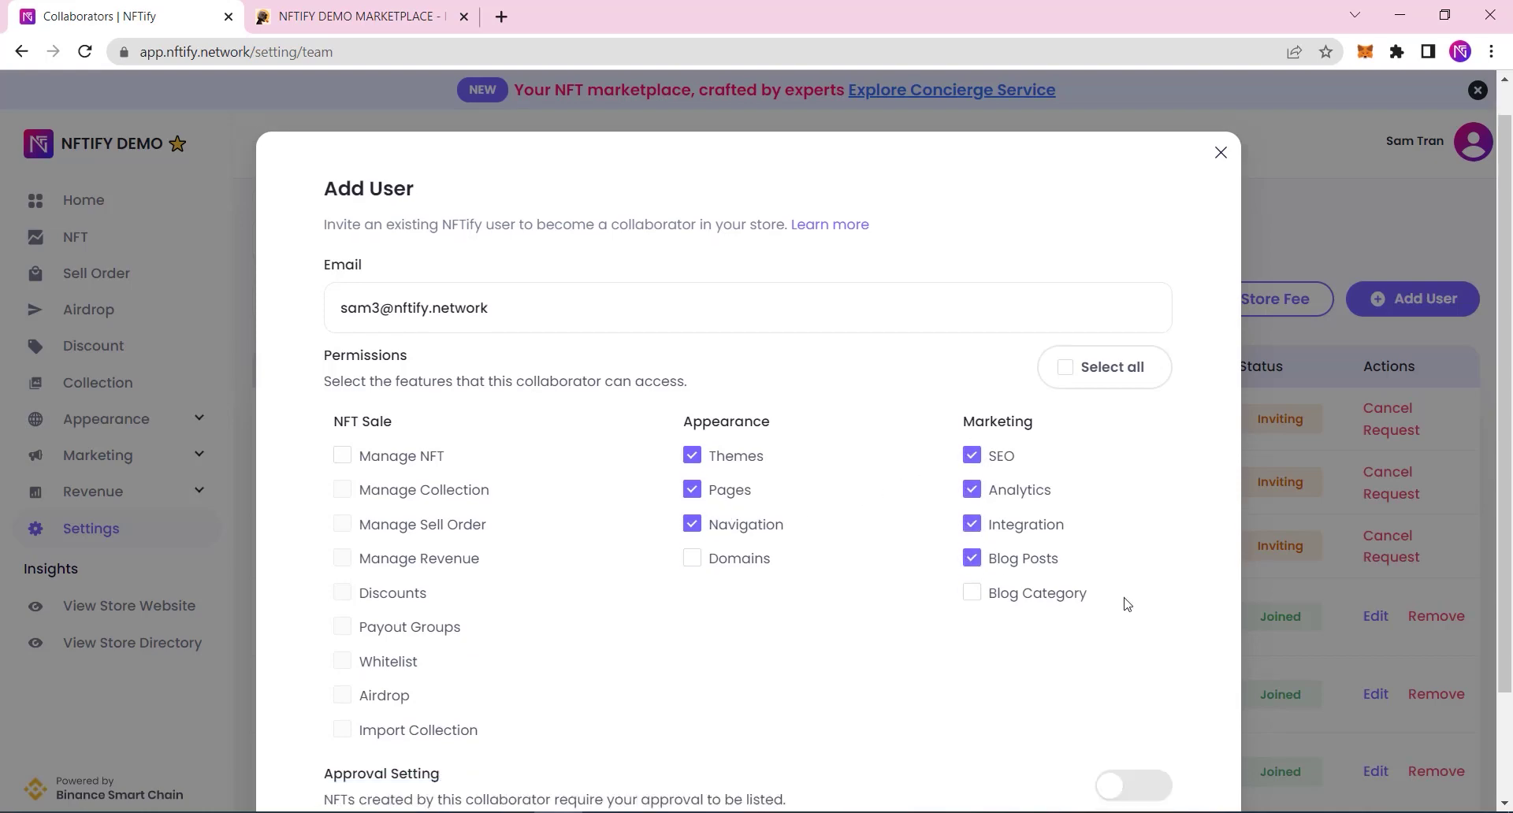
{"action": "scroll", "coordinate": [1127, 605], "scroll_direction": "down", "scroll_amount": 2}
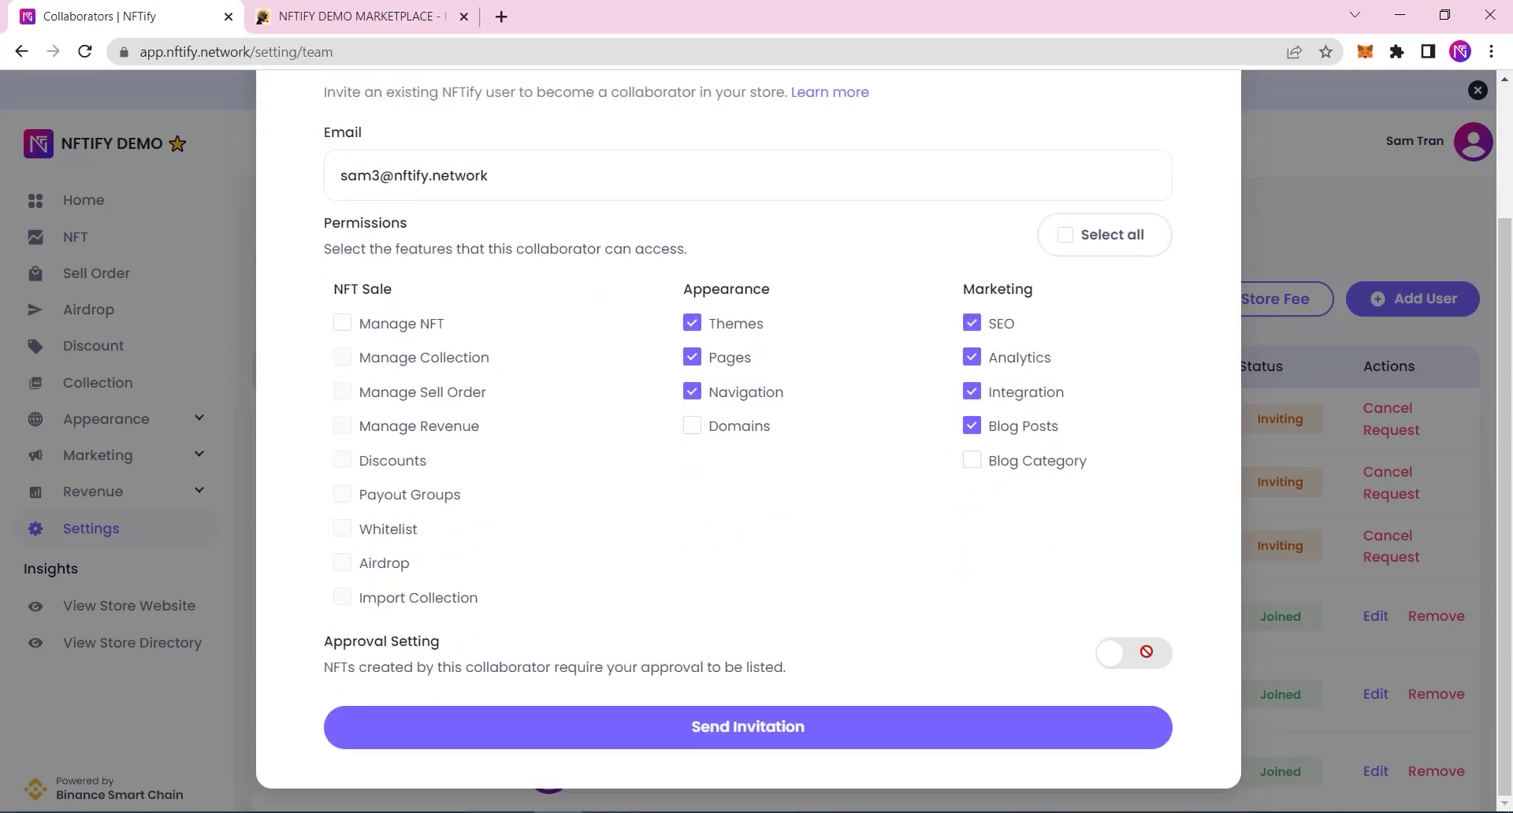
{"action": "left_click", "coordinate": [1087, 731]}
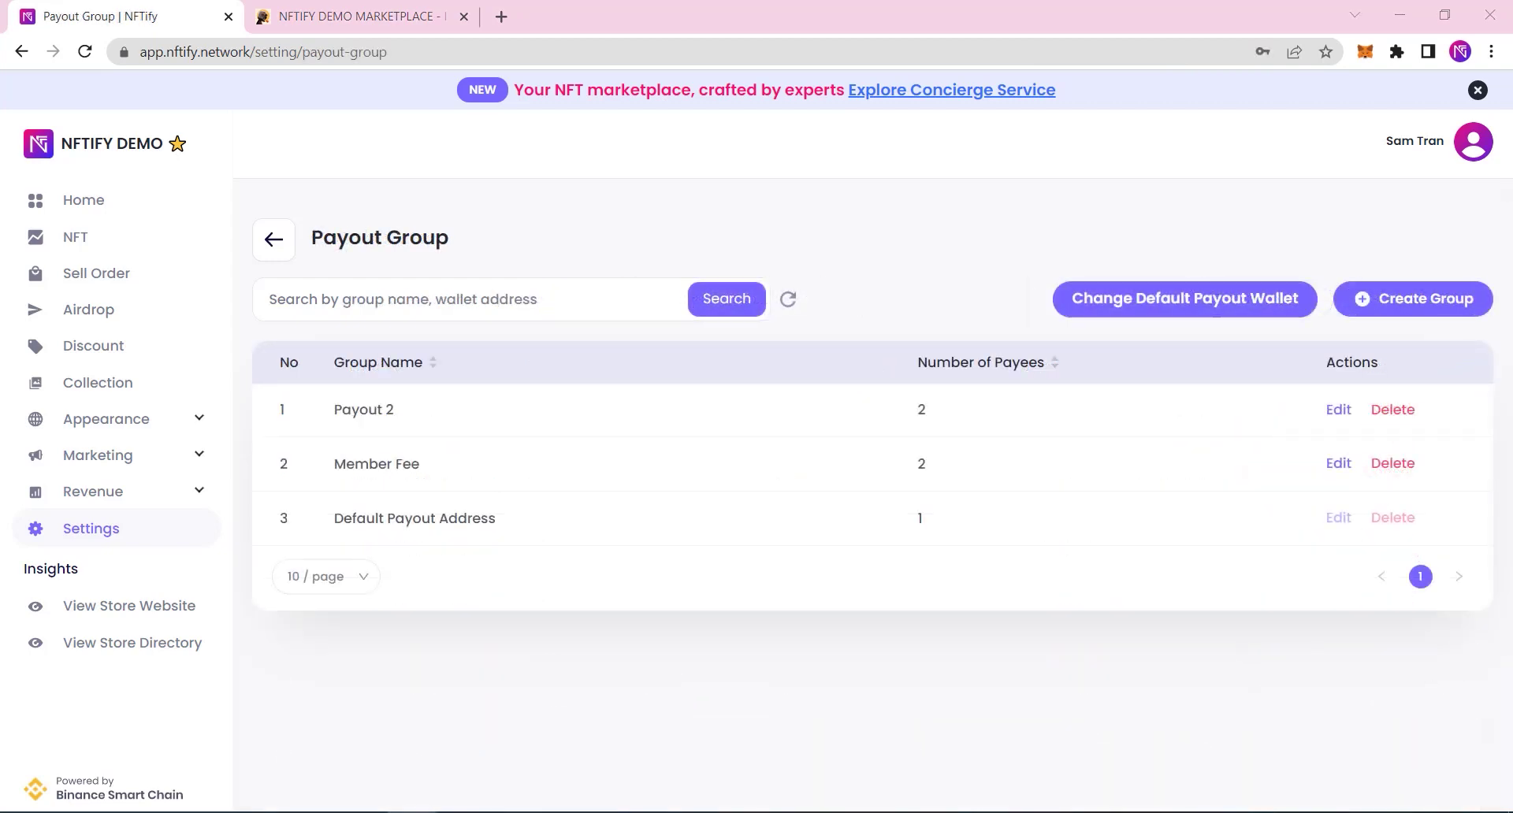
Step: Open the Marketing Analytics settings and inspect the Google Analytics tracking ID
{"action": "left_click", "coordinate": [110, 459]}
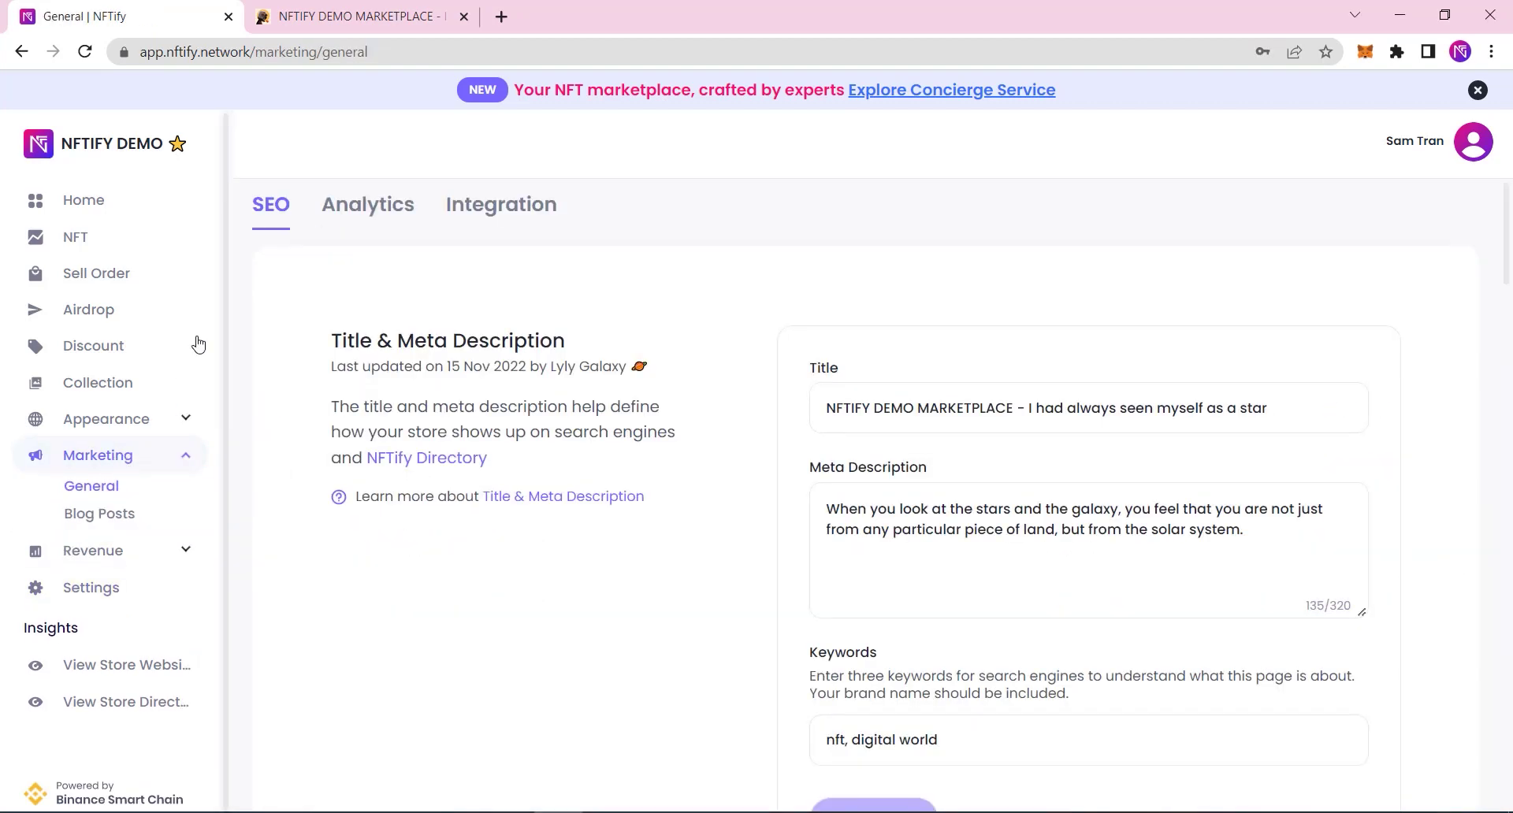
{"action": "left_click", "coordinate": [374, 220]}
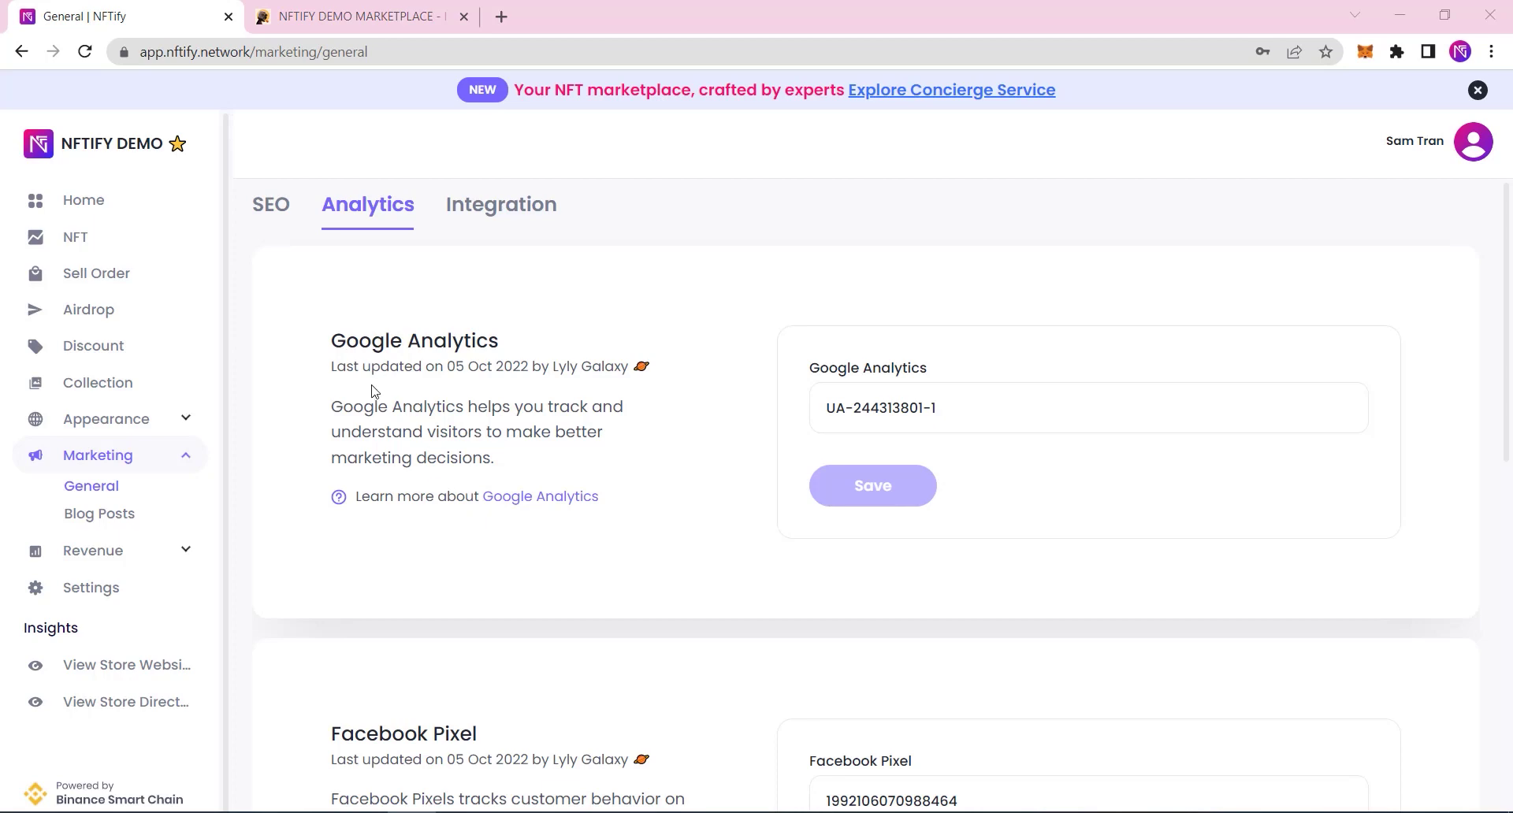
{"action": "left_click_drag", "start_coordinate": [1006, 413], "coordinate": [764, 424]}
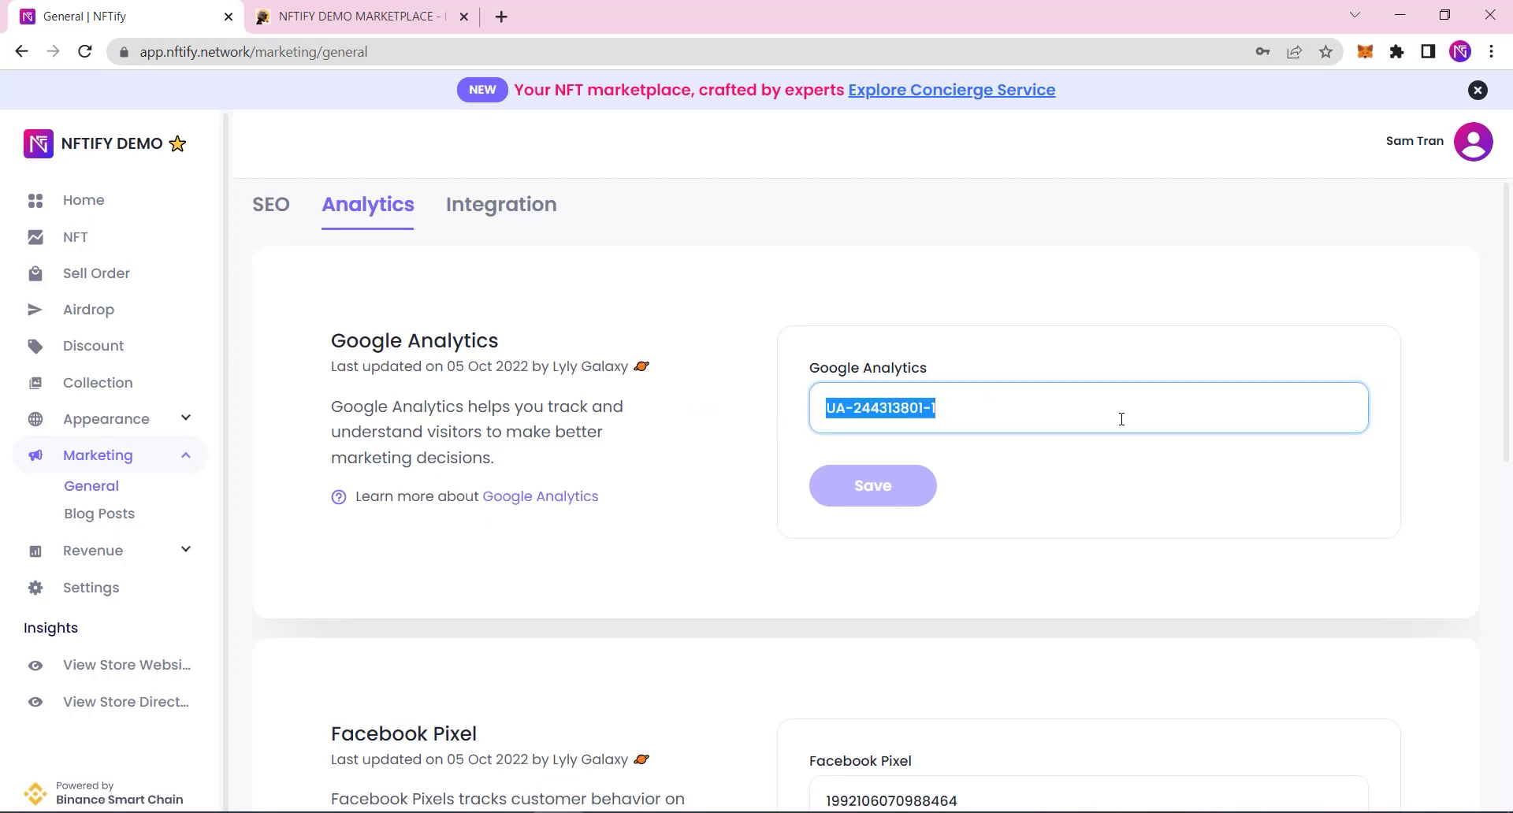
{"action": "left_click", "coordinate": [1107, 490]}
Step: Inspect the Facebook Pixel and Google Tag Manager IDs unchanged, then open General Settings
{"action": "scroll", "coordinate": [1106, 487], "scroll_direction": "down", "scroll_amount": 4}
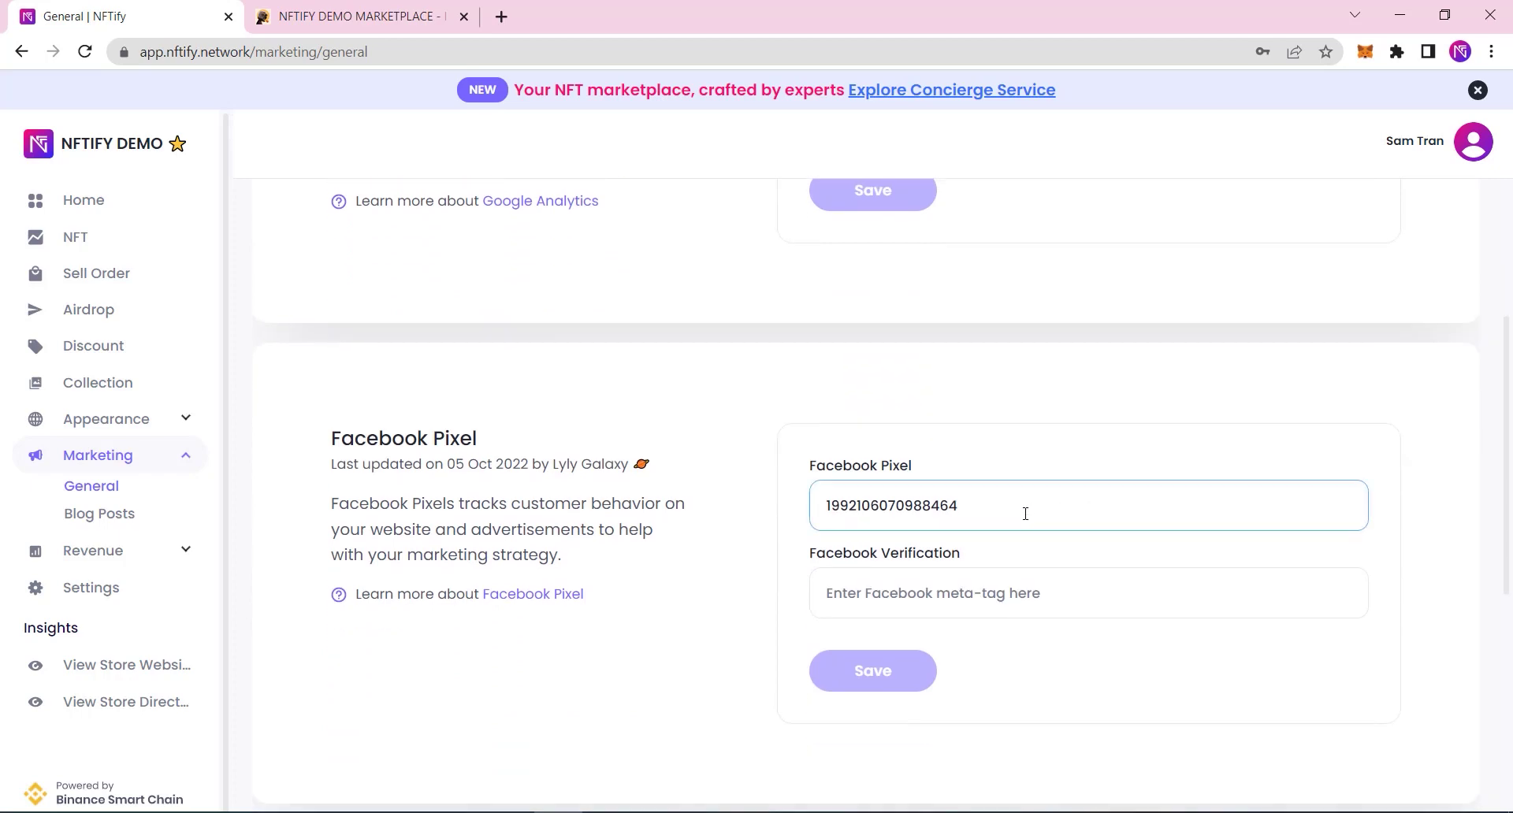
{"action": "left_click_drag", "start_coordinate": [1020, 512], "coordinate": [756, 517]}
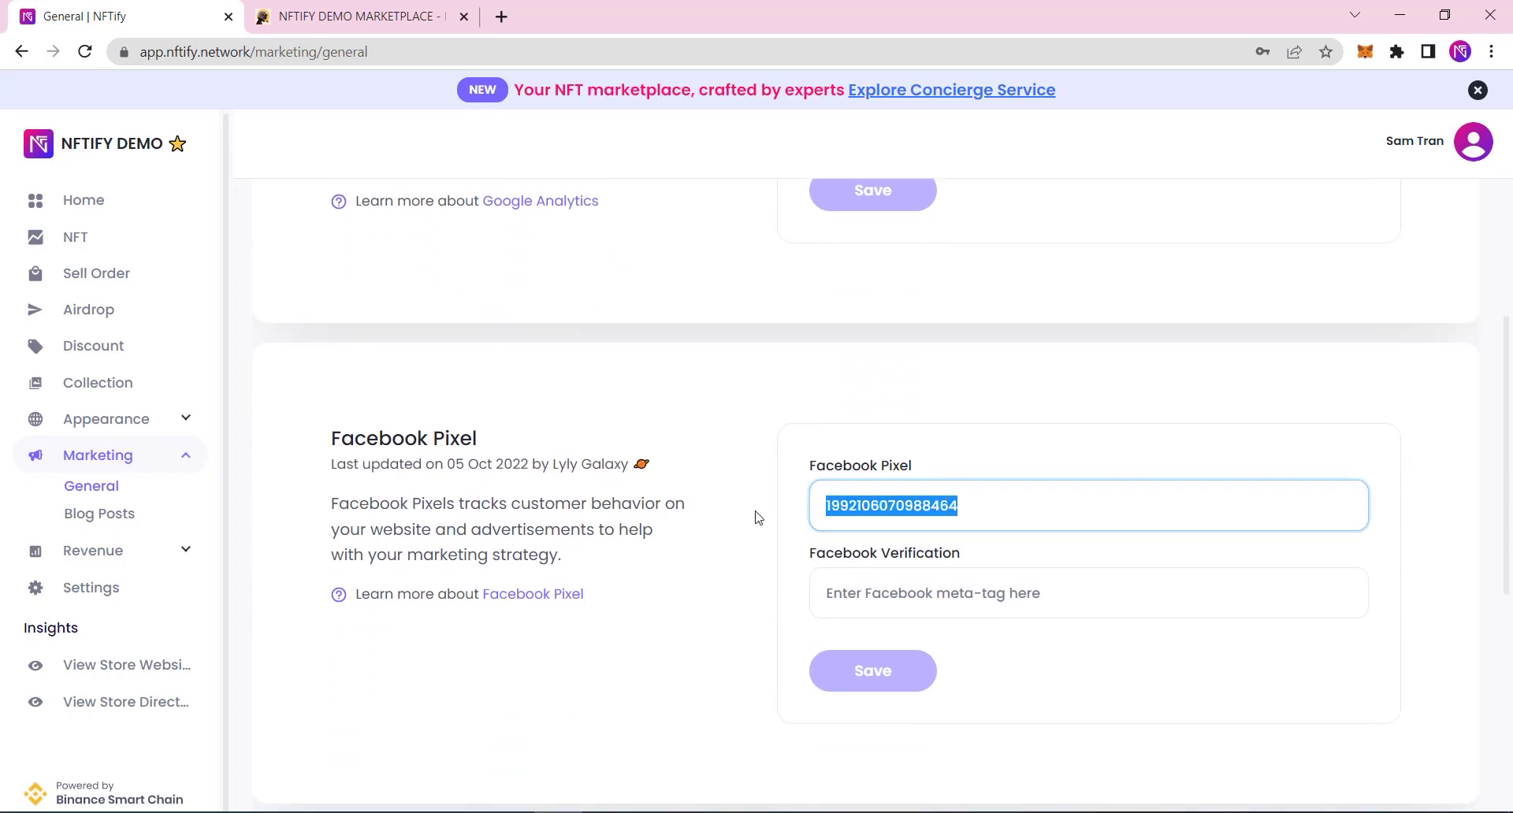
{"action": "left_click", "coordinate": [1099, 504]}
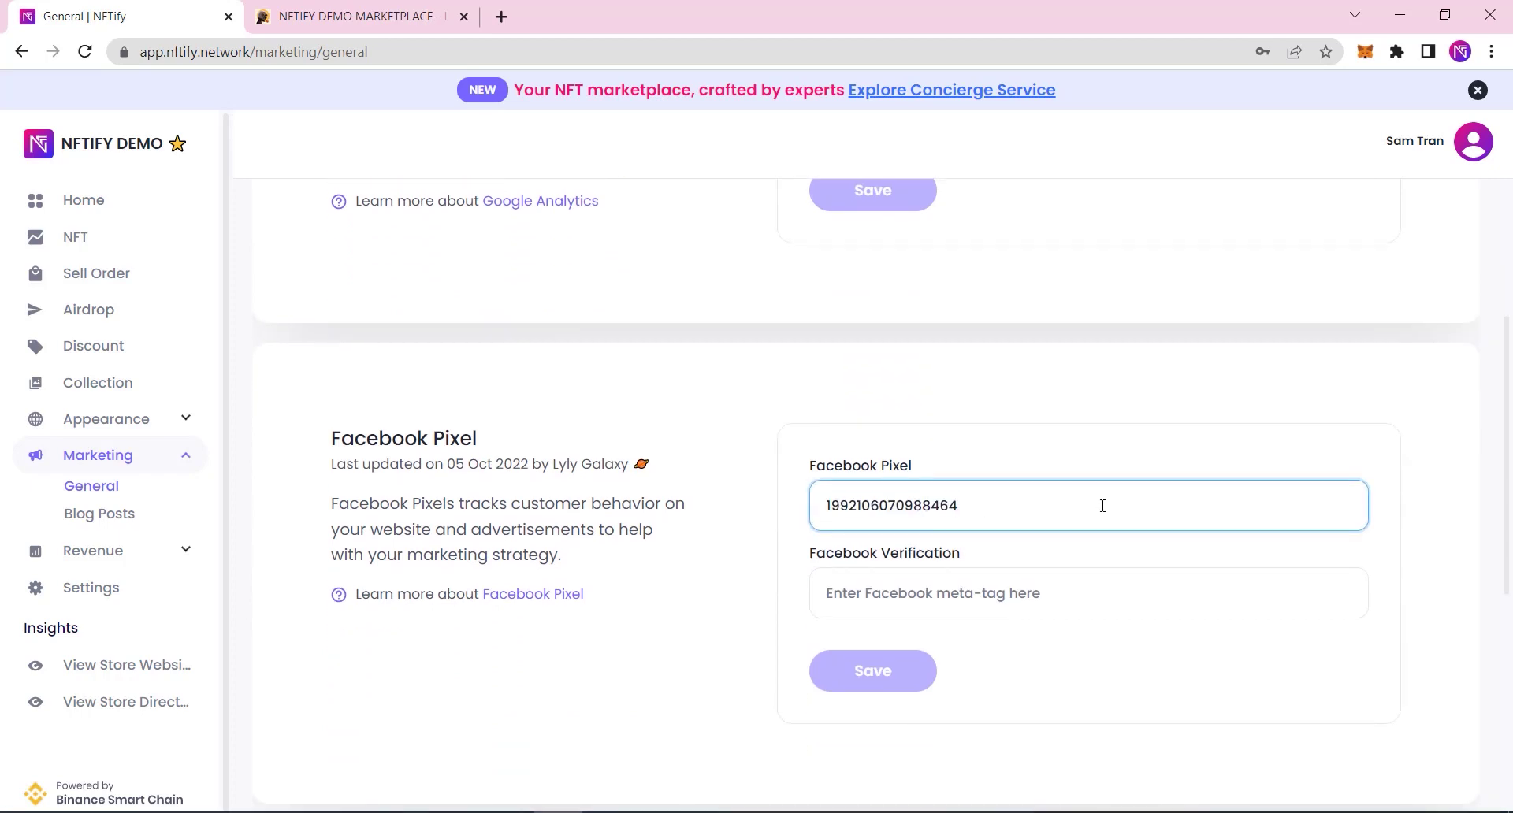
{"action": "scroll", "coordinate": [1104, 510], "scroll_direction": "down", "scroll_amount": 5}
{"action": "scroll", "coordinate": [1104, 524], "scroll_direction": "up", "scroll_amount": 1}
{"action": "left_click_drag", "start_coordinate": [1104, 516], "coordinate": [725, 529]}
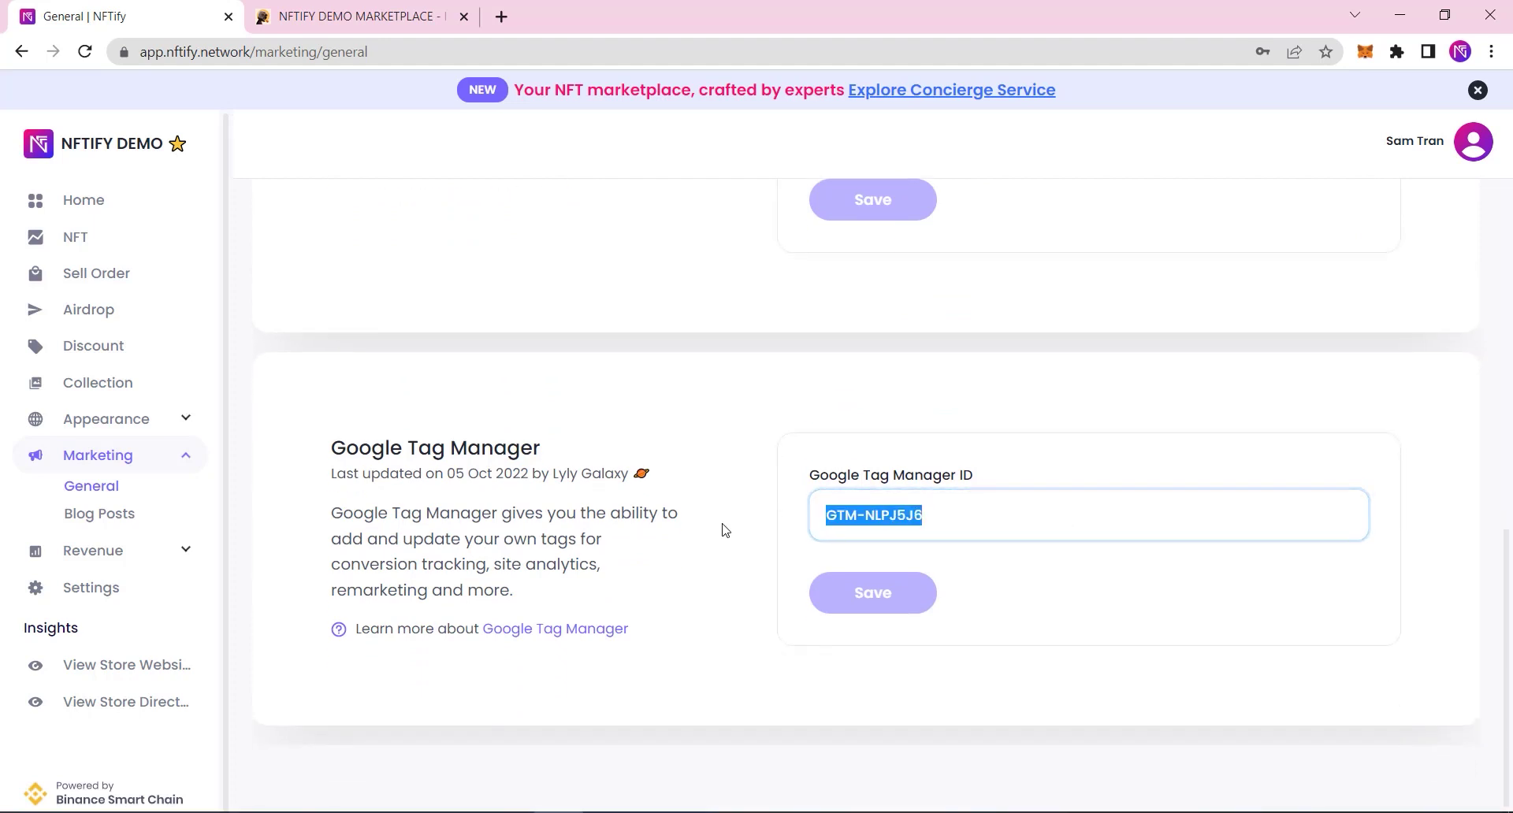
{"action": "left_click", "coordinate": [1193, 587]}
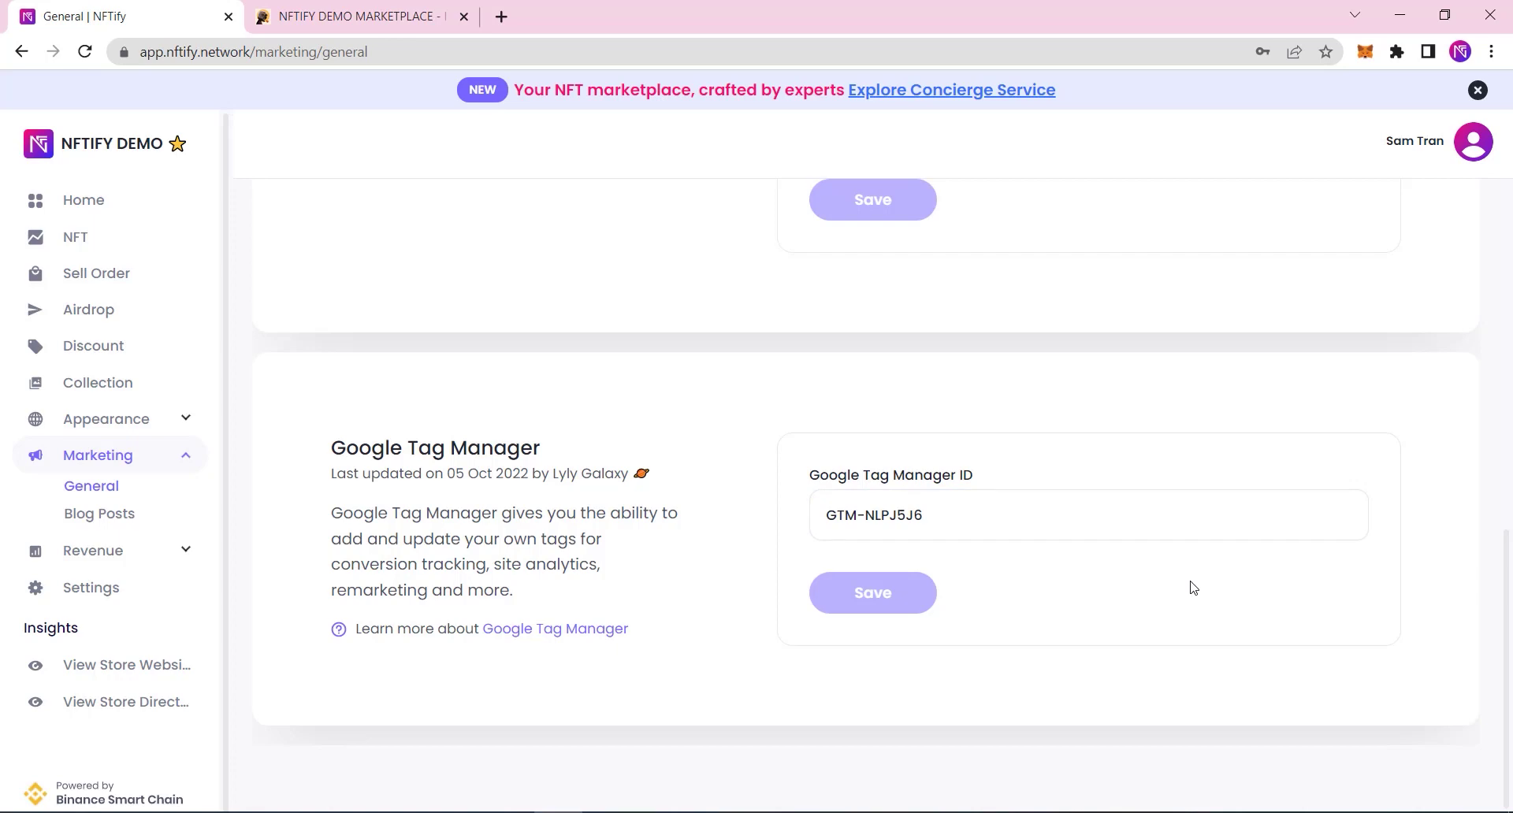
{"action": "left_click", "coordinate": [91, 587]}
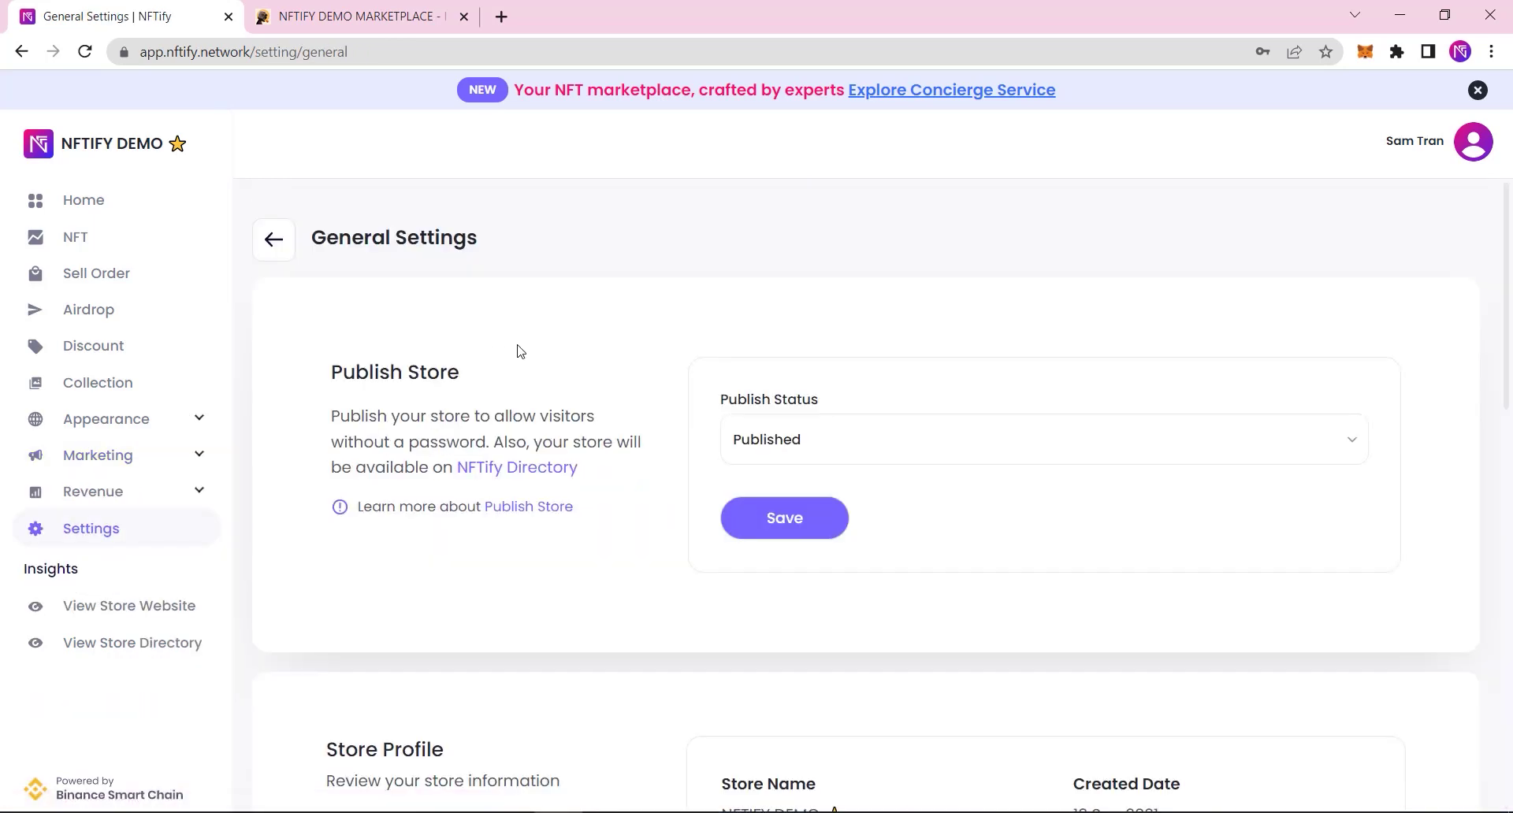
Step: Set the store's Publish Status to Published
{"action": "left_click", "coordinate": [891, 462]}
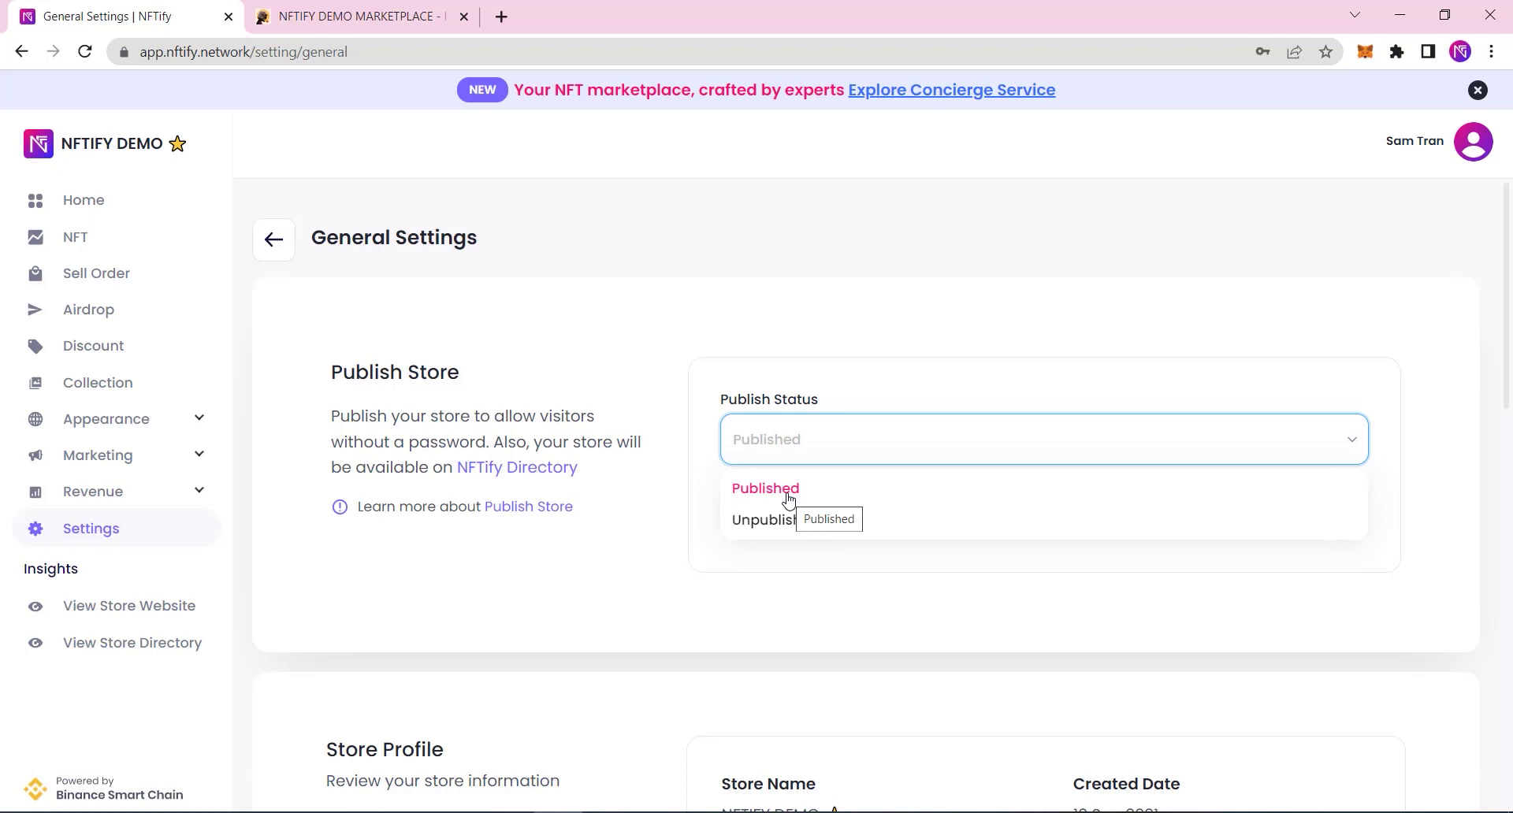
{"action": "left_click", "coordinate": [787, 490]}
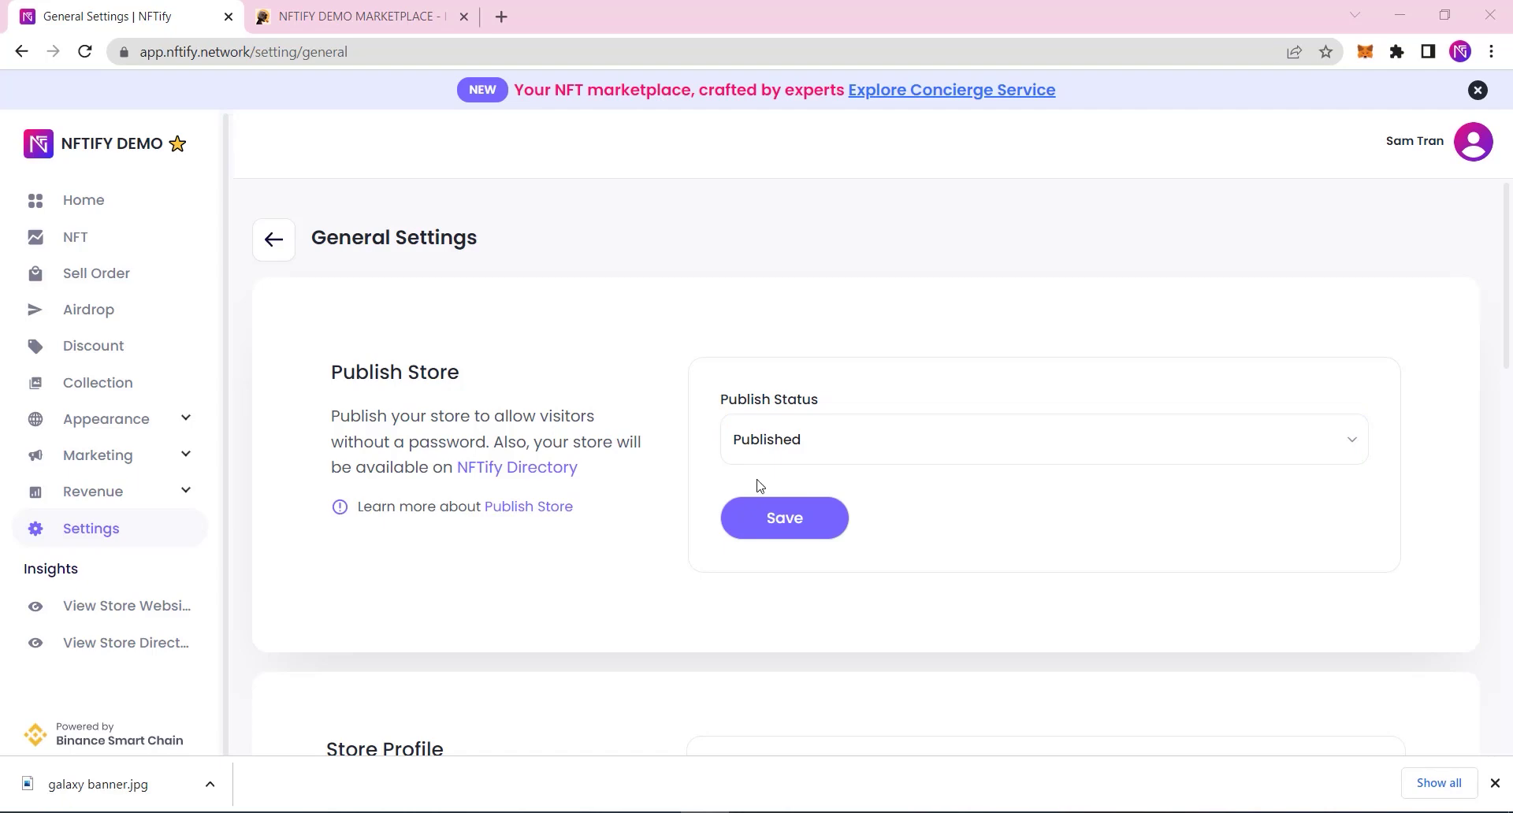
{"action": "left_click", "coordinate": [138, 429]}
Step: Add nftify.store as a custom domain on the Domains page
{"action": "left_click", "coordinate": [100, 511]}
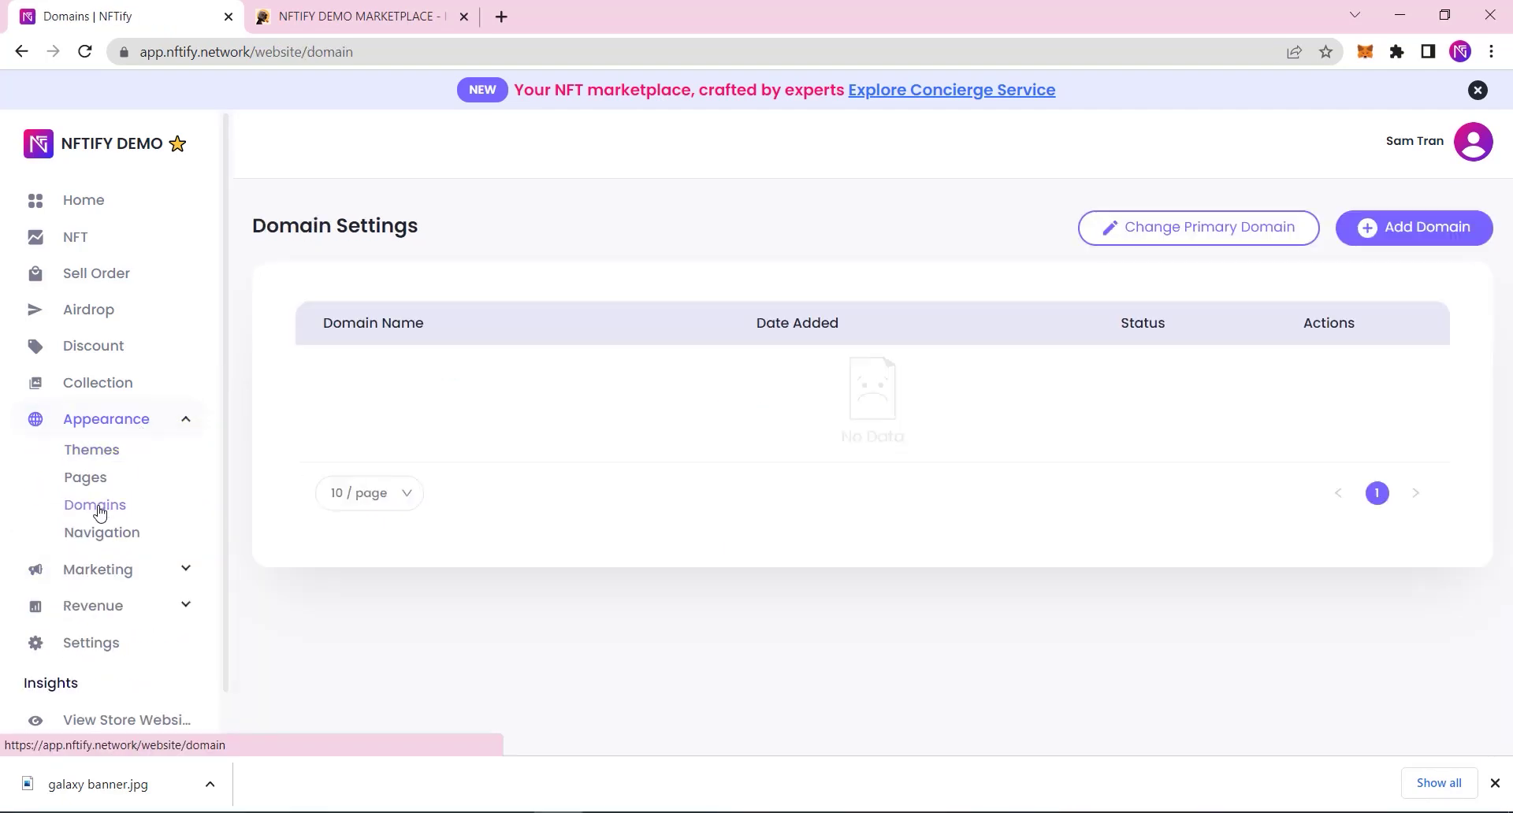
{"action": "left_click", "coordinate": [1418, 236]}
{"action": "left_click", "coordinate": [844, 400]}
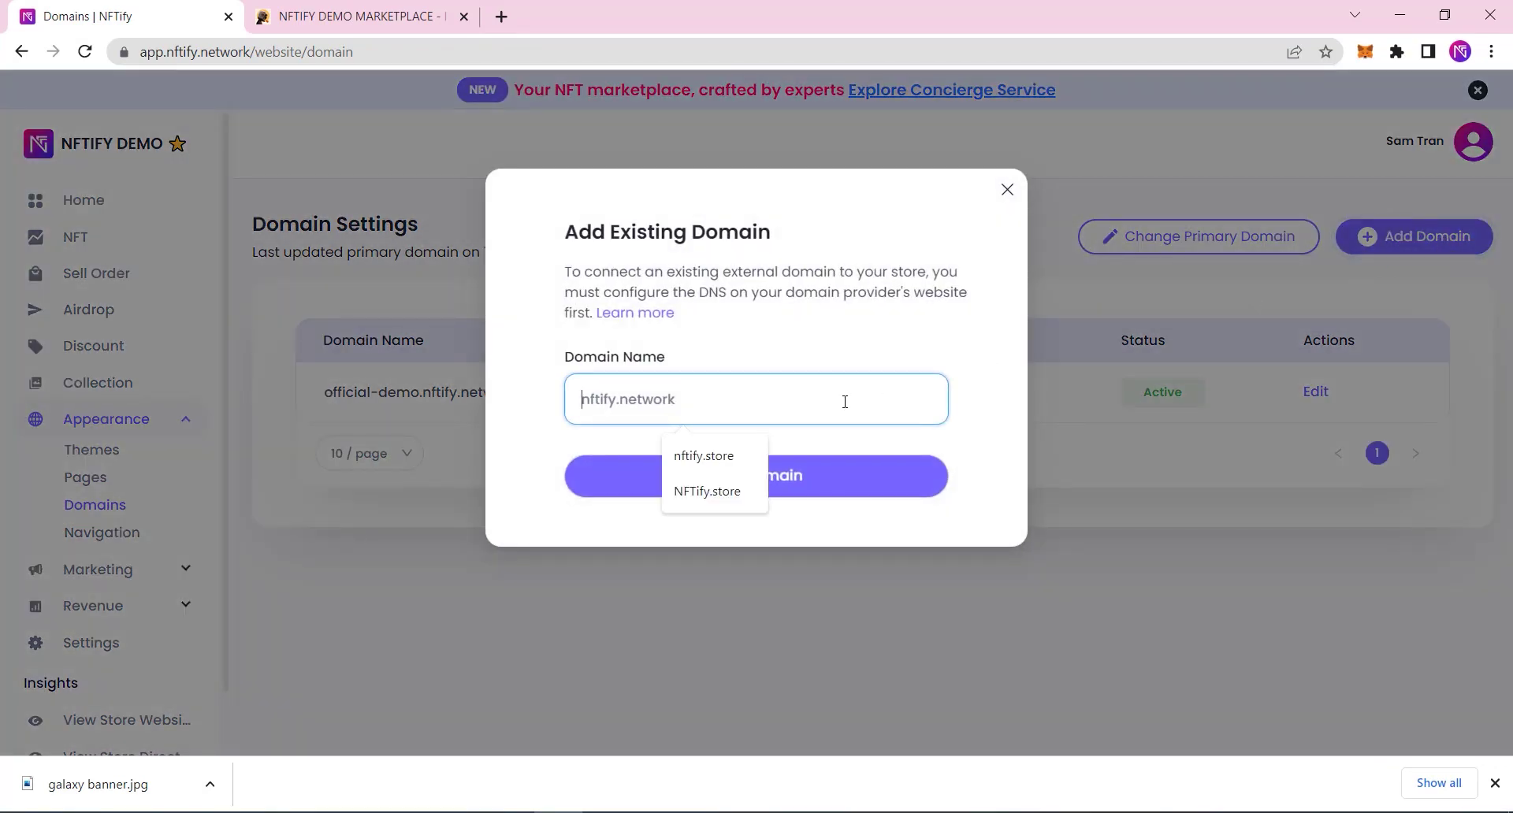
{"action": "type", "text": "nftify.store"}
{"action": "left_click", "coordinate": [844, 486]}
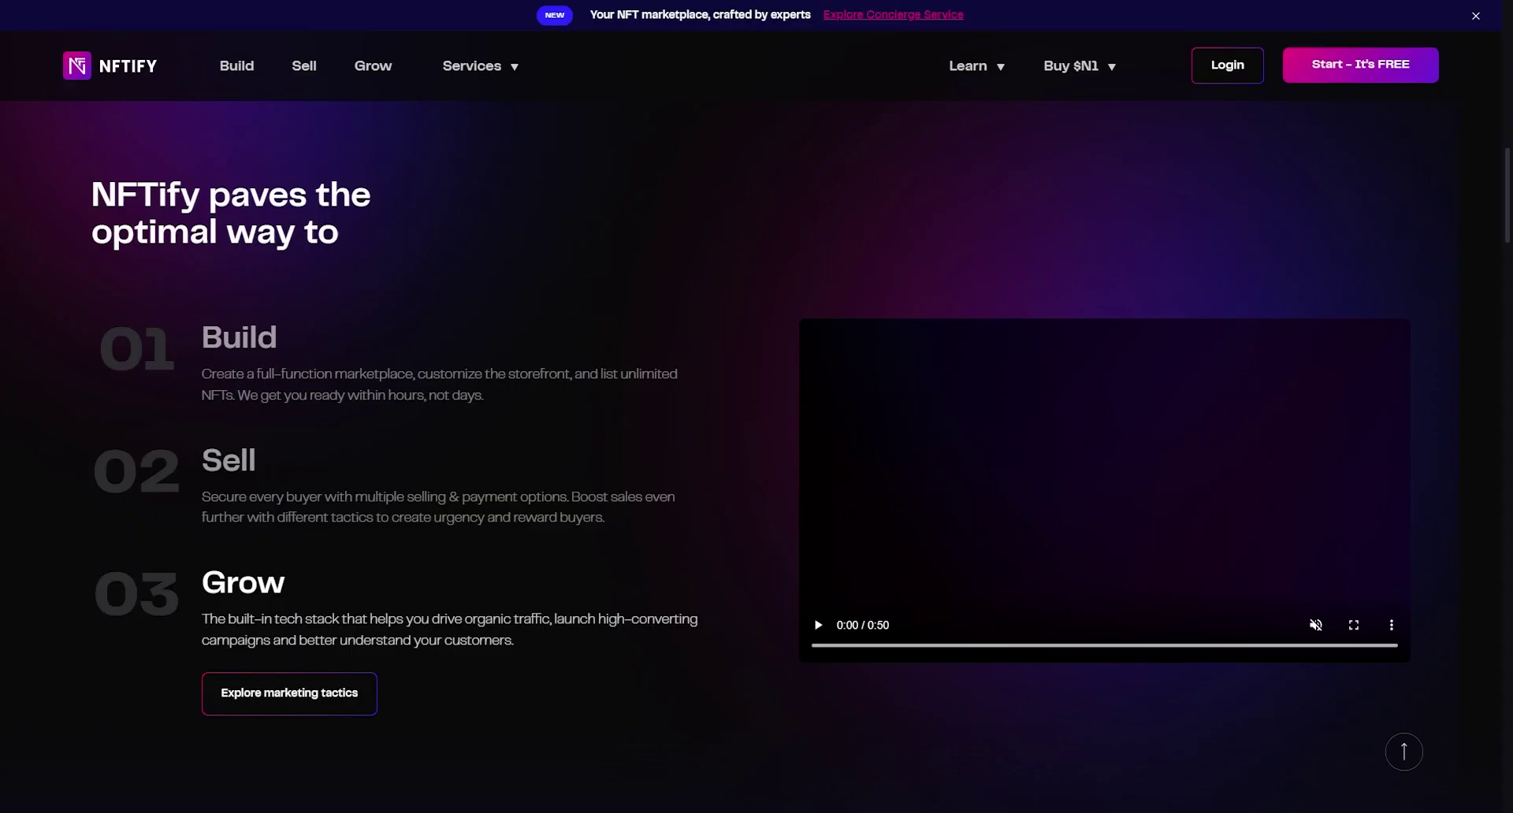
Step: Expand the Sell step in the website's Build, Sell, Grow section
{"action": "left_click", "coordinate": [818, 625]}
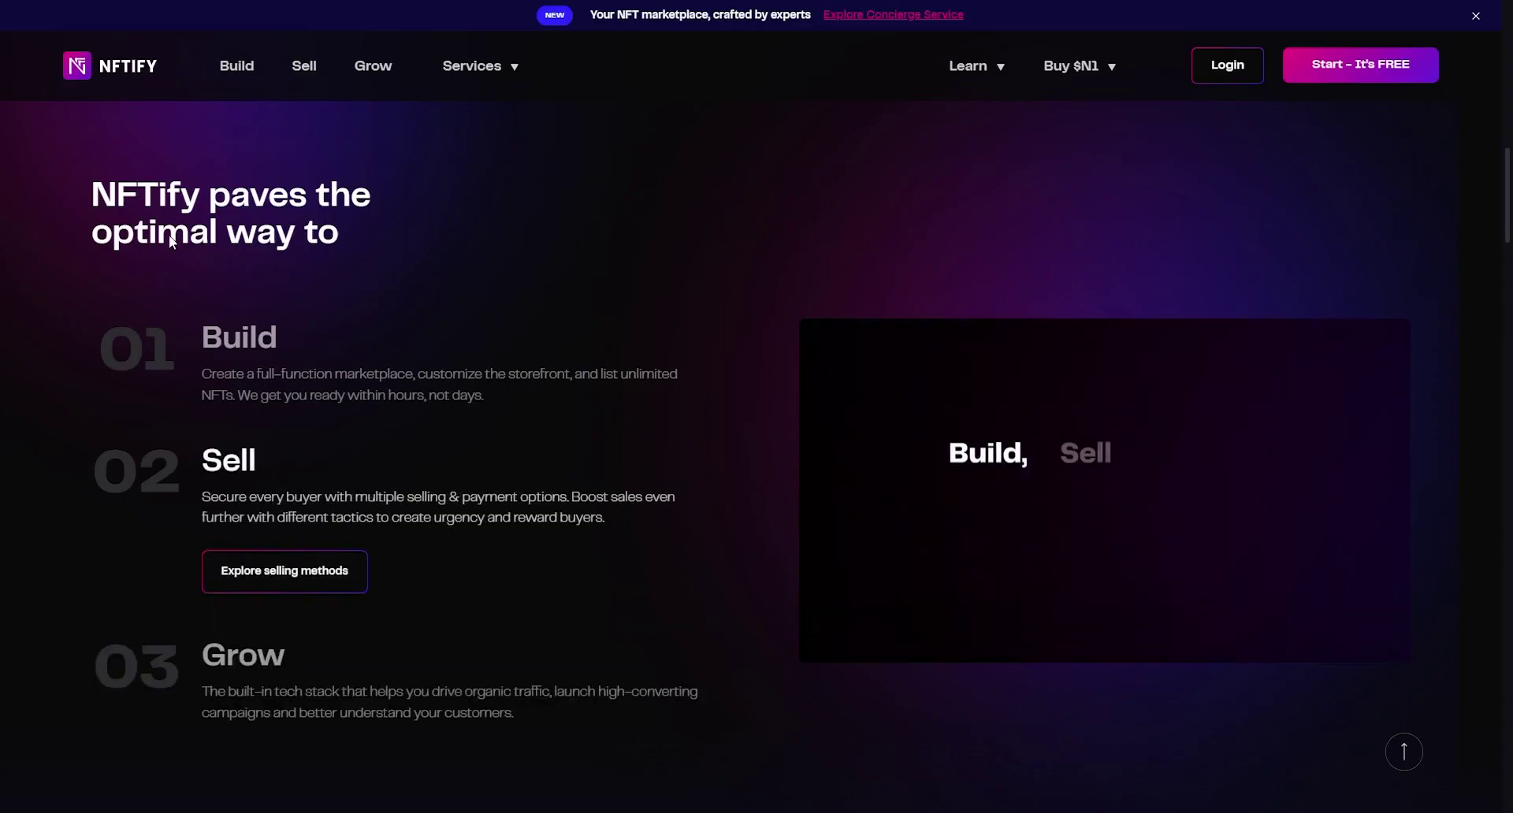